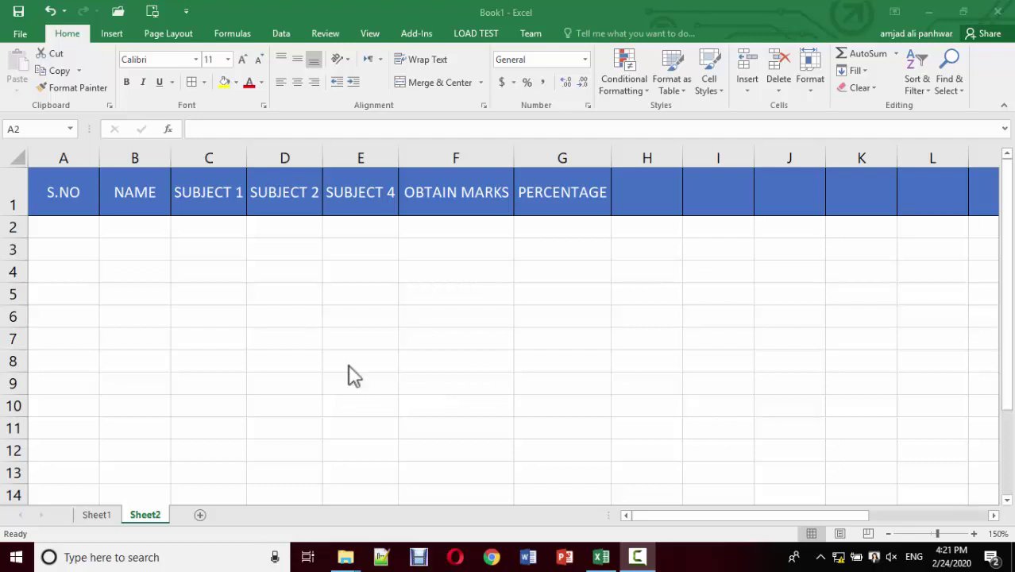
Enter 1 in A2 and drag it down to A9 to number the rows 1–8
left_click(65, 228)
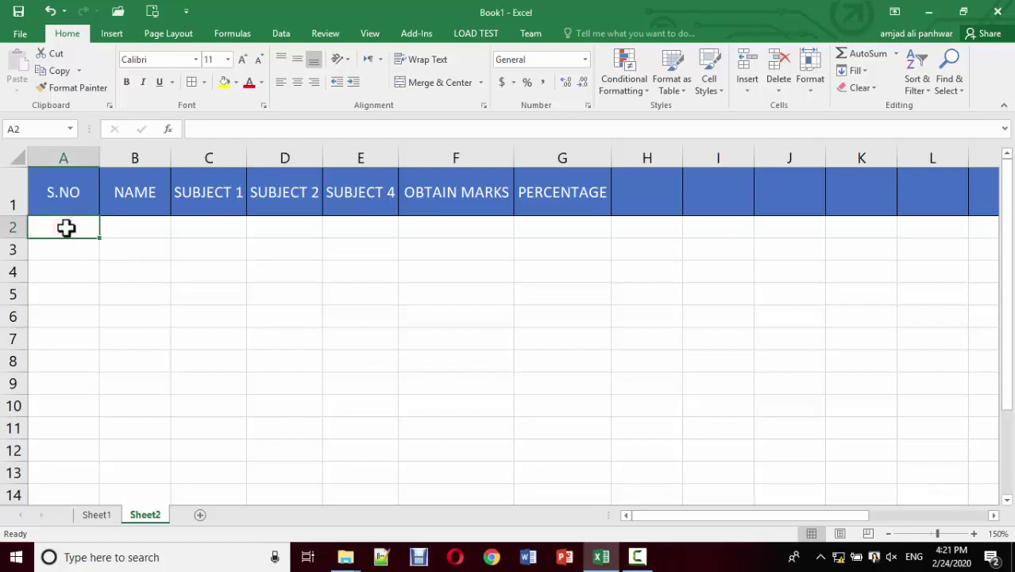
type("1")
key("Return")
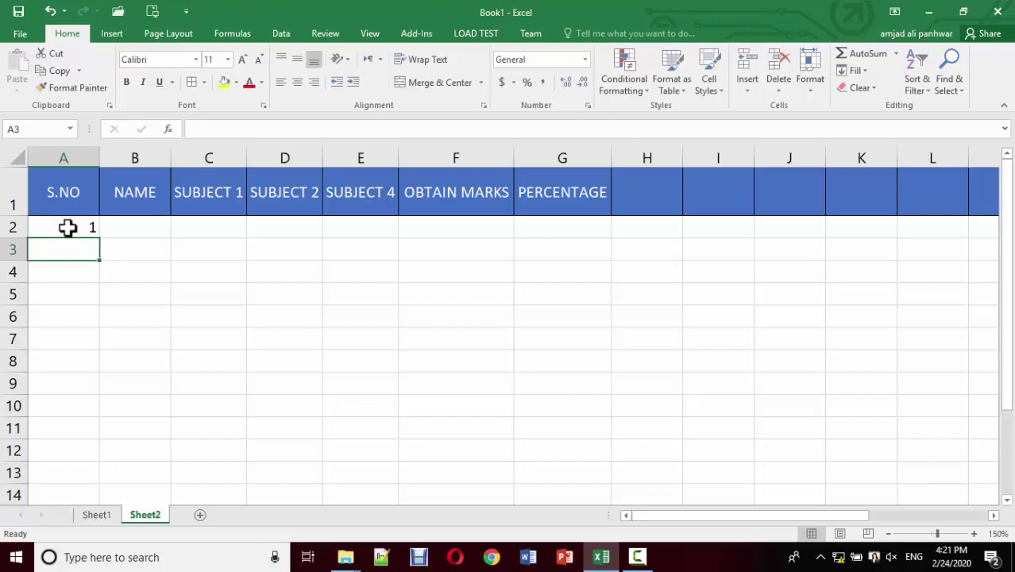
left_click(72, 228)
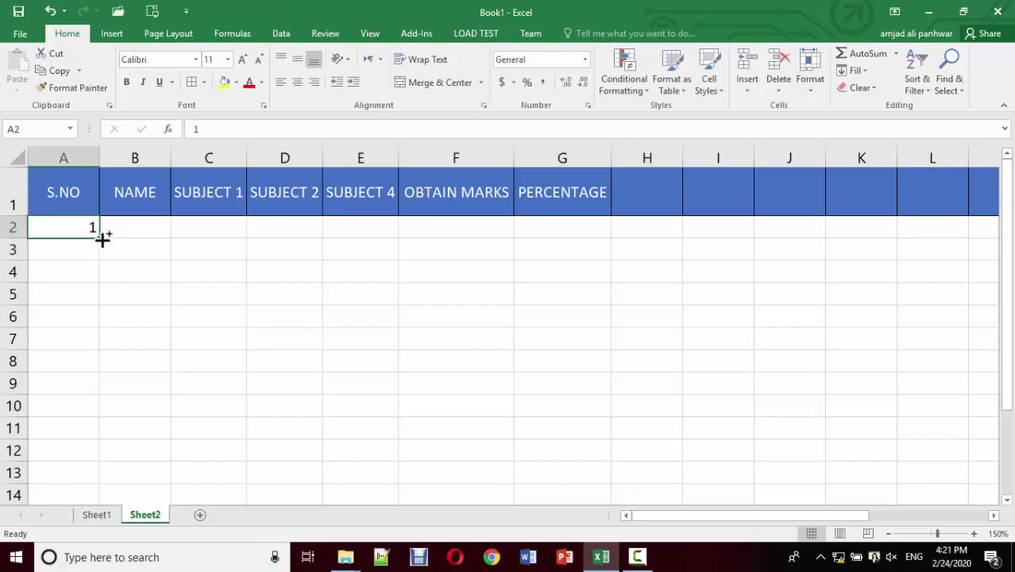
left_click_drag(101, 236, 127, 401)
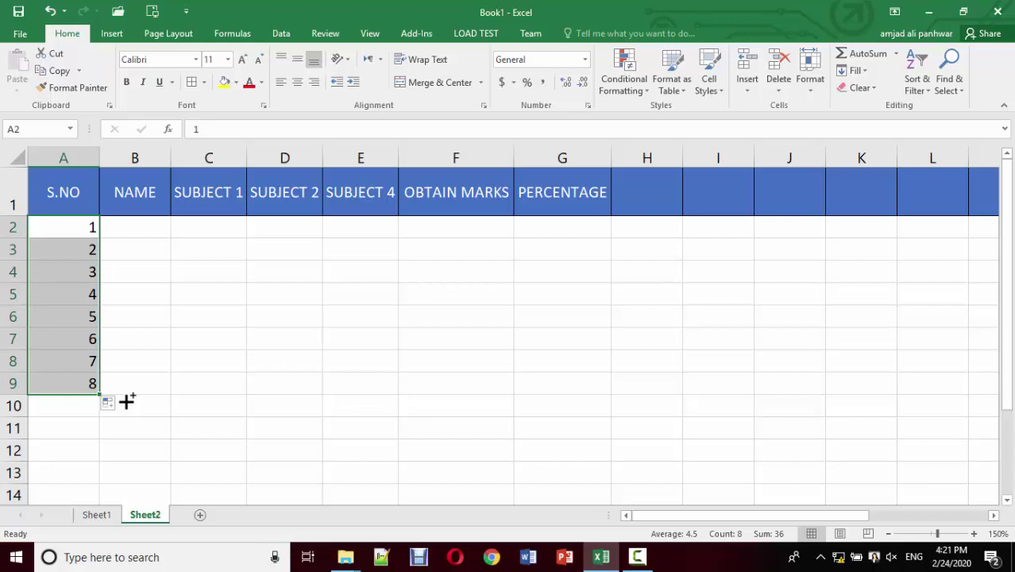
Type the names A, B, C, D, E, F, G and H into B2 through B9
left_click(125, 228)
type("A")
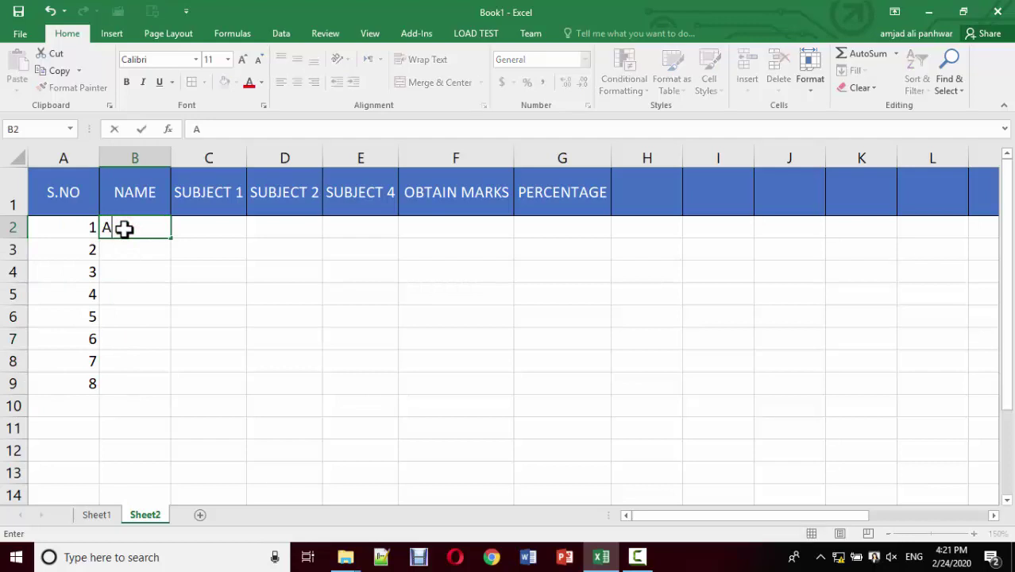
key("Return")
type("B")
key("Return")
type("C")
key("Return")
type("D")
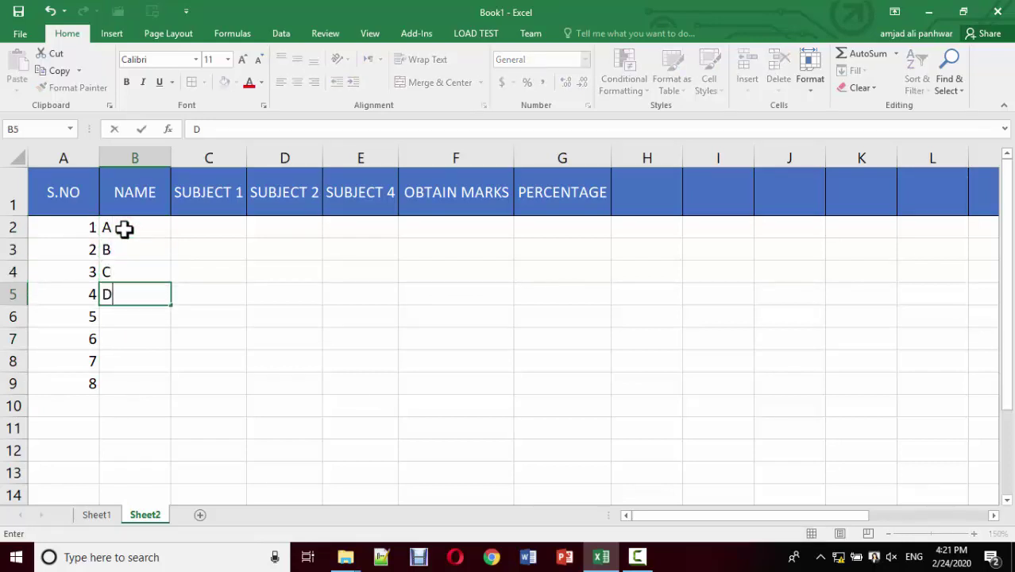
key("Return")
type("E")
key("Return")
type("F")
key("Return")
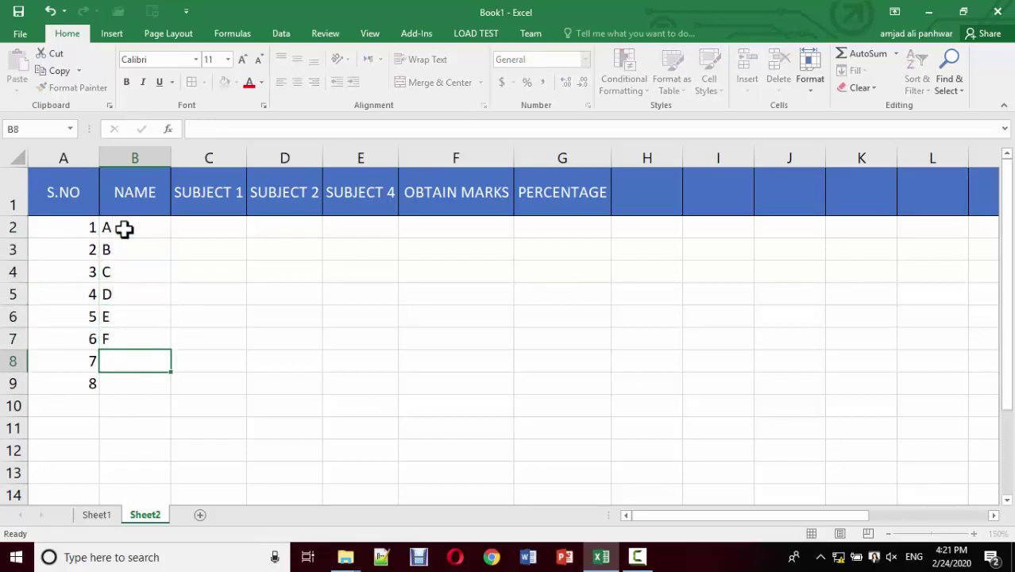
type("G")
key("Return")
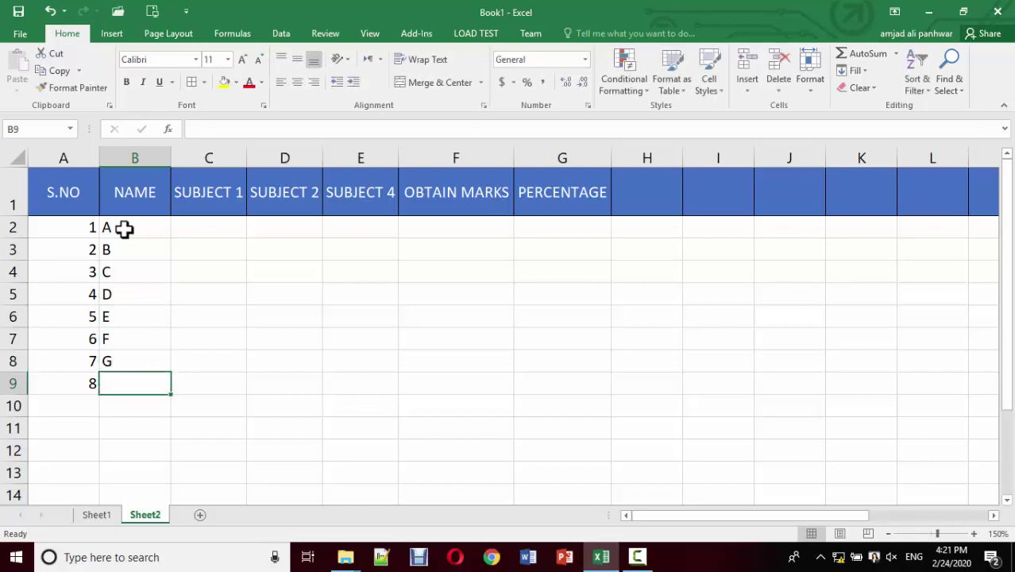
type("H")
key("Return")
Move the selection to student A's SUBJECT 1 cell, C2
key("Up")
key("Up")
key("Up")
key("Up")
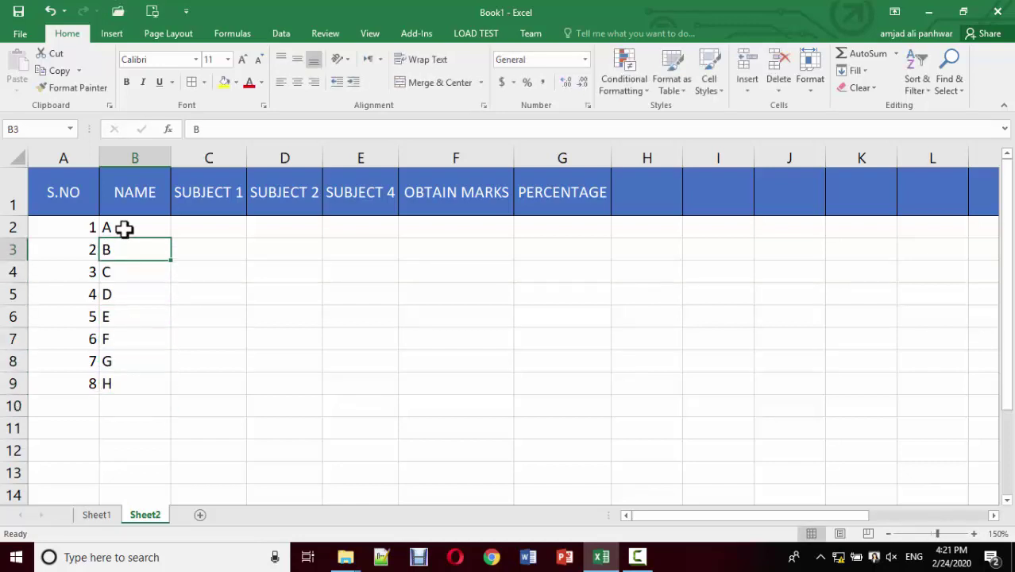
key("Right")
key("Right")
key("Up")
key("Left")
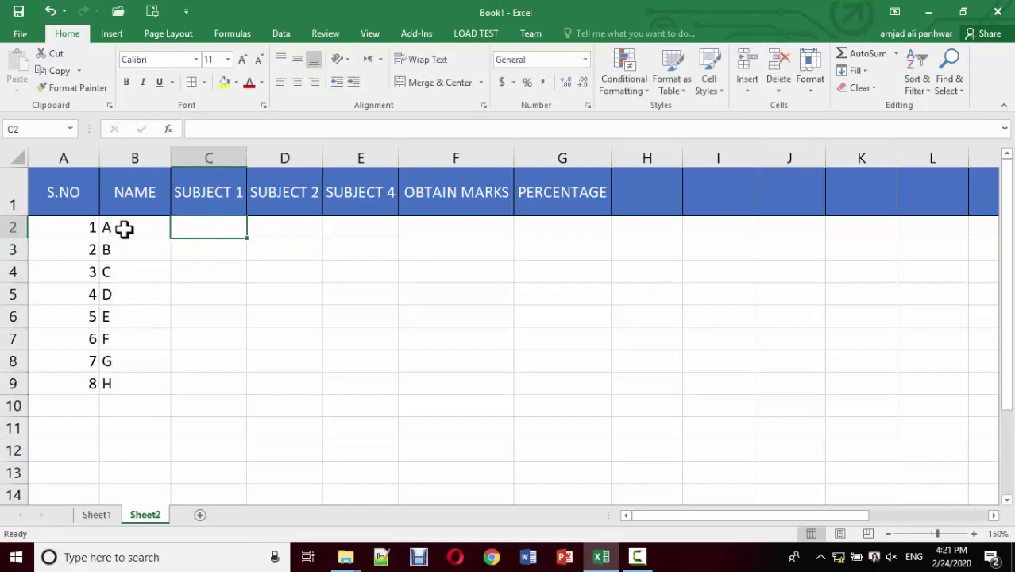
Enter student A's marks 20, 34 and 45 in C2, D2 and E2
type("20")
key("Return")
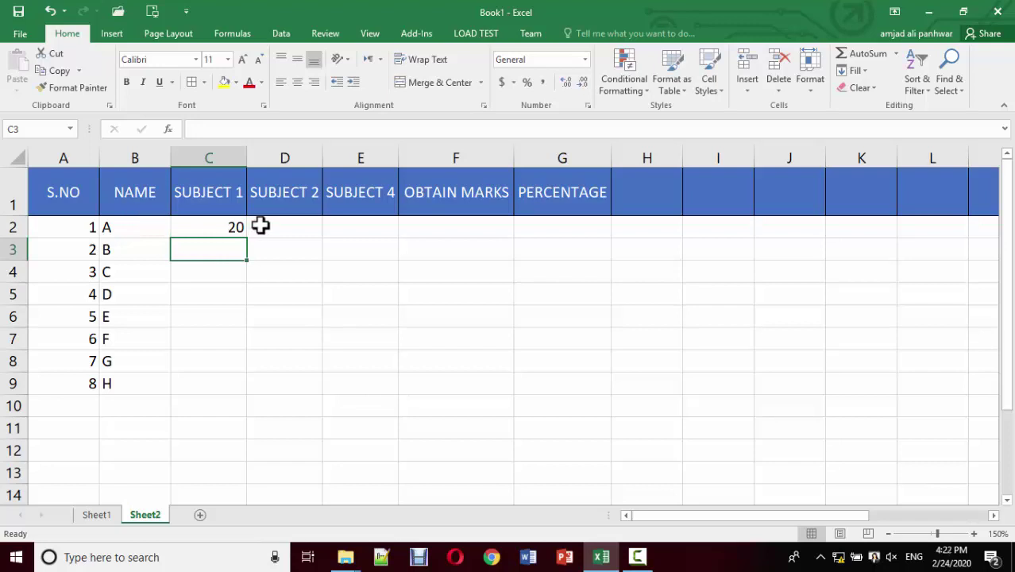
left_click(219, 224)
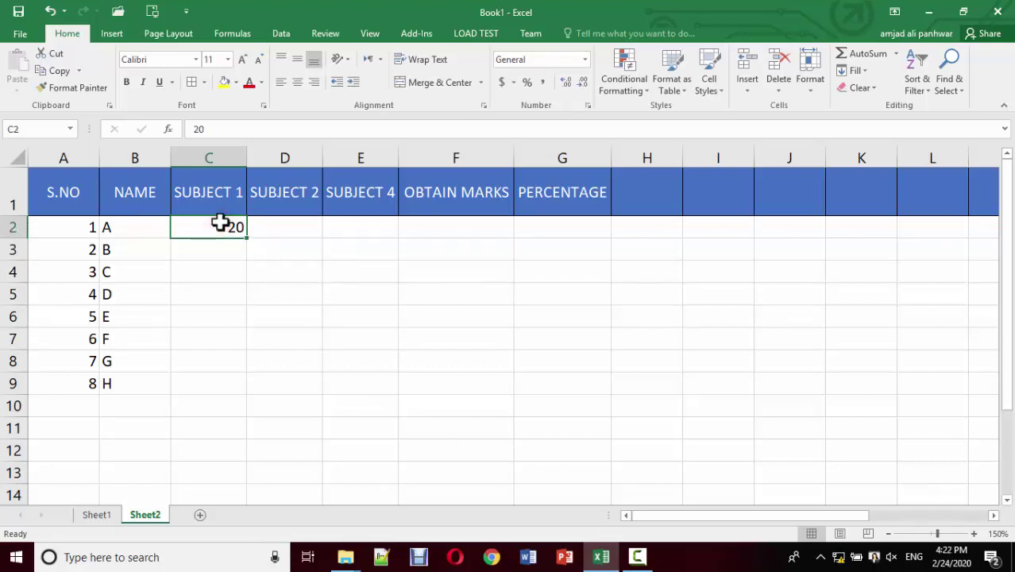
left_click(269, 228)
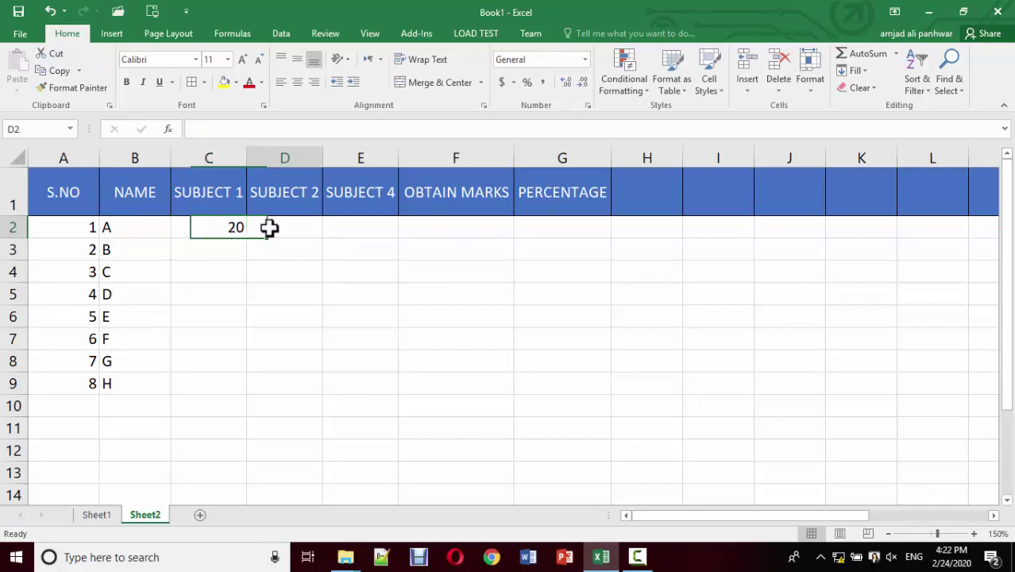
type("34")
key("Tab")
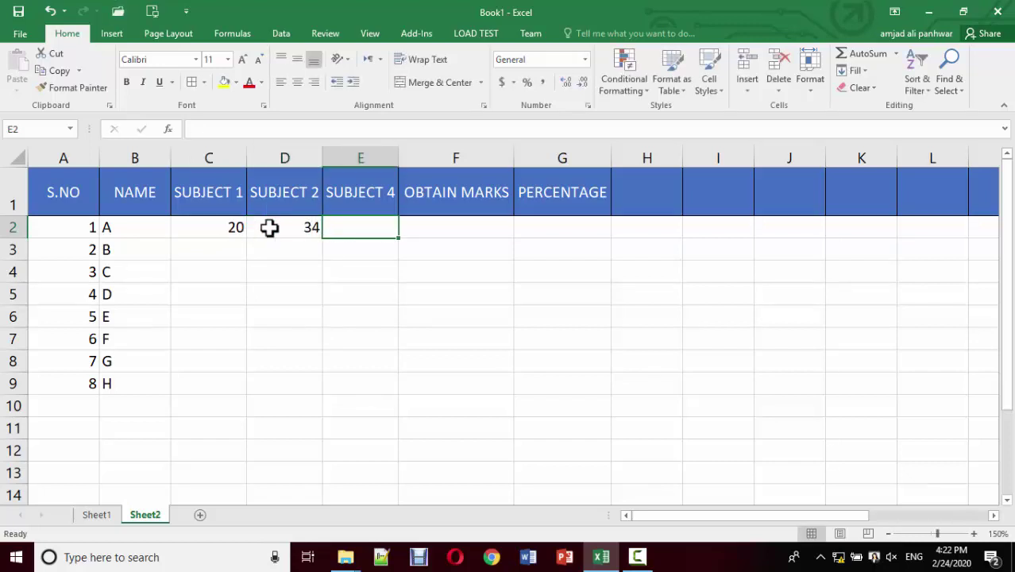
type("45")
key("Tab")
Clear the mistaken 56 and stray character from F2, leaving OBTAIN MARKS empty
type("56")
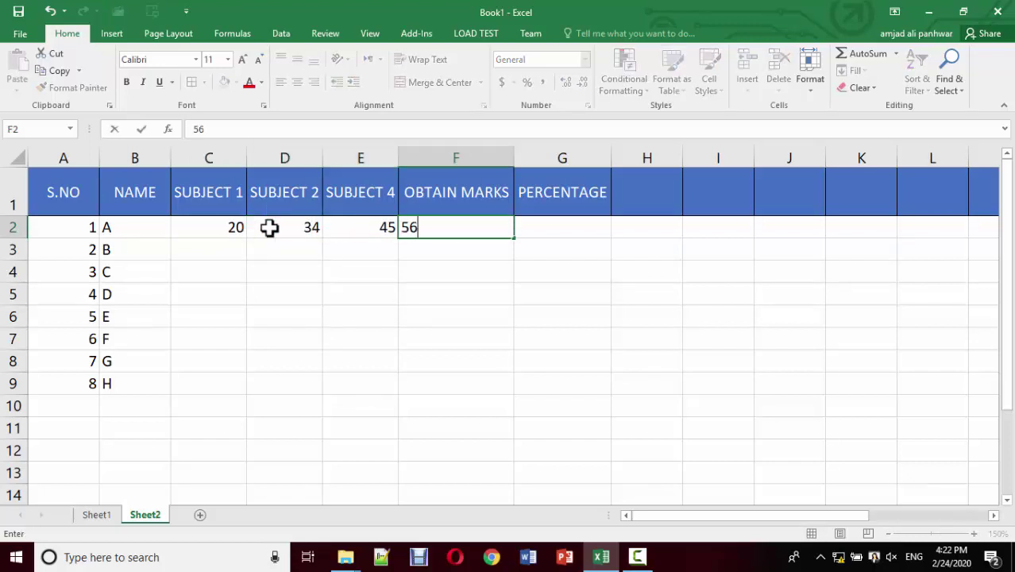
key("BackSpace")
key("BackSpace")
type("\\")
key("BackSpace")
key("Left")
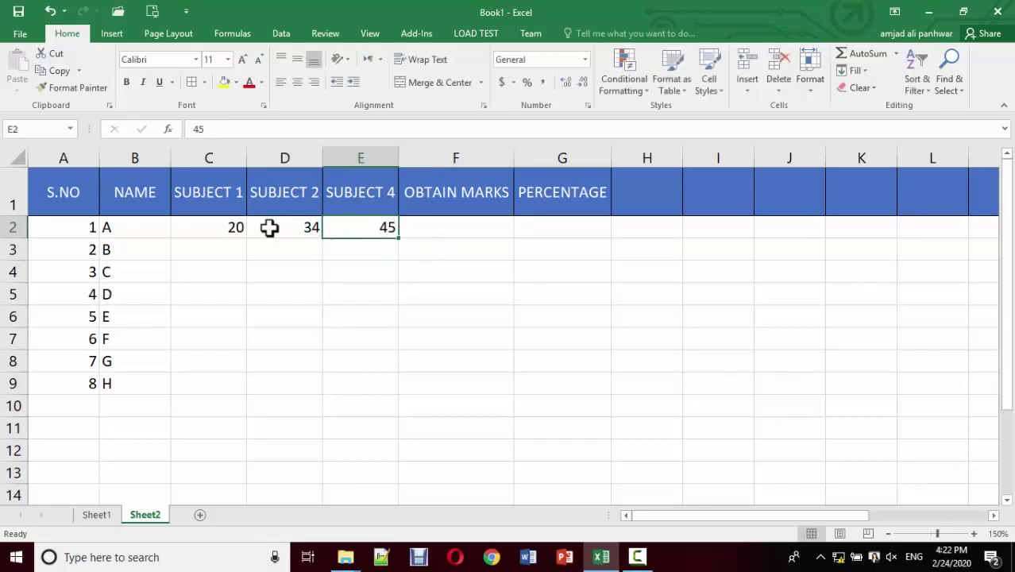
key("Left")
key("Up")
key("Right")
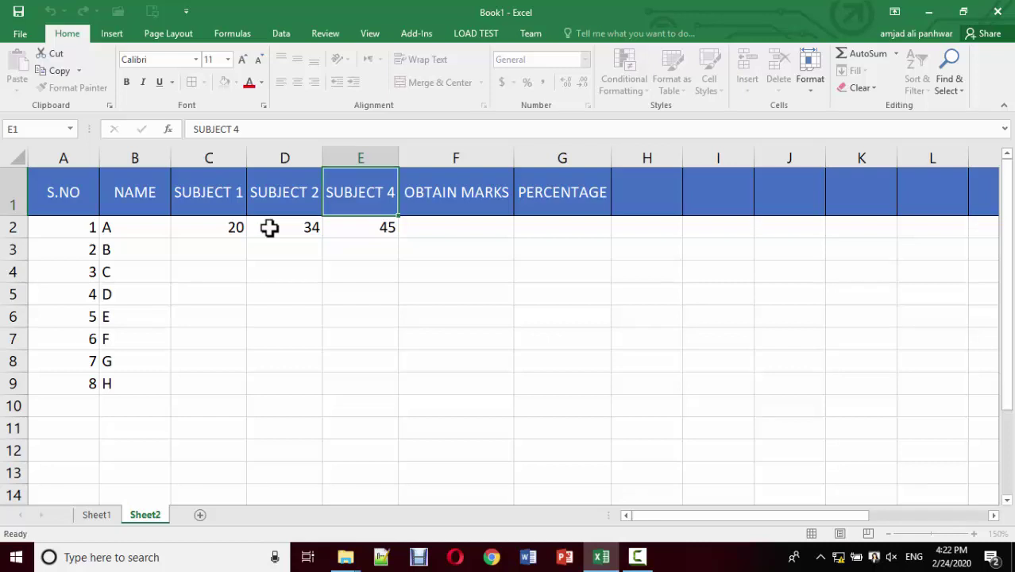
Undo an accidental 'S' overwrite of the E1 header, restoring SUBJECT 4
key("Down")
key("Up")
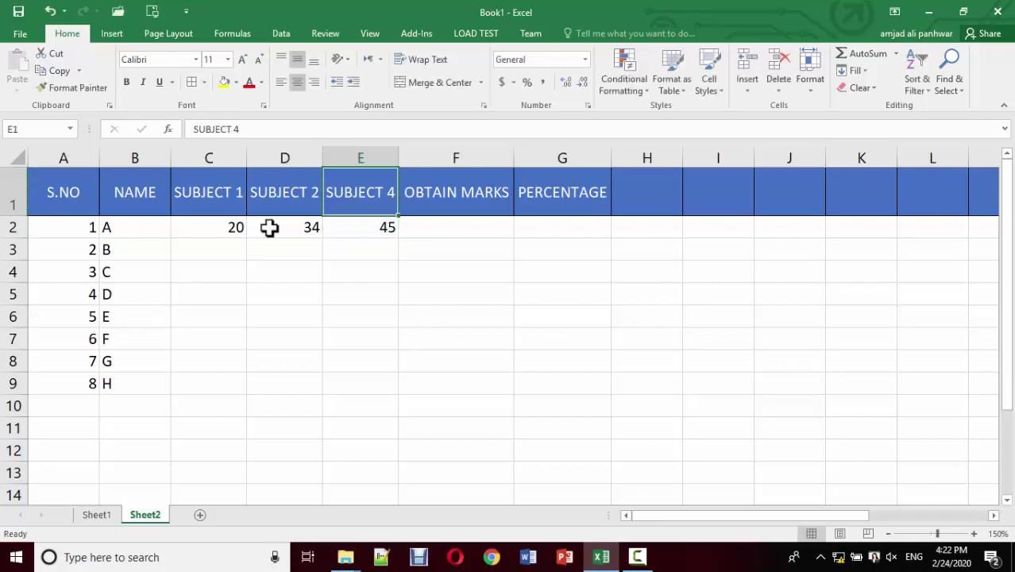
double_click(368, 200)
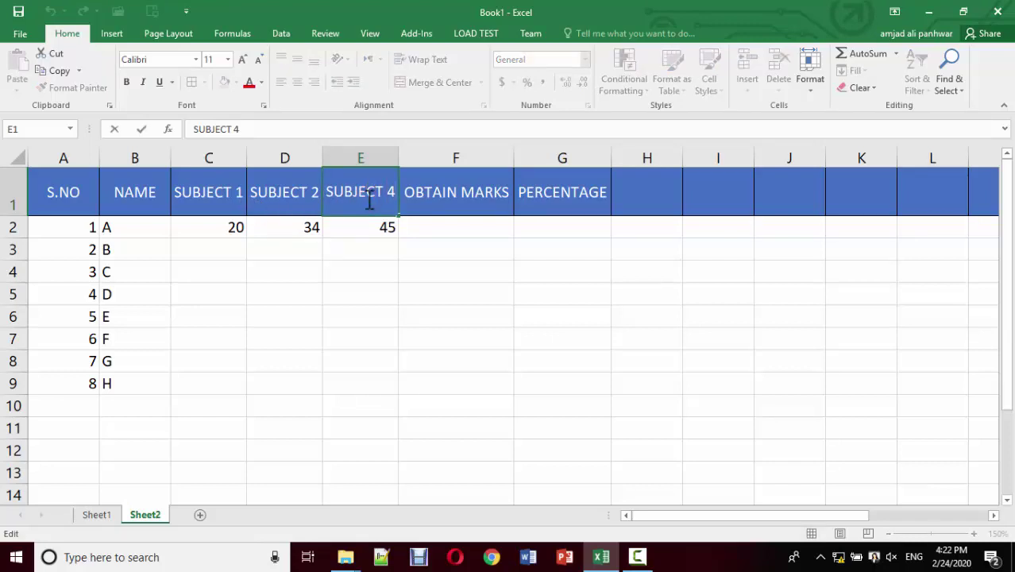
key("Escape")
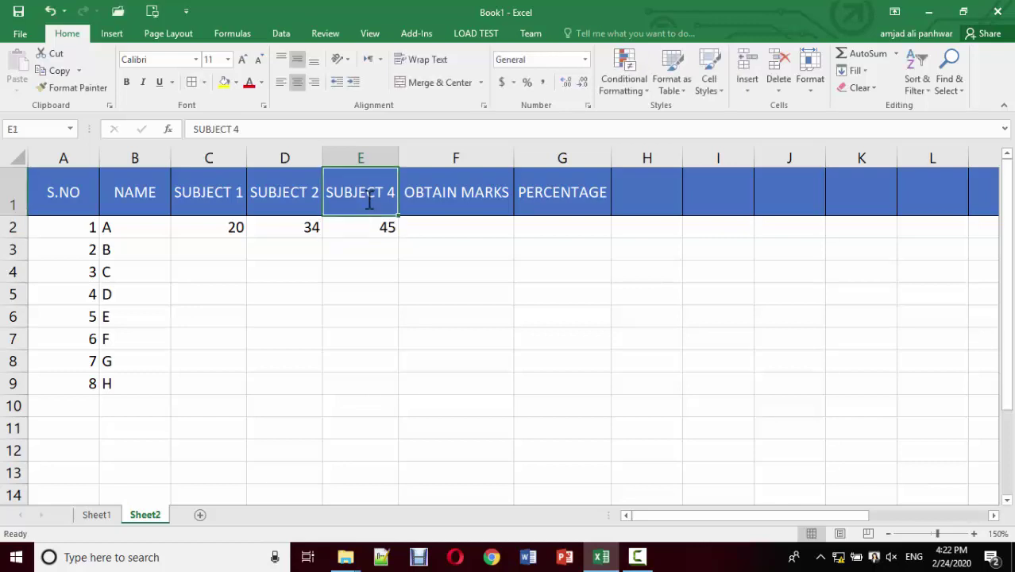
type("S")
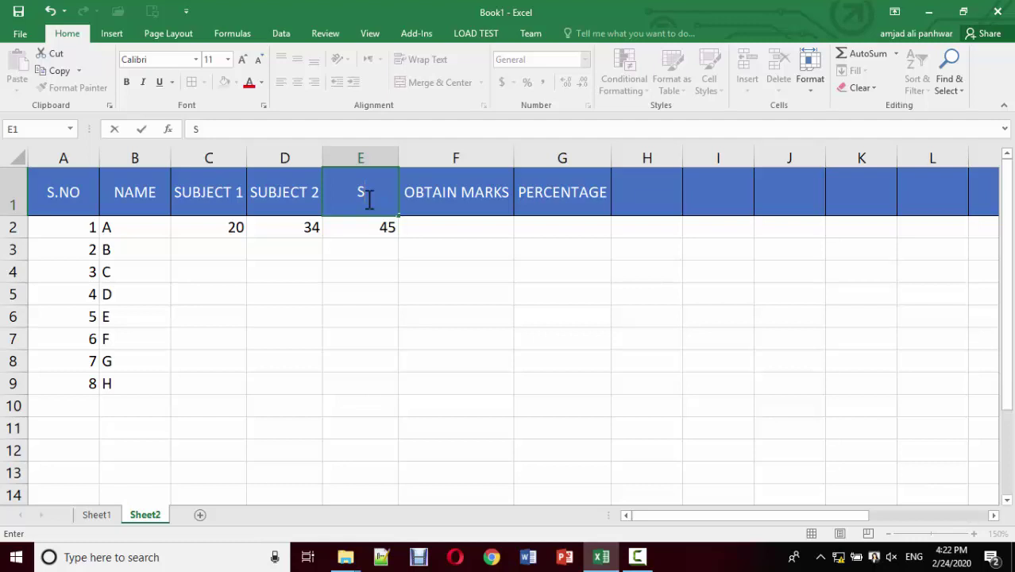
key("ctrl+z")
key("Return")
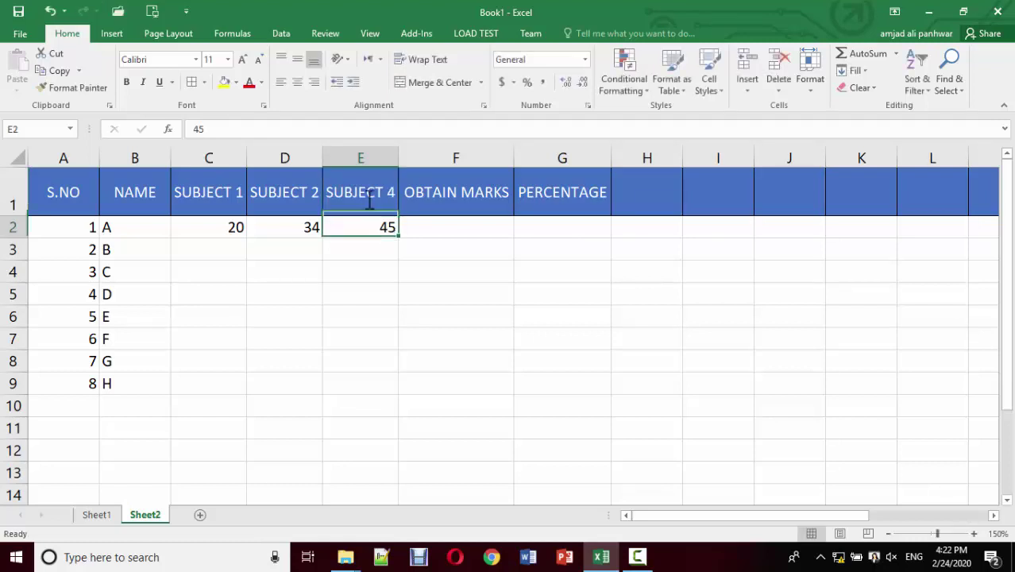
Edit the E1 header to replace the 4 with 3, reading SUBJECT 3
left_click(369, 200)
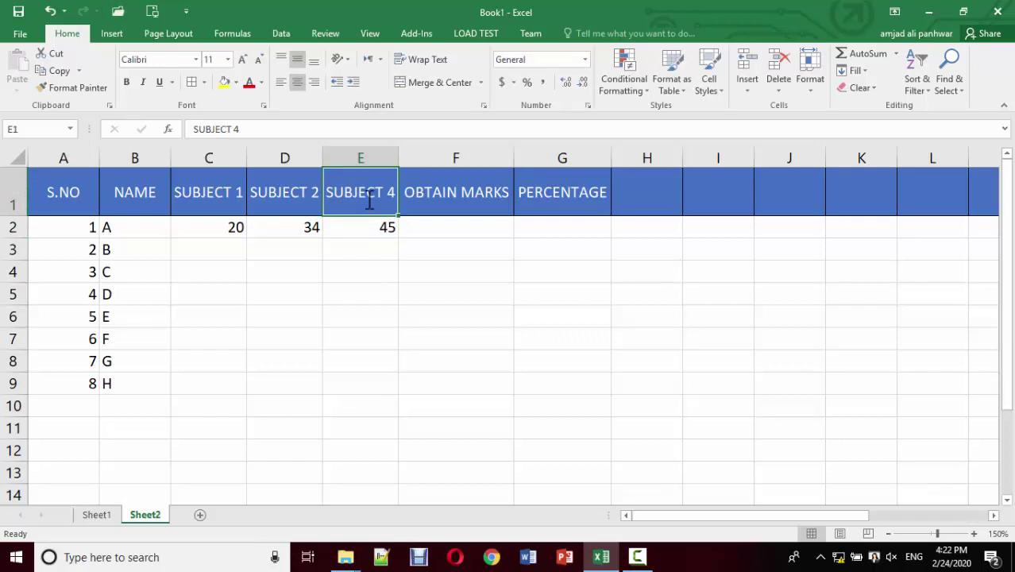
double_click(369, 200)
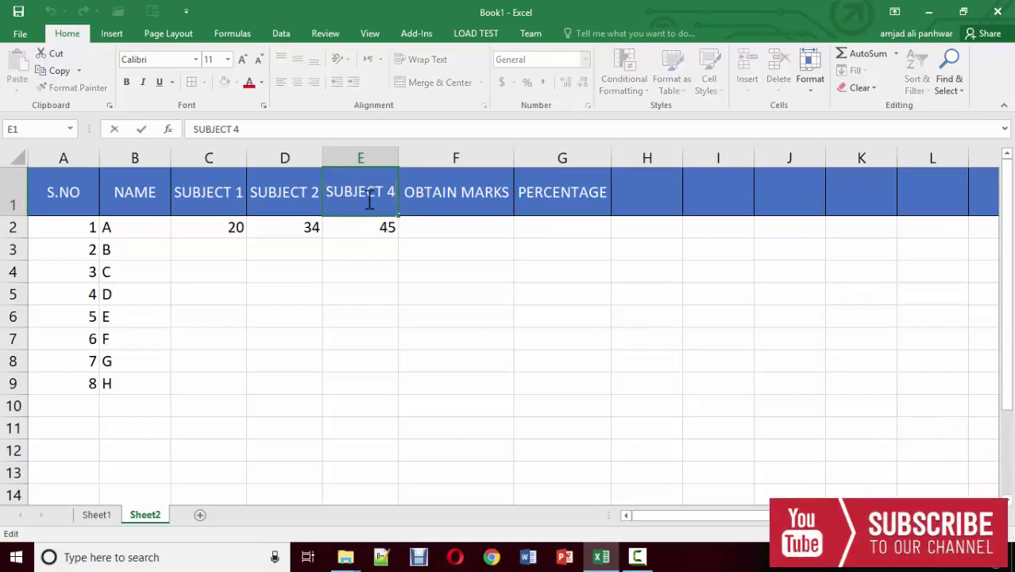
key("BackSpace")
type("3")
key("Return")
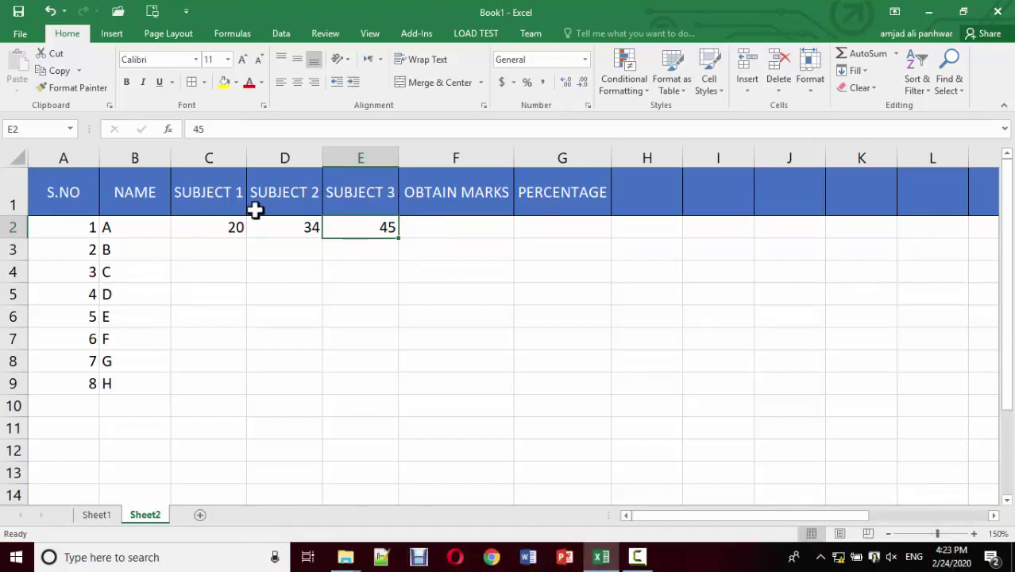
Extend the mark of 20 from C2 down to C9 as the series 20–27
left_click_drag(217, 222, 372, 227)
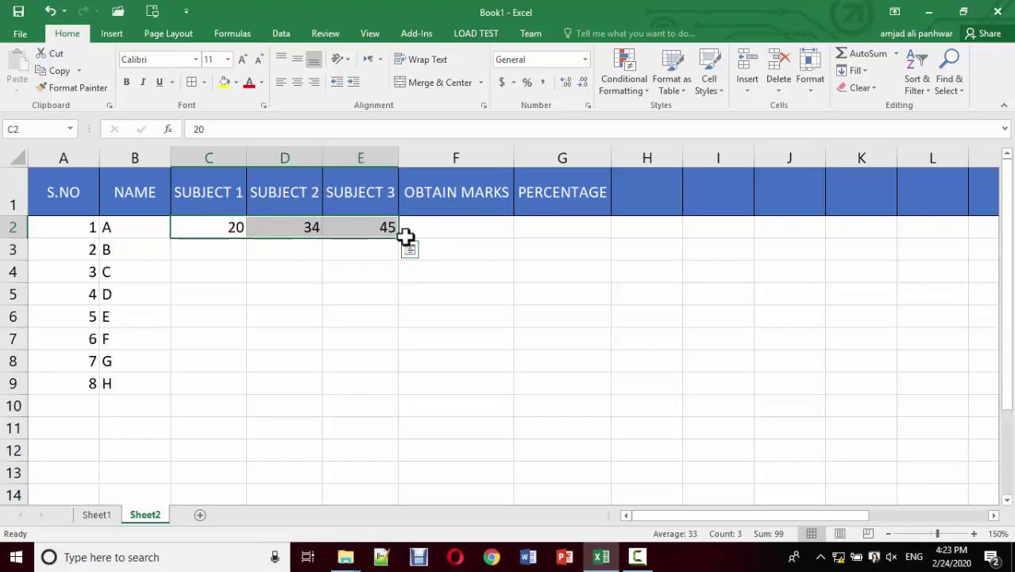
mouse_move(402, 240)
left_mouse_down()
mouse_move(403, 329)
mouse_move(388, 208)
mouse_move(393, 228)
left_mouse_up()
left_click(259, 223)
left_click(226, 228)
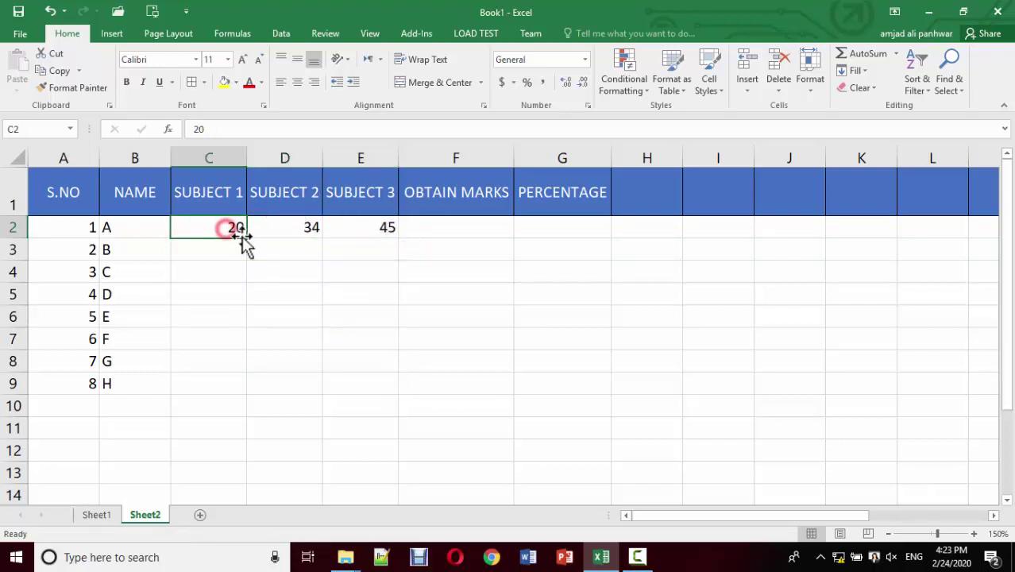
left_click_drag(245, 238, 254, 389)
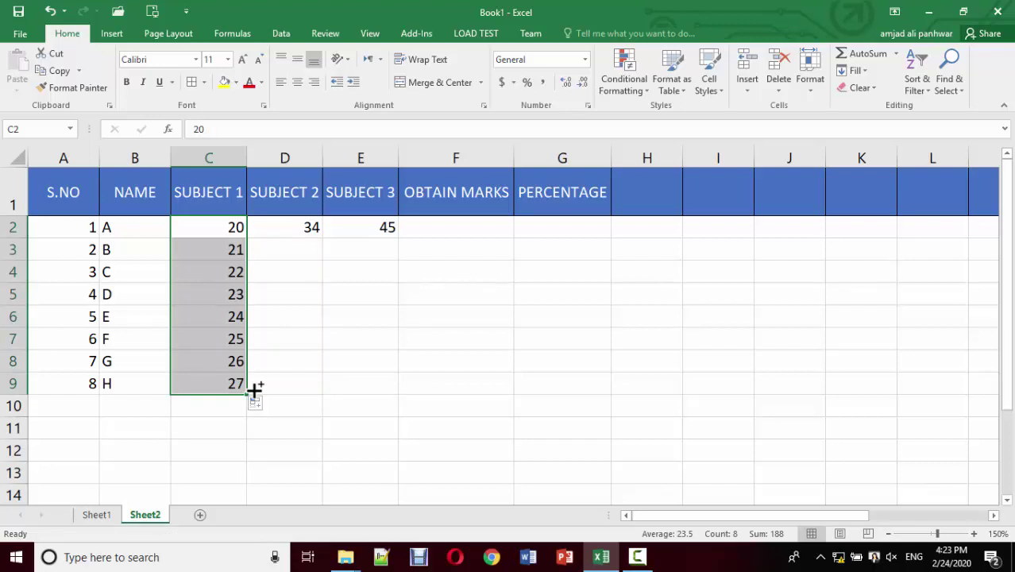
Apply Fill > Series with step value 10 to C2:C9, giving 20 through 90
left_click(865, 71)
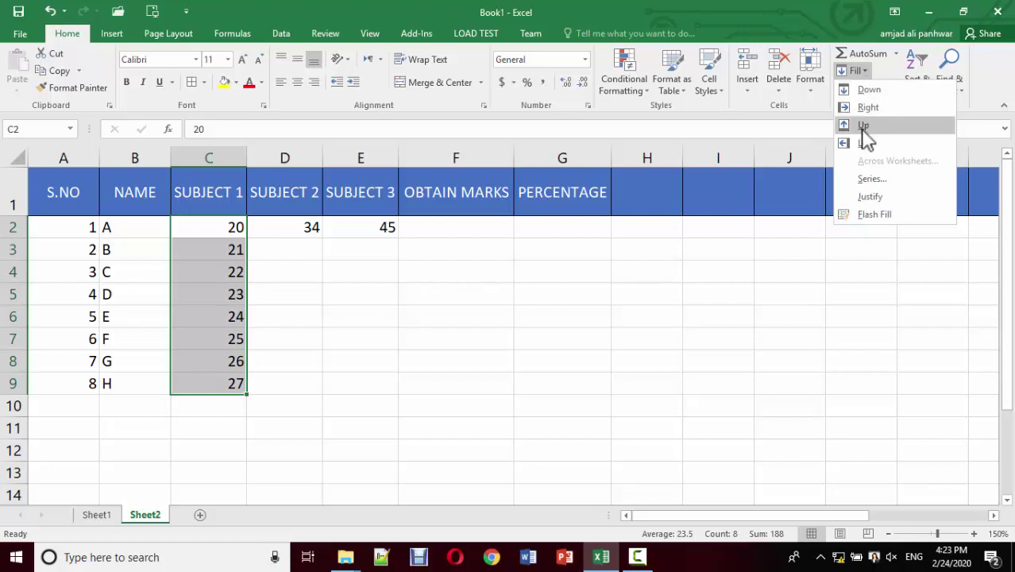
left_click(862, 178)
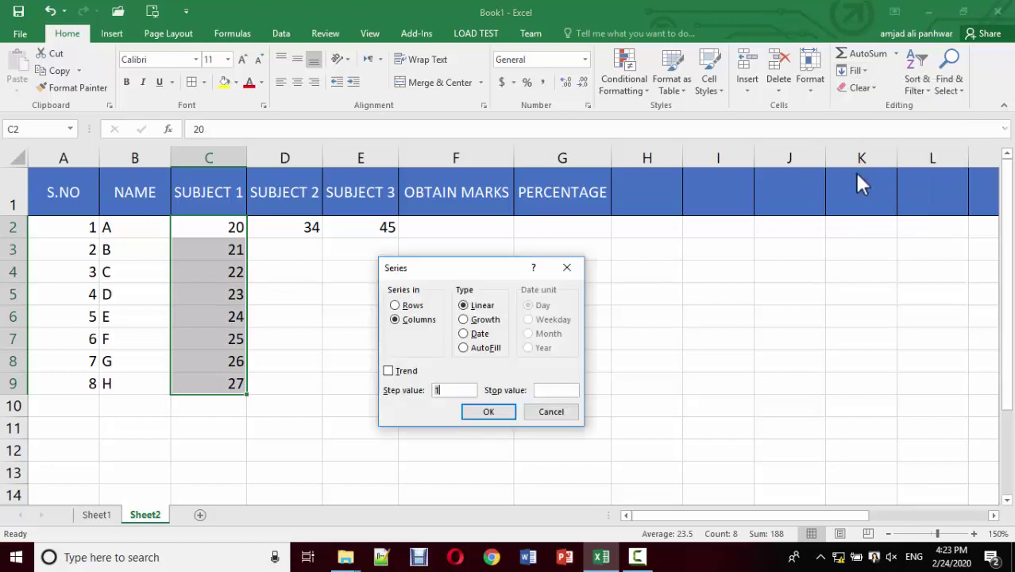
left_click(443, 389)
left_click_drag(443, 389, 434, 394)
type("4")
key("BackSpace")
type("10")
key("Return")
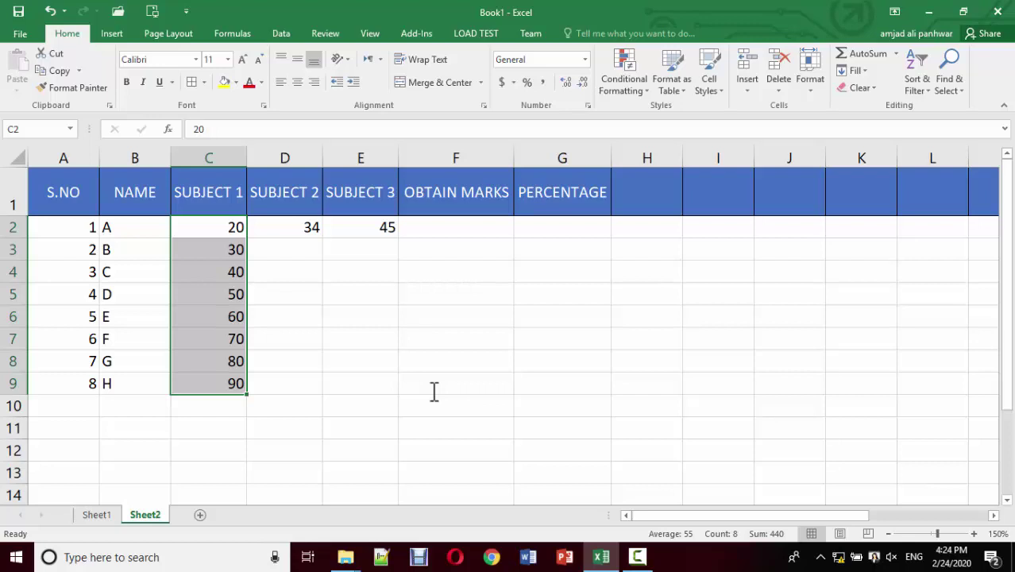
key("Right")
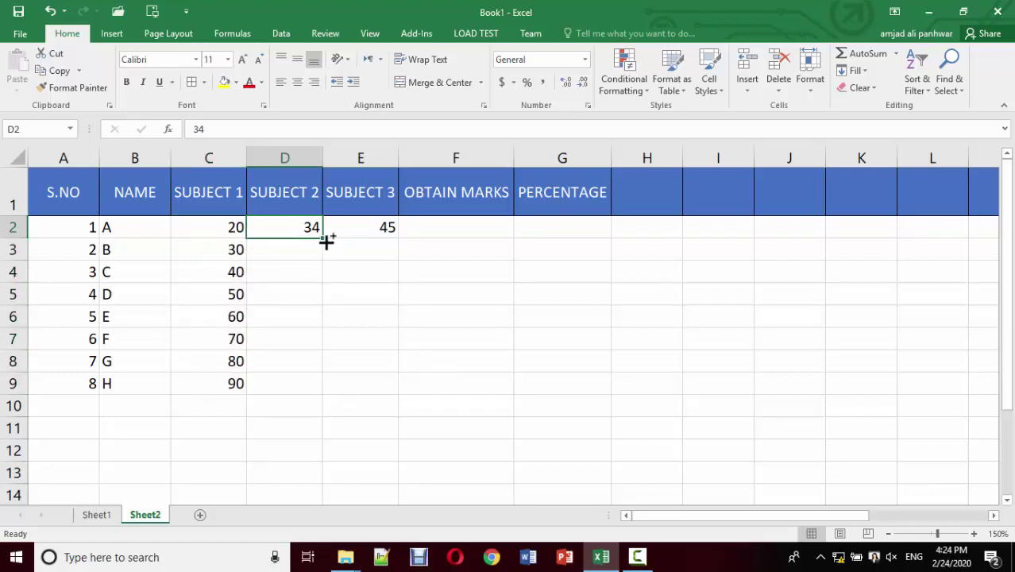
Fill D2 down to D9 as the series 34–41, undoing an initial copy of 34s
left_click_drag(324, 237, 321, 368)
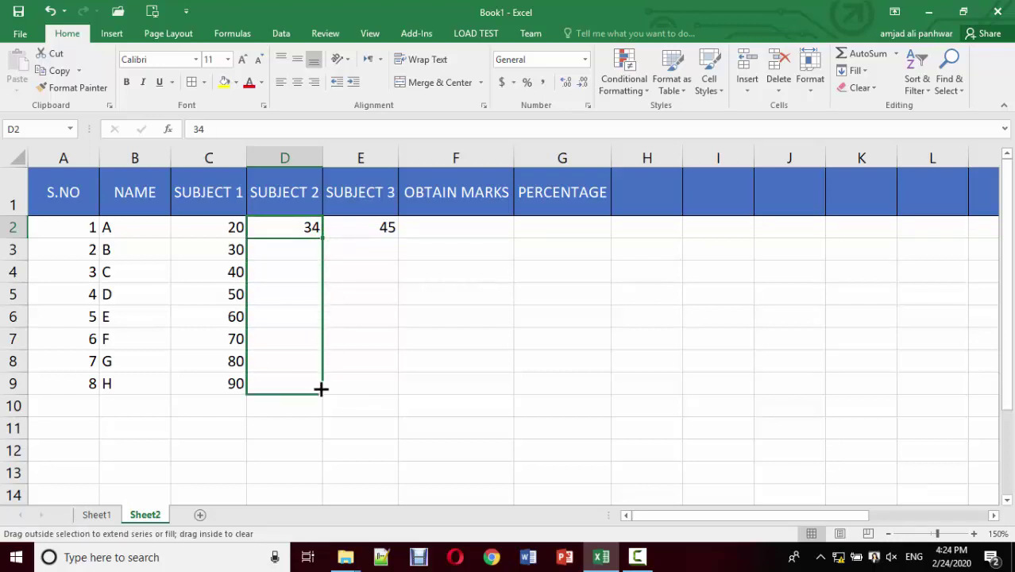
left_click_drag(320, 384, 321, 387)
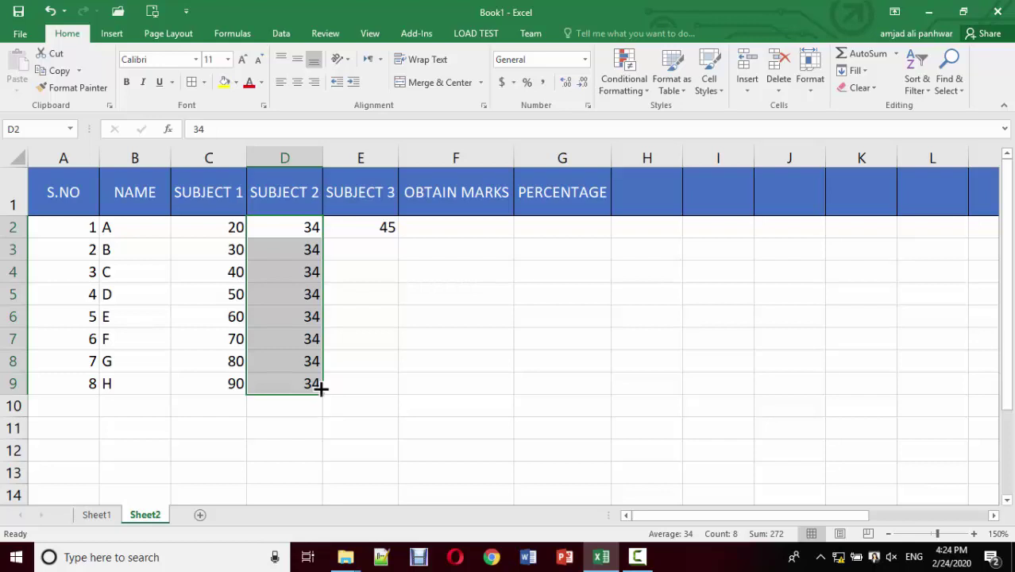
key("ctrl+z")
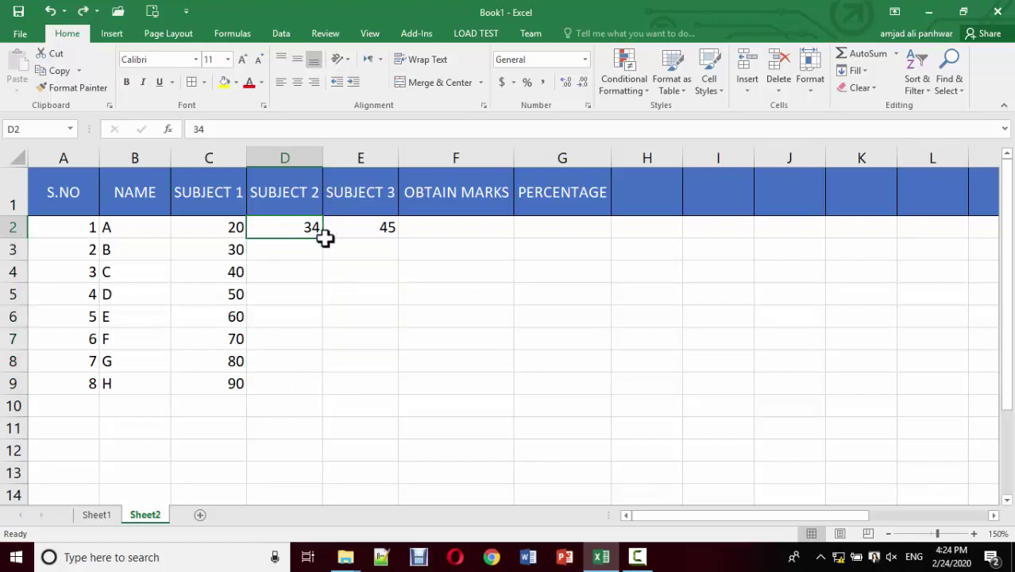
left_click_drag(322, 238, 314, 389)
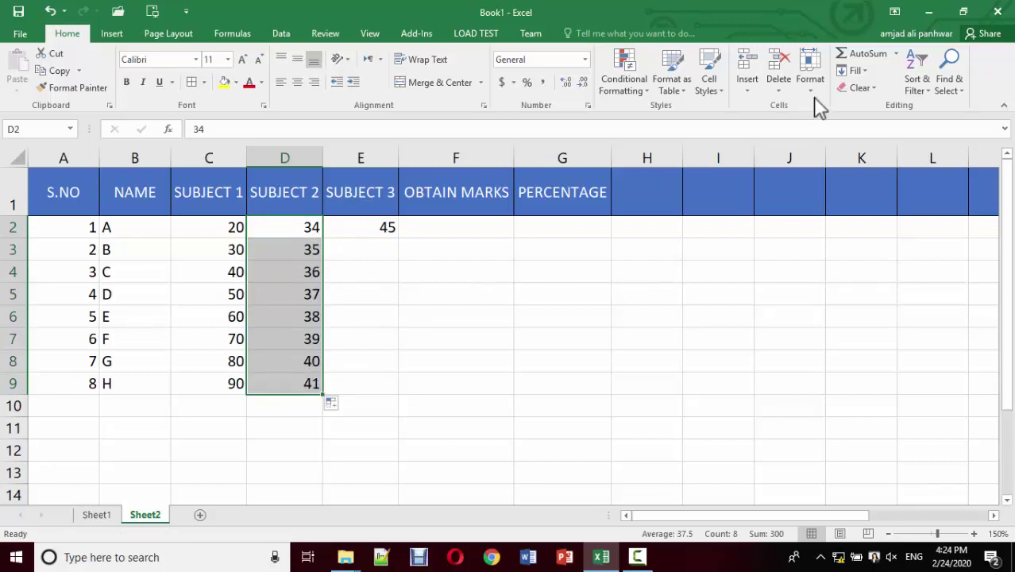
Re-fill D2:D9 using Fill > Series with step value 5, giving 34 to 69
left_click(868, 80)
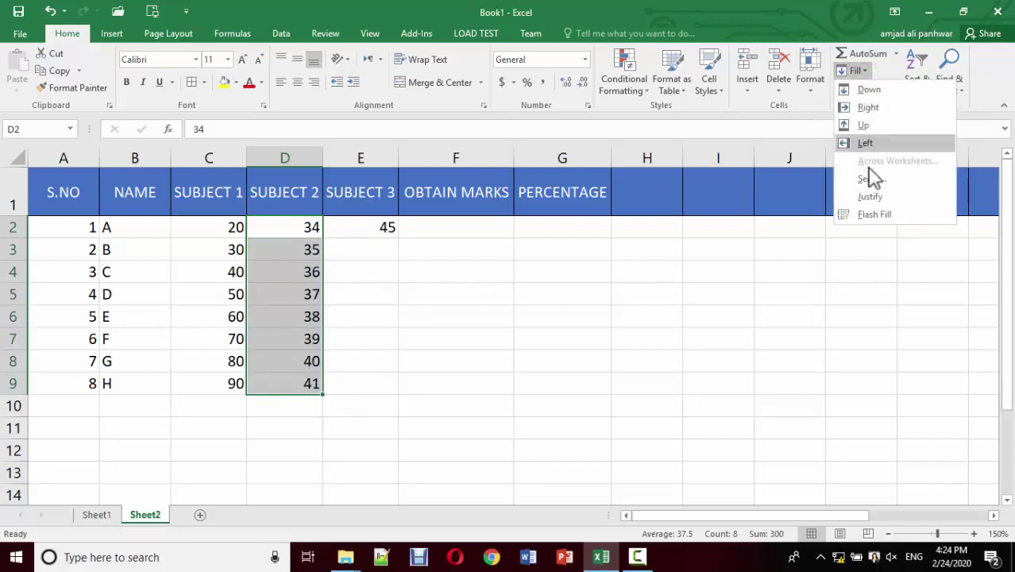
left_click(866, 177)
left_click(464, 389)
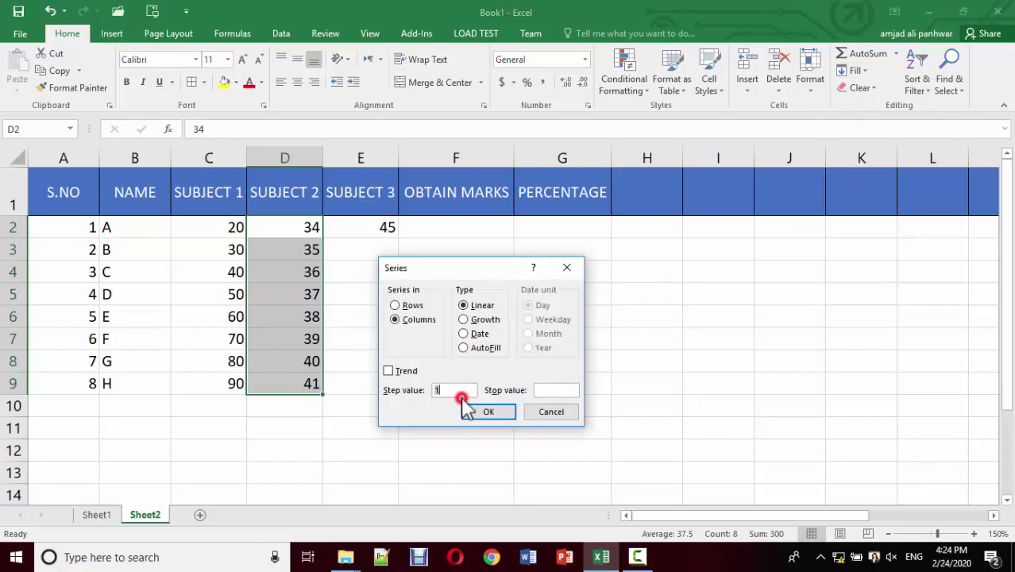
key("BackSpace")
type("5")
key("Return")
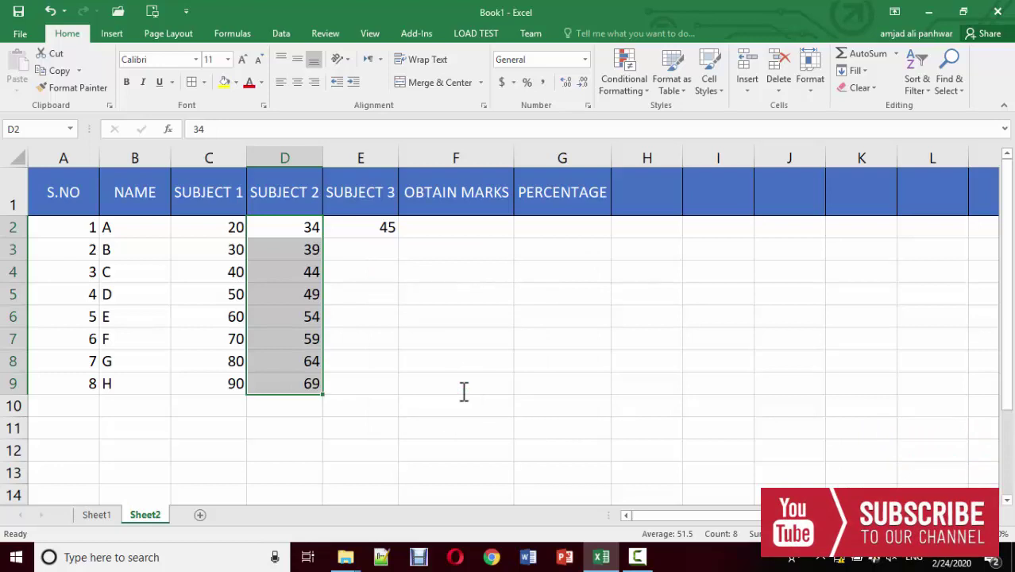
key("Right")
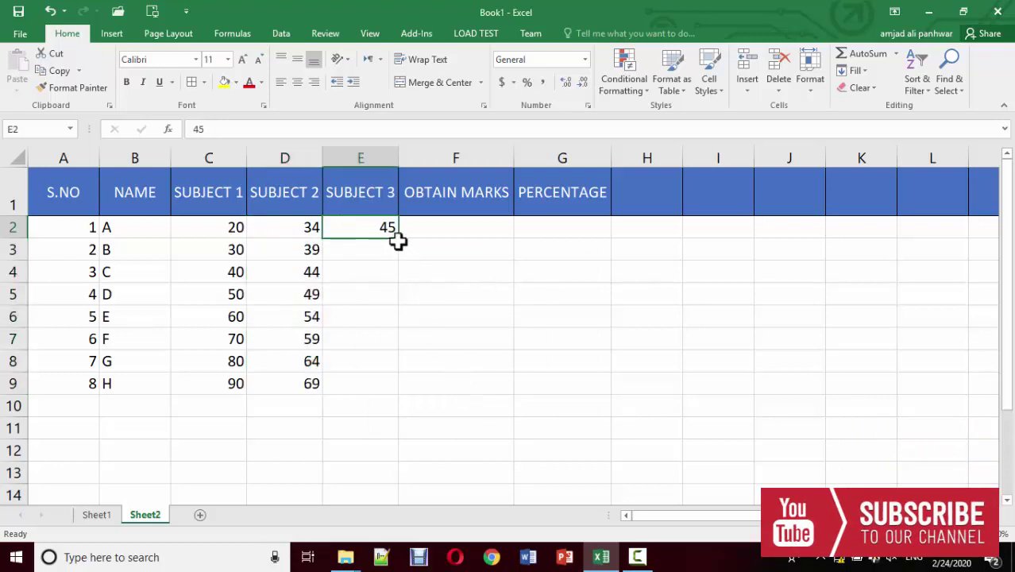
left_click_drag(399, 241, 388, 382)
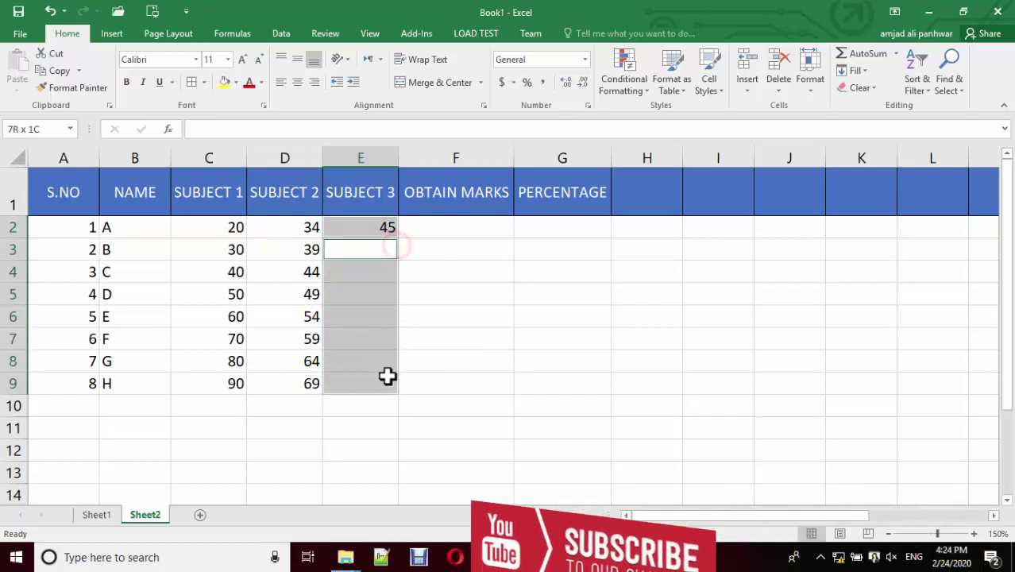
Fill E2:E9 as a series from 45 with step value 6, ending at 87
left_click(381, 249)
left_click(376, 229)
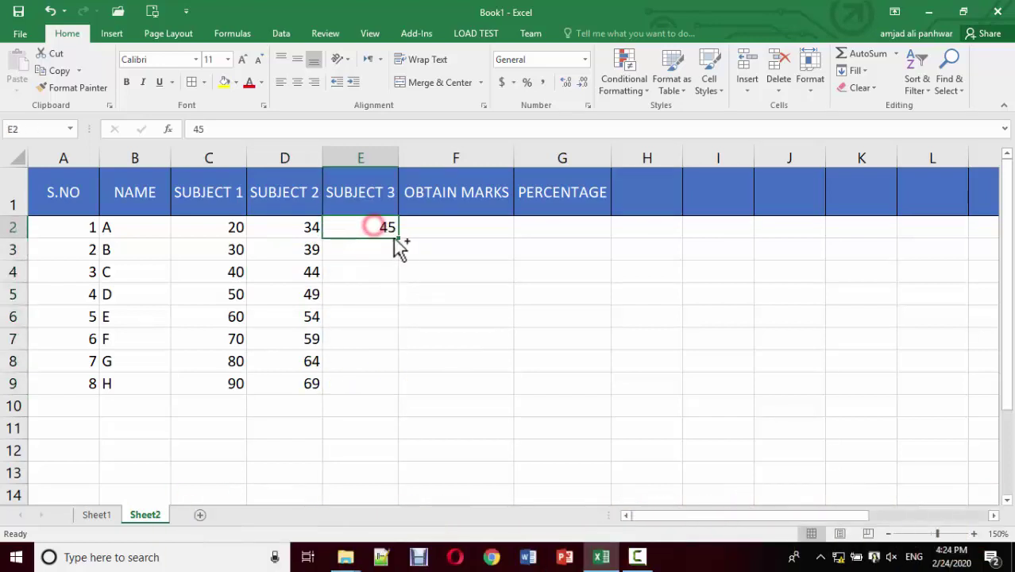
left_click_drag(398, 238, 400, 386)
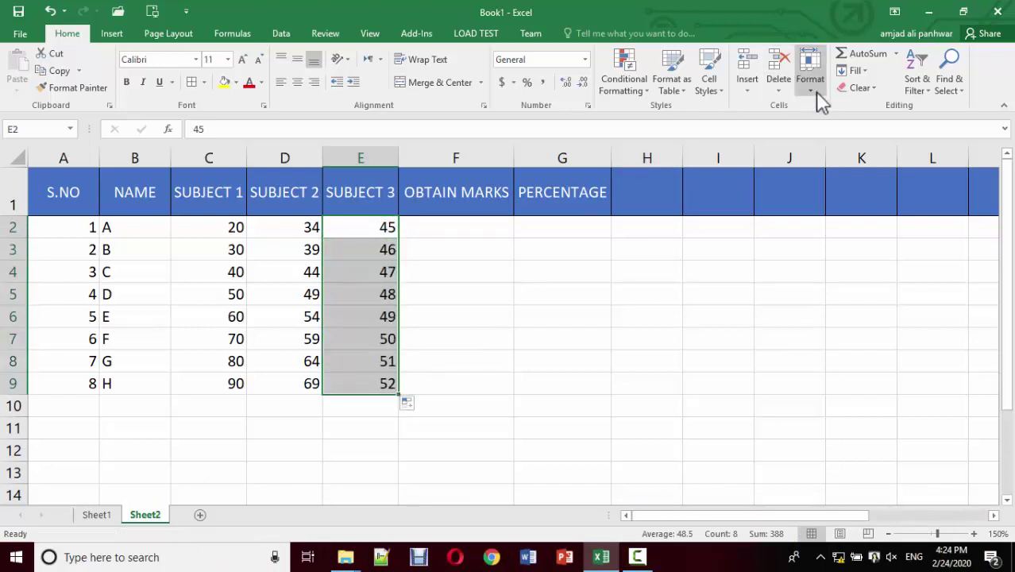
left_click(859, 71)
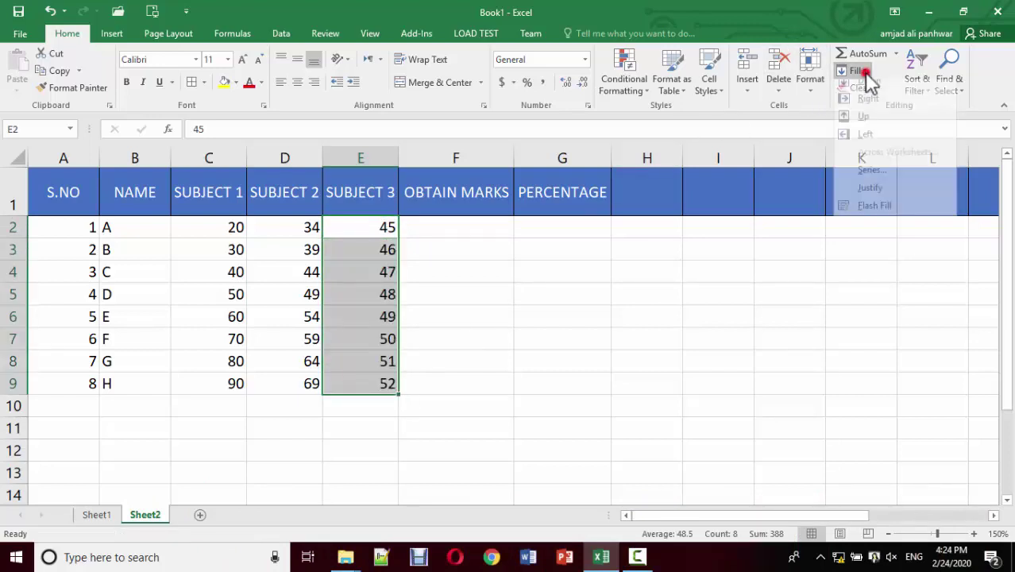
left_click(870, 179)
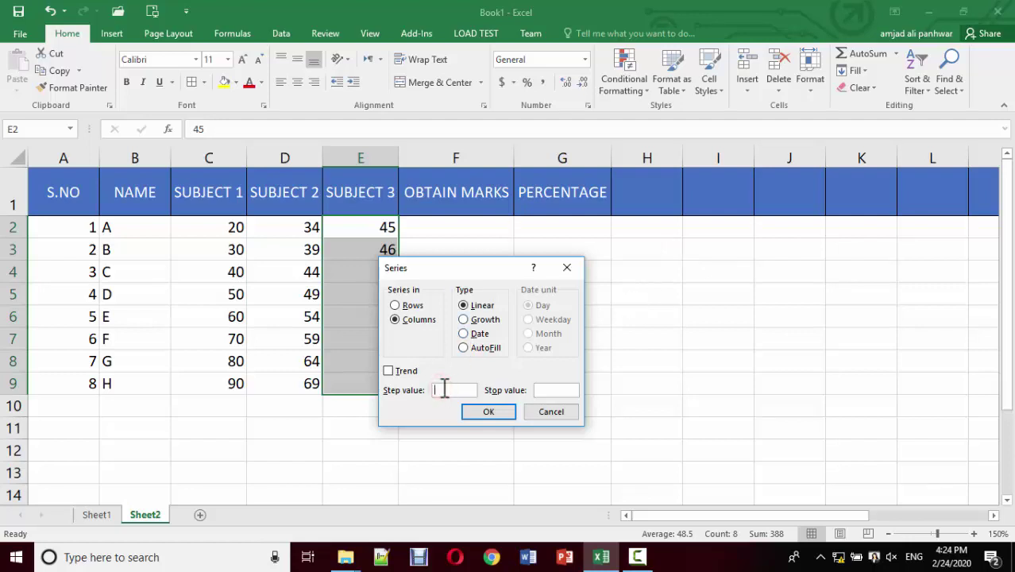
type("6")
key("Return")
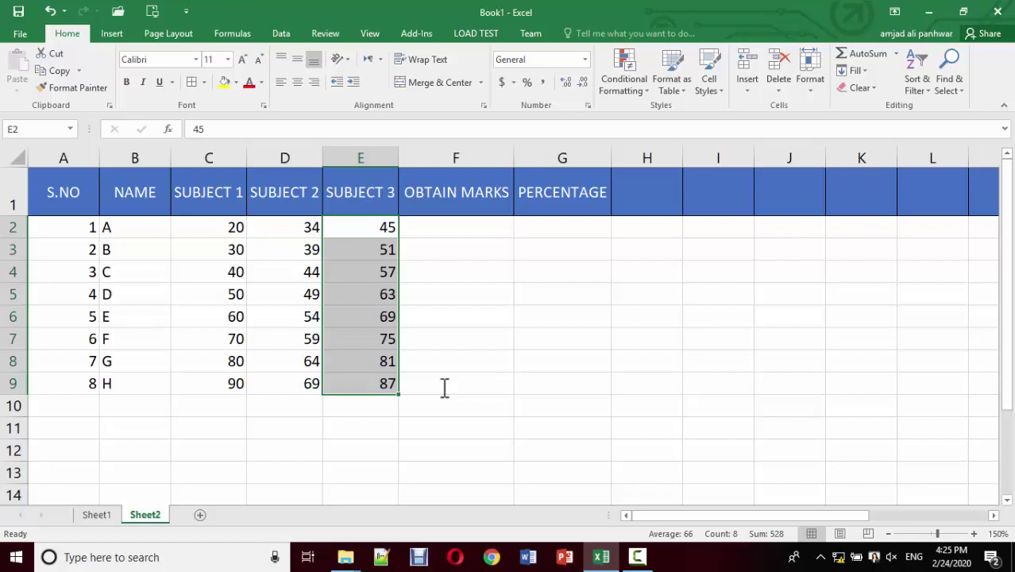
Insert =SUM(C2:E2) in F2 via AutoSum, showing student A's total of 99
left_click(445, 229)
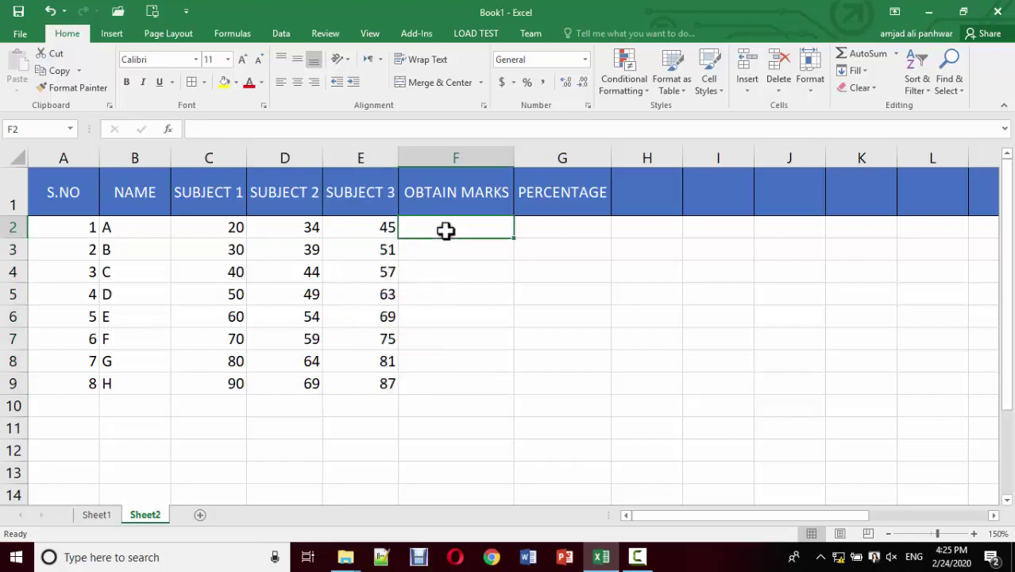
type("=")
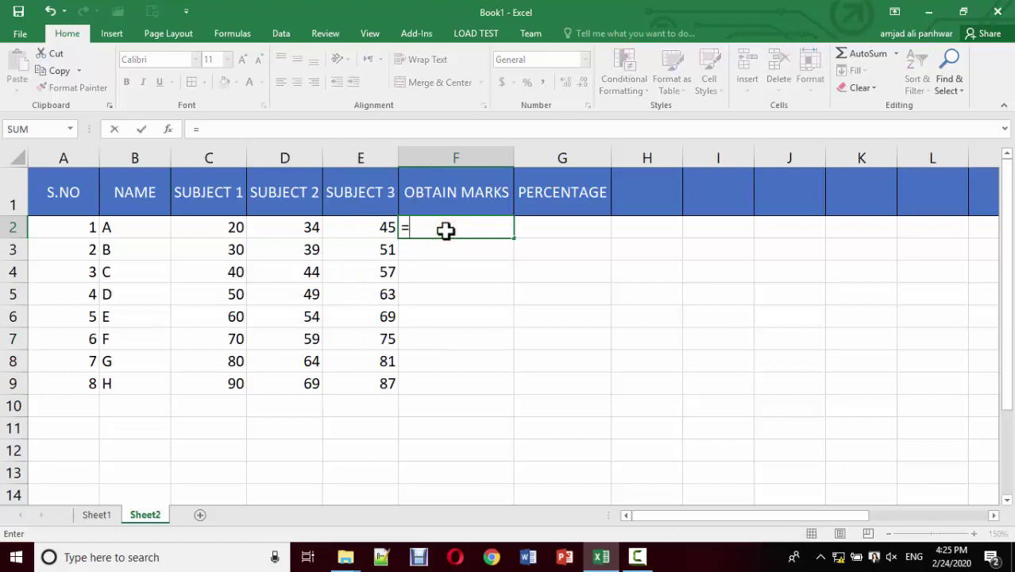
type("SU")
key("BackSpace")
key("Escape")
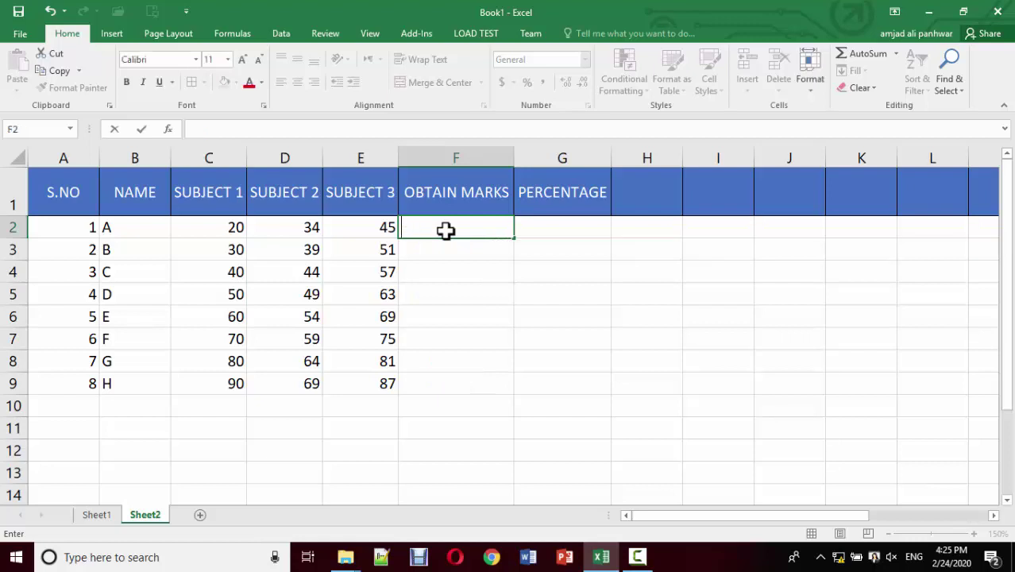
left_click(483, 278)
left_click(465, 233)
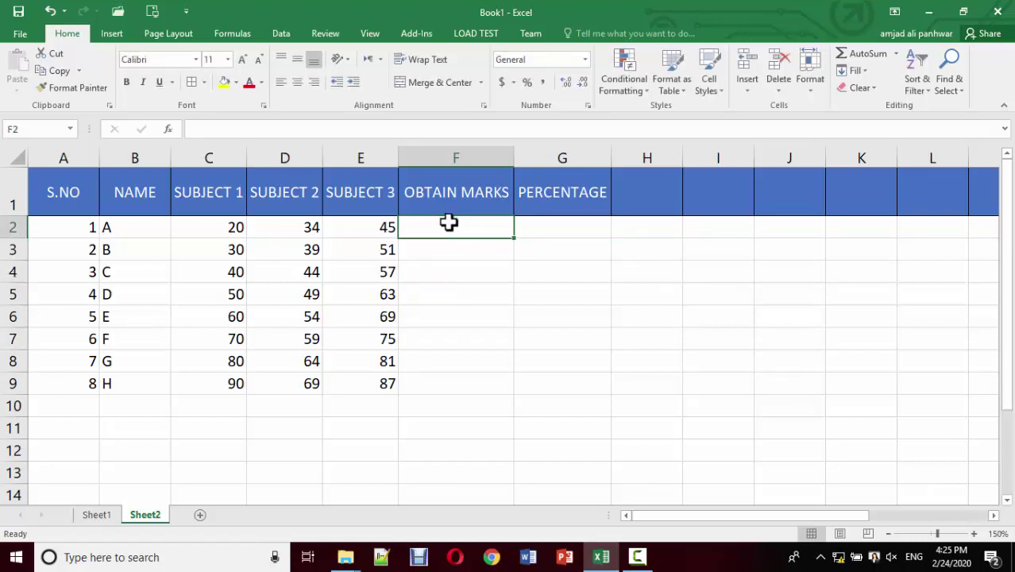
left_click(896, 53)
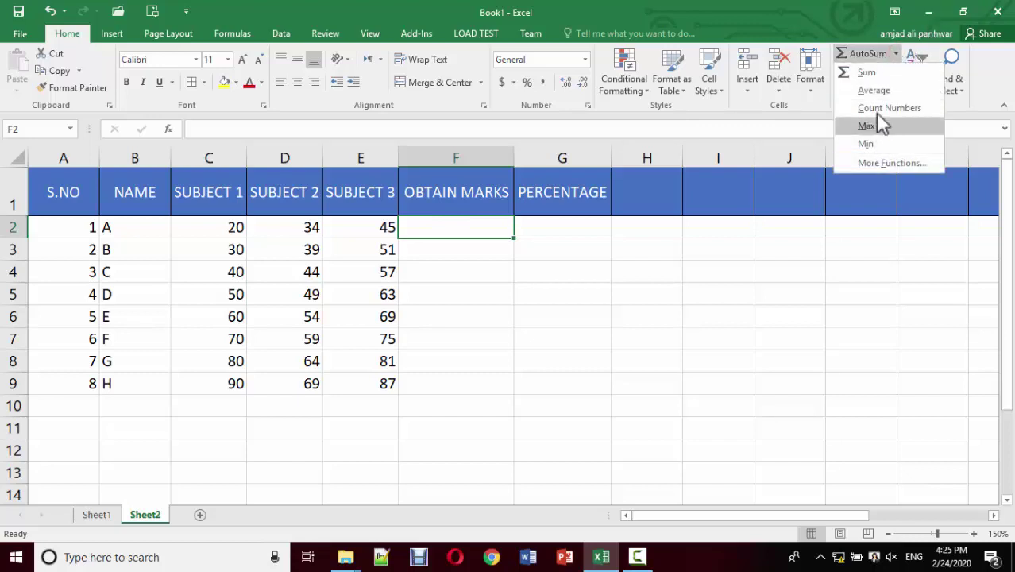
left_click(867, 73)
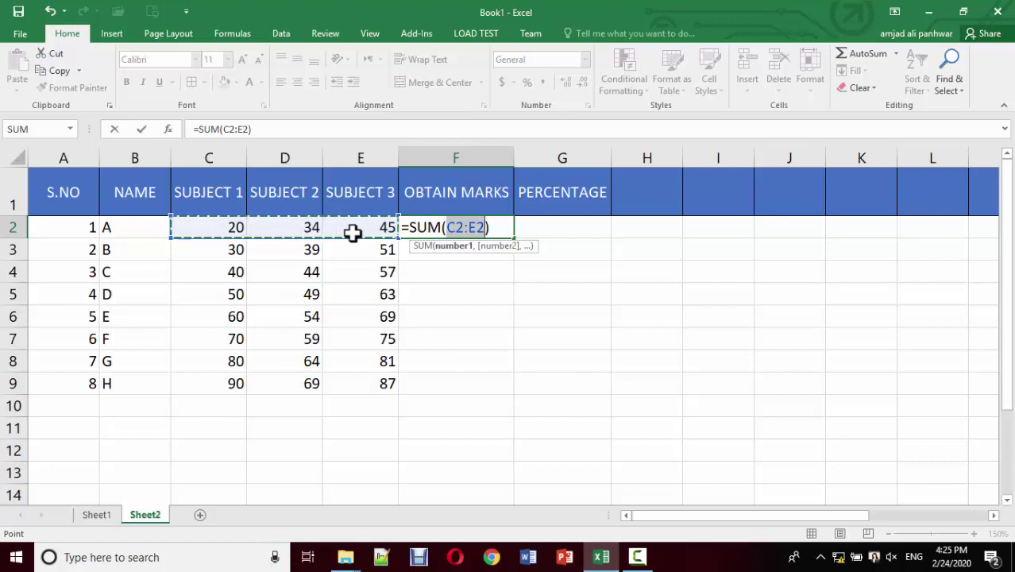
key("Return")
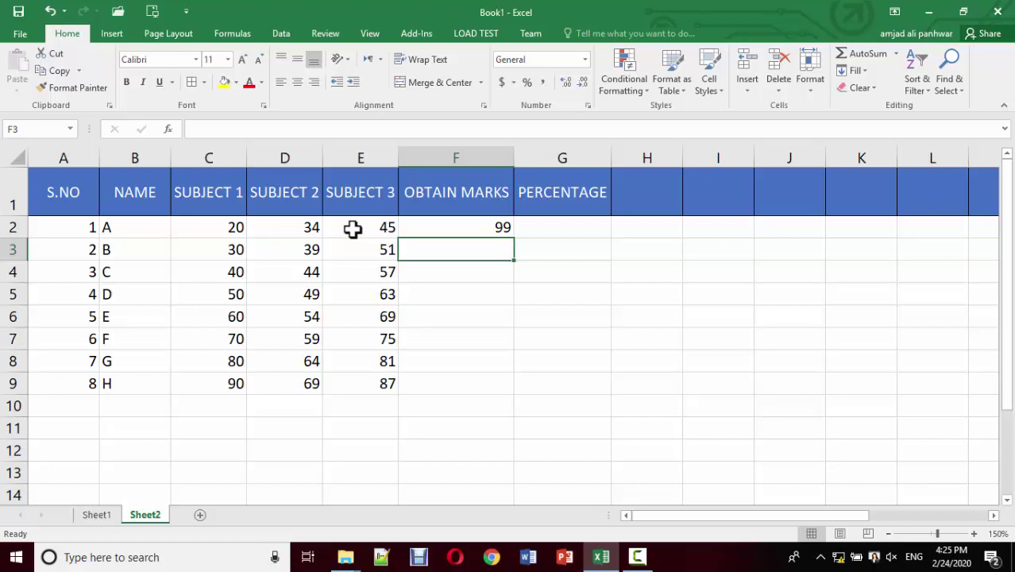
left_click(474, 227)
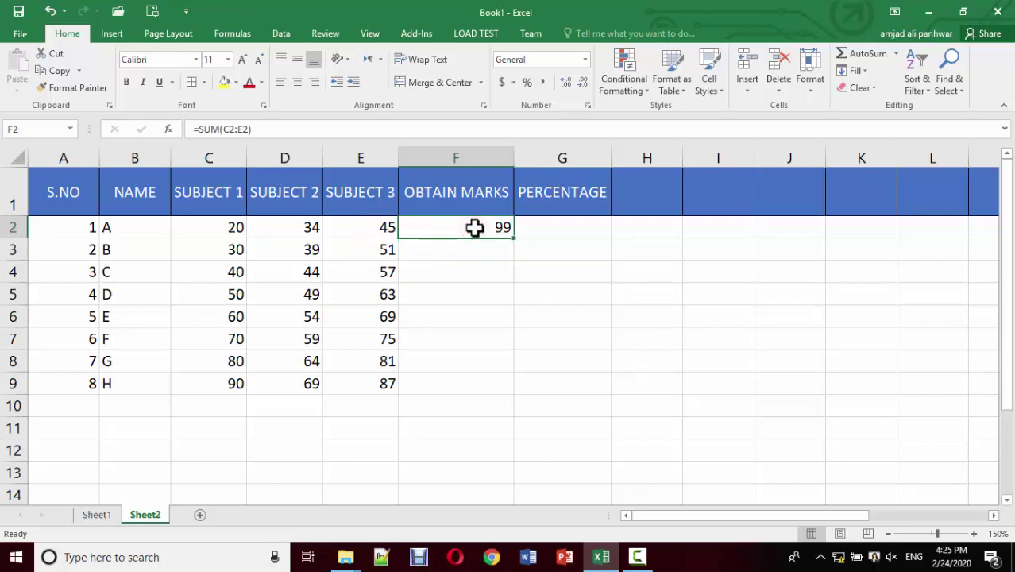
Copy the =SUM(C2:E2) total from F2 down to F9, giving totals 99 through 246
left_click(454, 249)
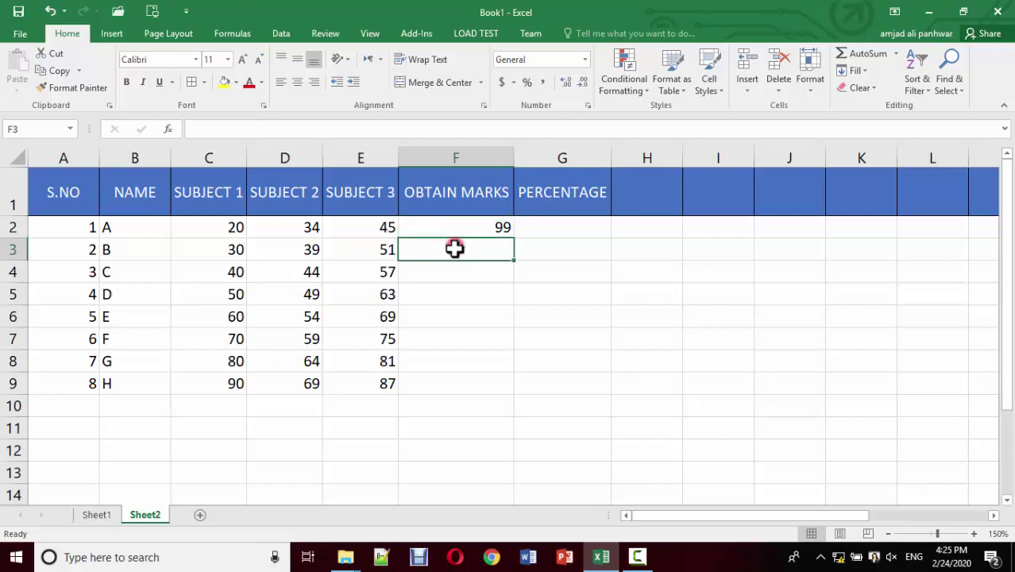
left_click_drag(454, 248, 454, 375)
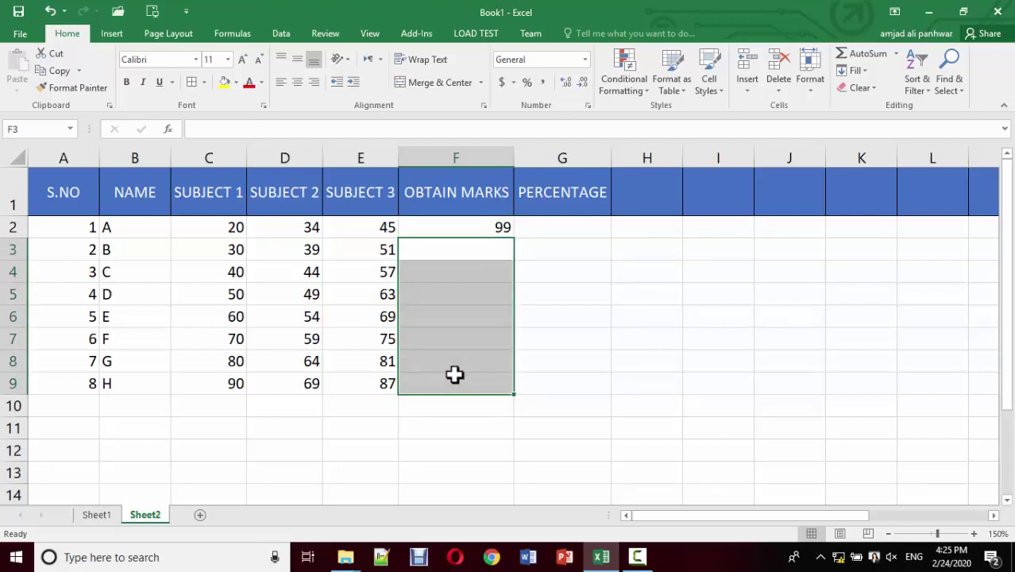
left_click(476, 226)
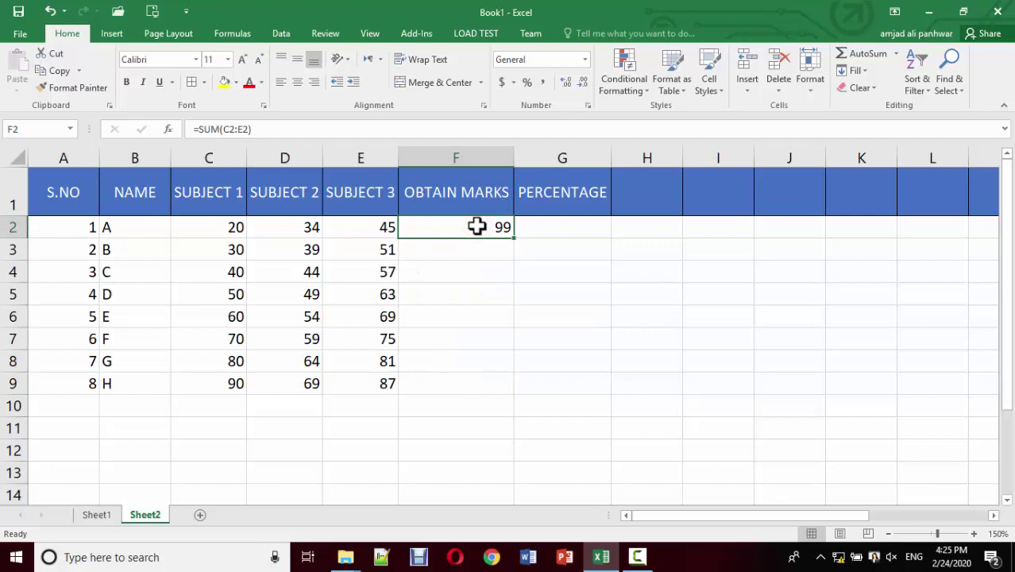
left_click_drag(477, 226, 476, 382)
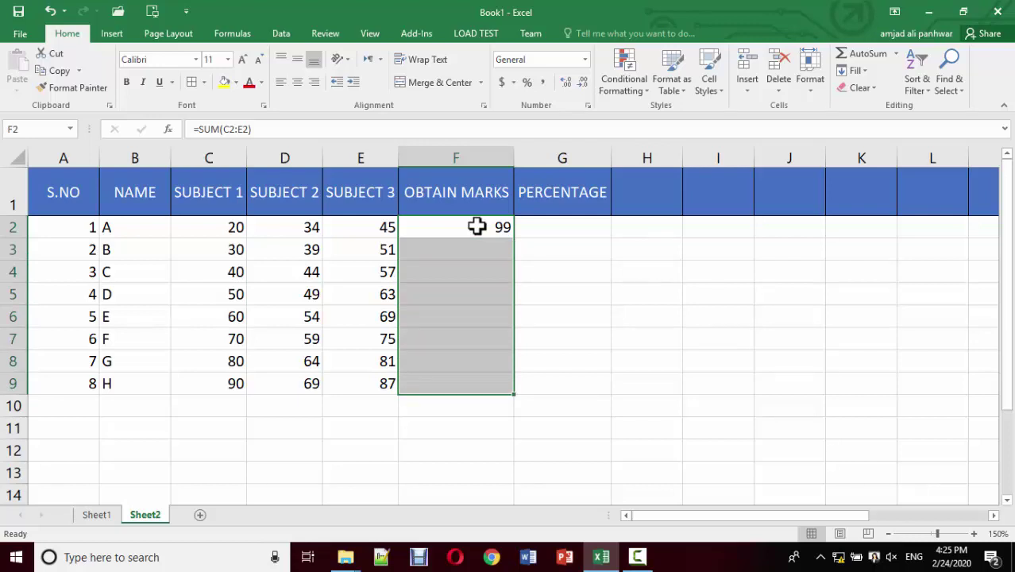
key("ctrl+d")
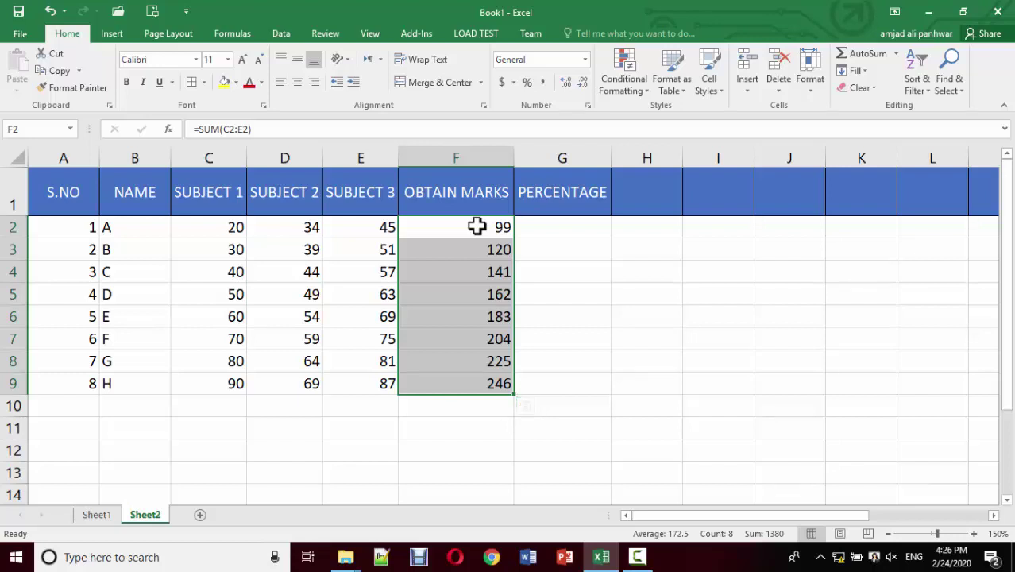
key("ctrl+z")
left_click(494, 234)
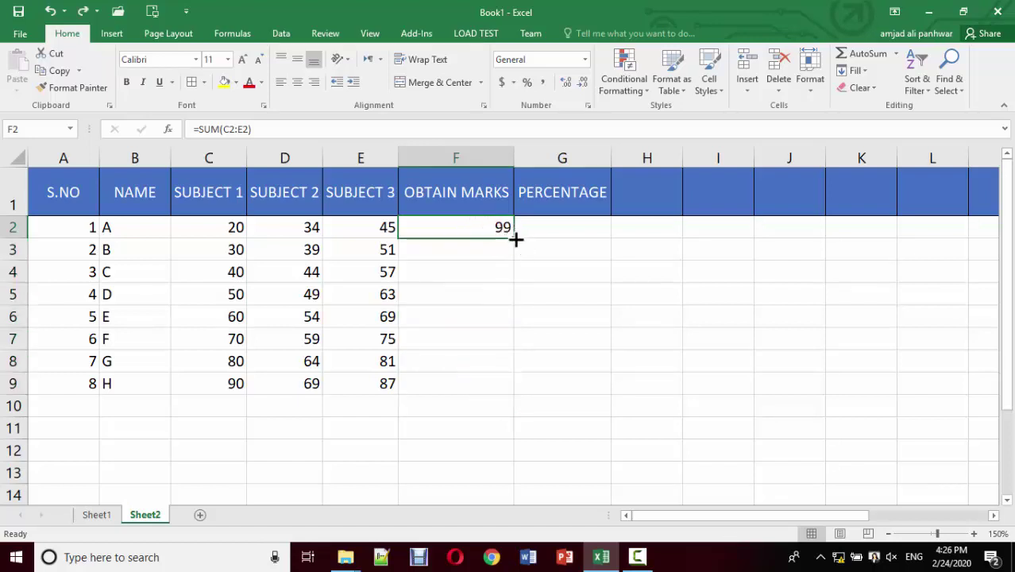
left_click_drag(515, 238, 516, 239)
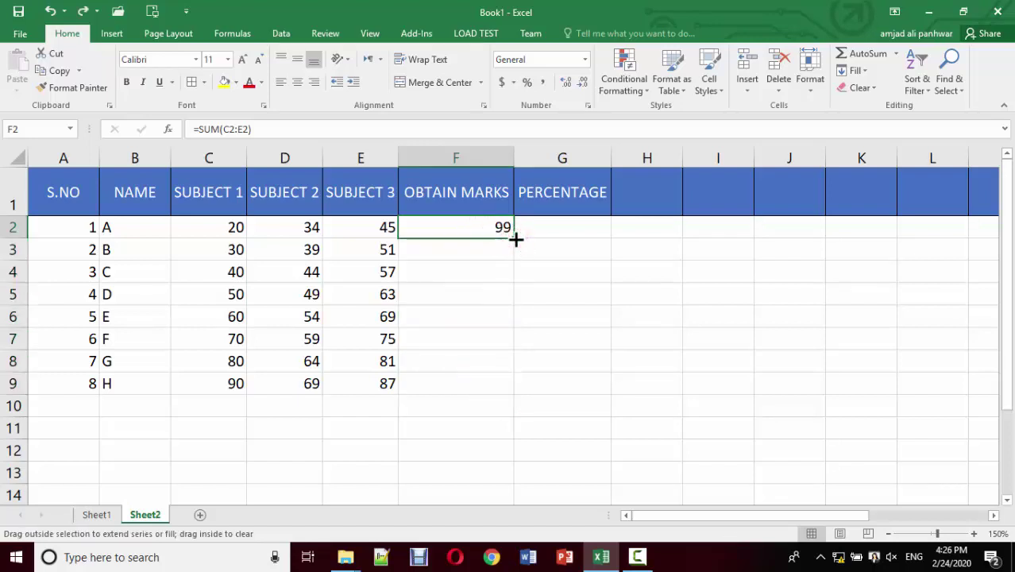
left_click_drag(515, 239, 510, 389)
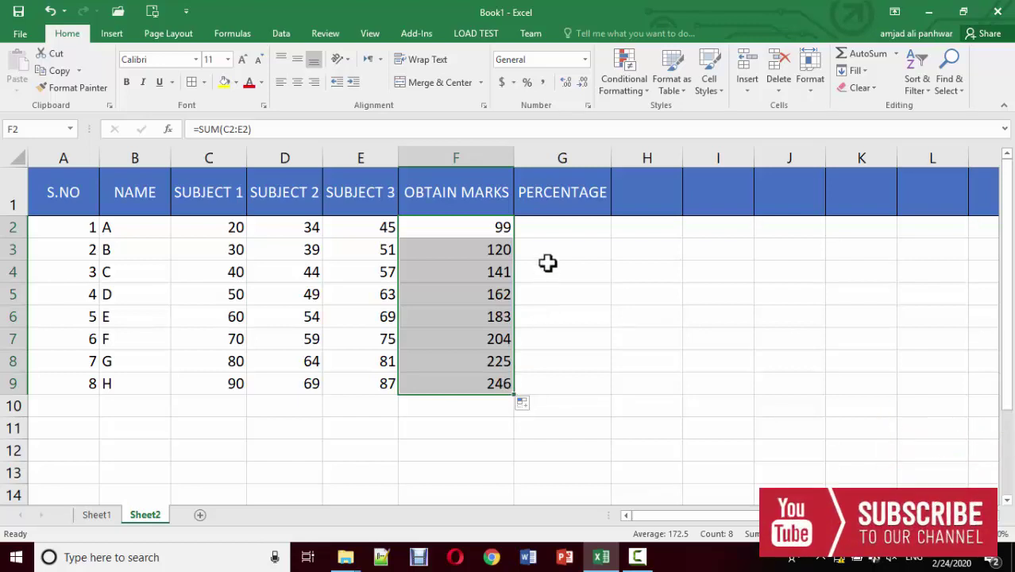
Enter =(F2/300)*100 in G2 so student A's percentage shows 33
left_click(553, 229)
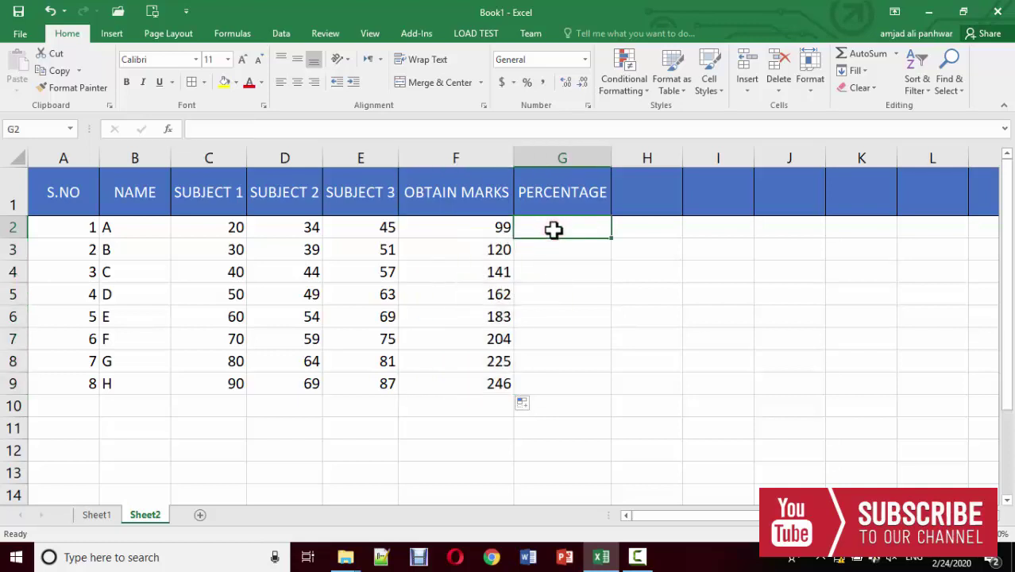
type("=")
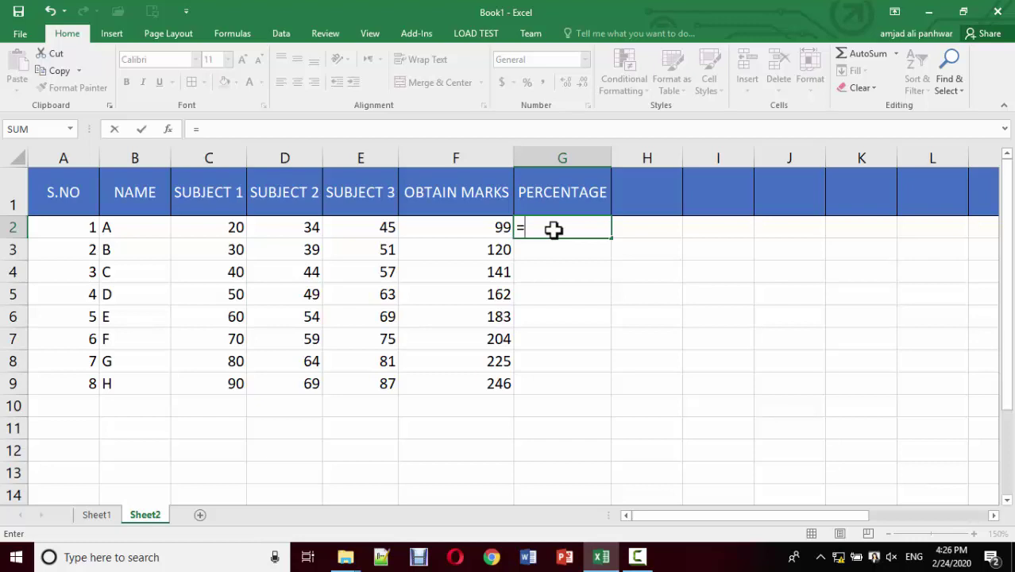
type("(")
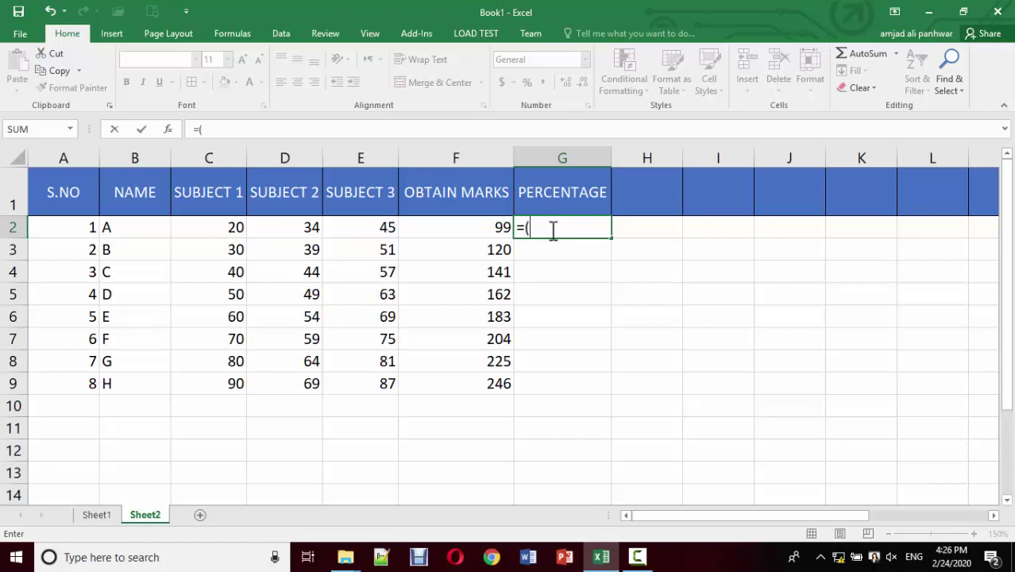
left_click(500, 227)
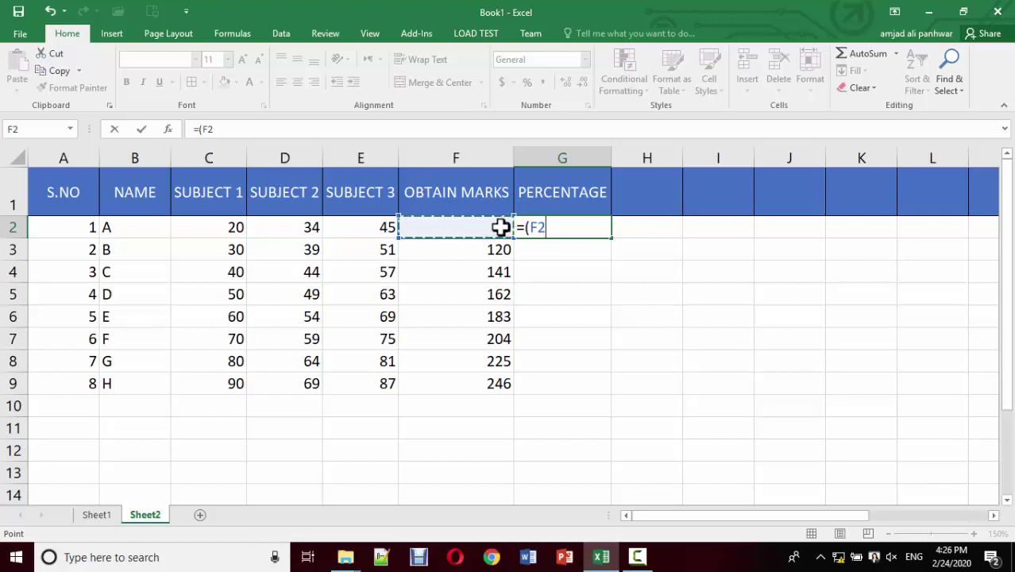
left_click(637, 556)
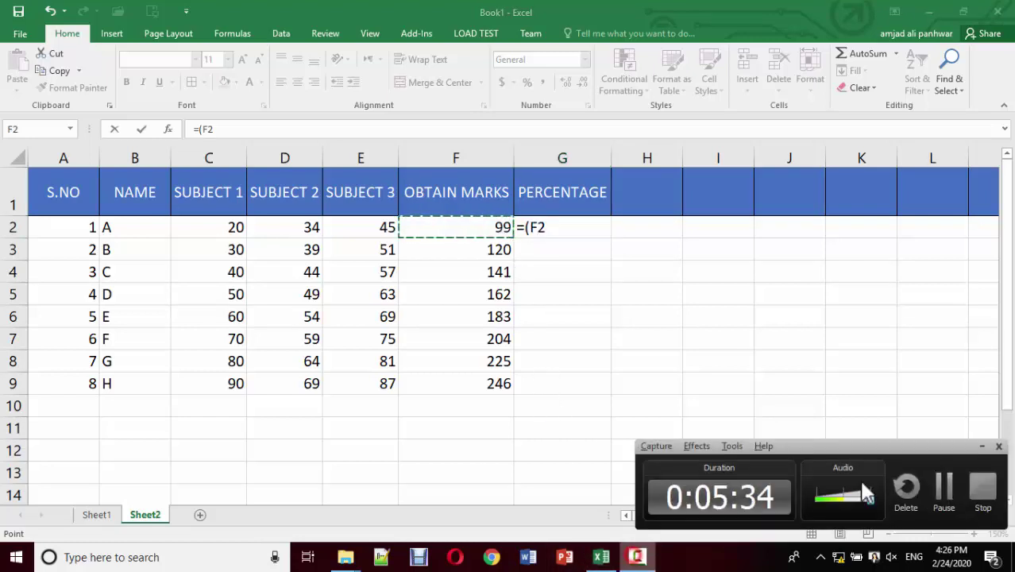
left_click(945, 486)
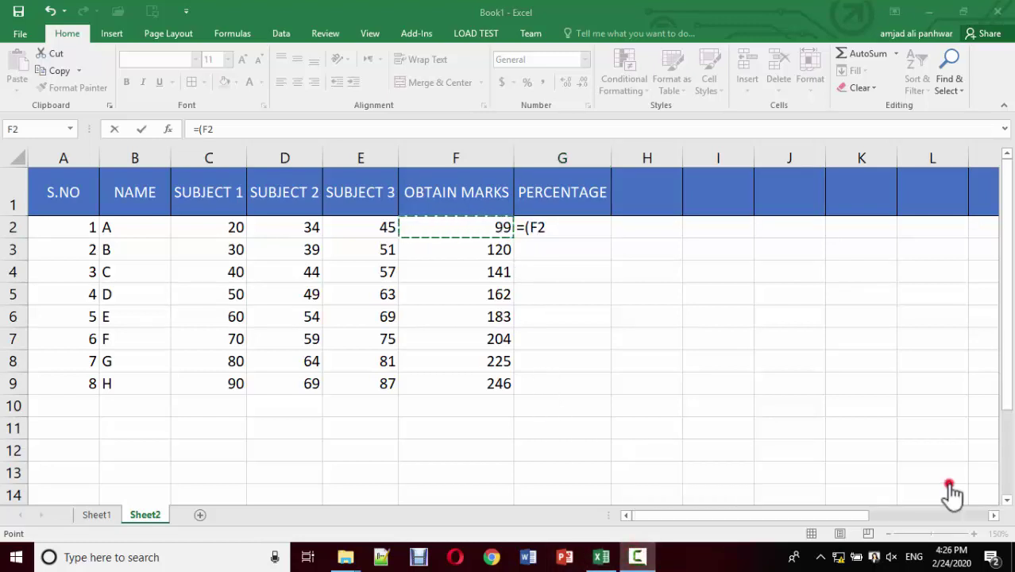
left_click(570, 229)
type("/")
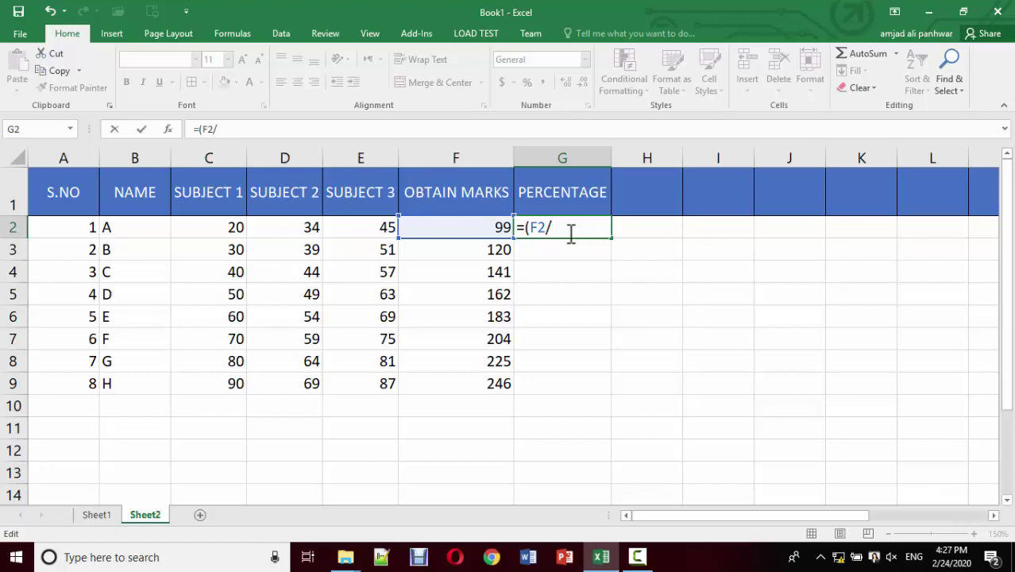
type("300")
type(")")
type("*")
type("100")
key("Return")
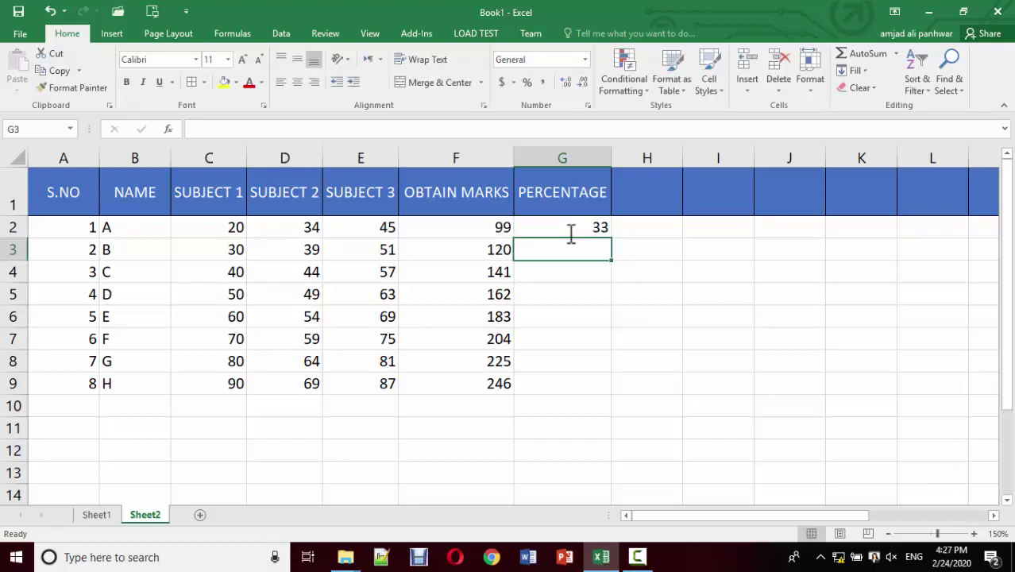
left_click(570, 233)
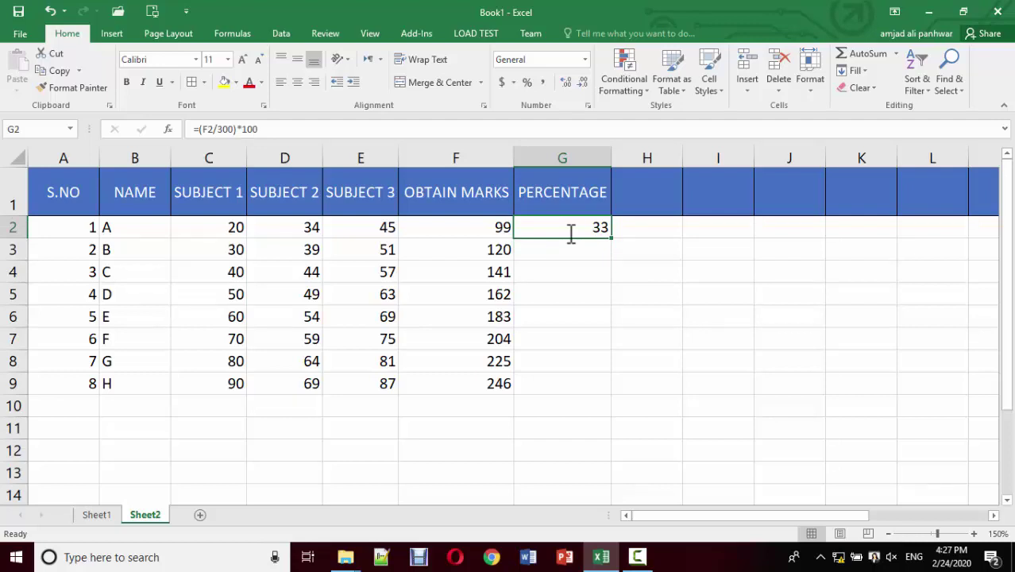
Fill the percentage formula from G2 down to G9, giving 33 through 82
key("shift+Down")
key("shift+Down")
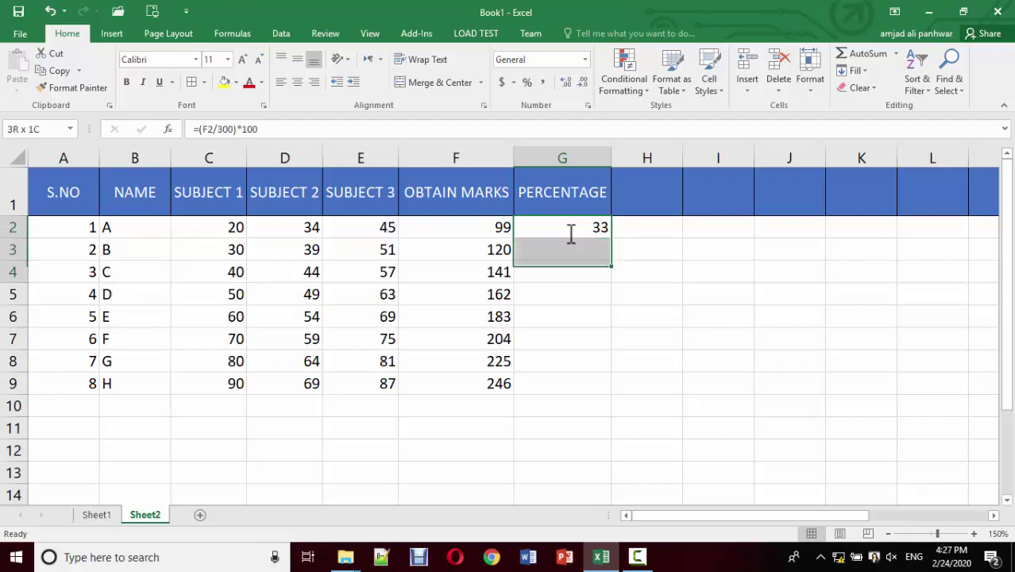
key("shift+Down")
key("shift+Down")
key("shift+Down")
key("shift+Up")
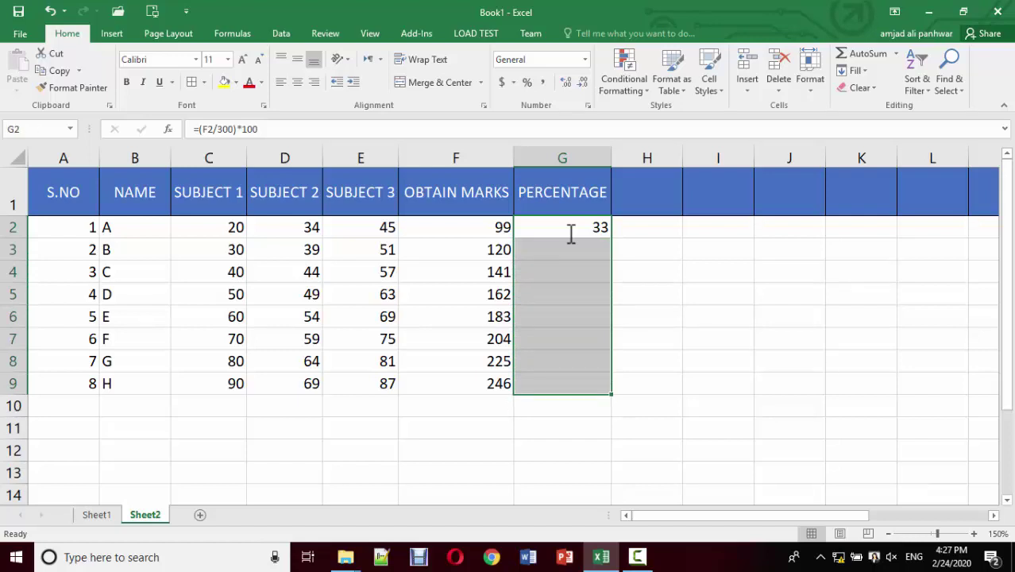
key("ctrl+d")
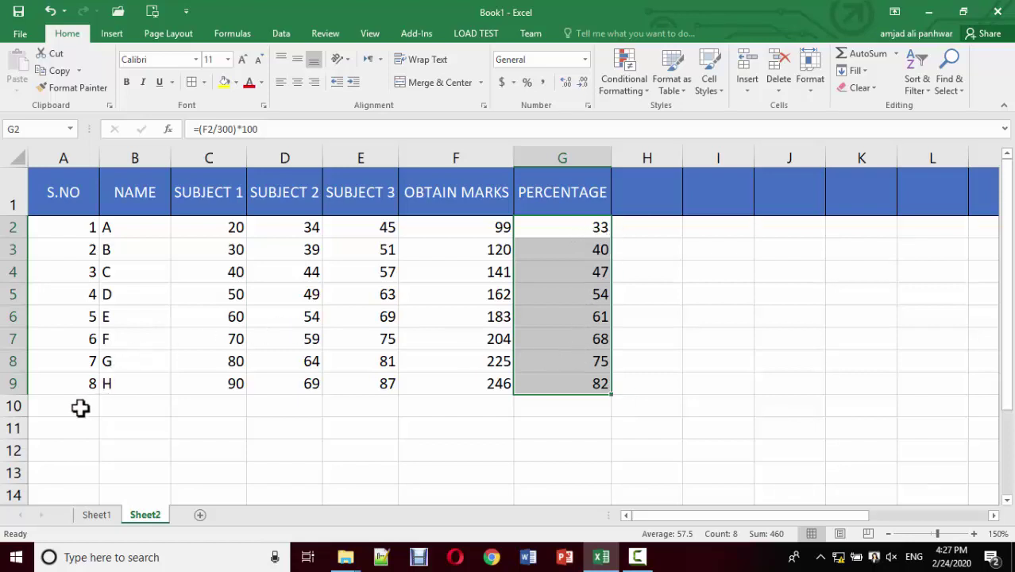
mouse_move(80, 407)
left_mouse_down()
mouse_move(375, 396)
mouse_move(553, 411)
left_mouse_up()
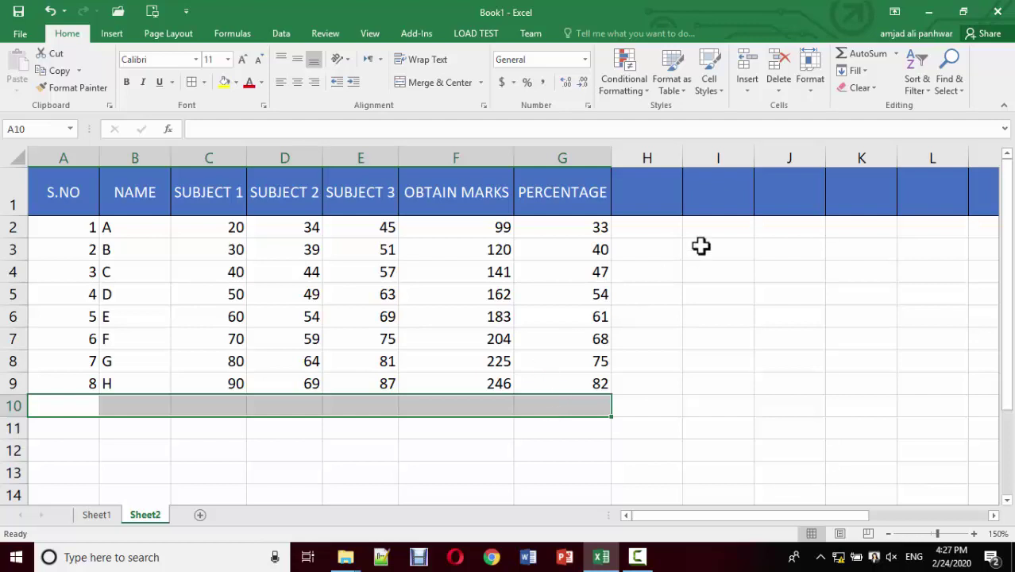
Type TOTAL STUDENTS in A10 and auto-fit column A so the label fits
left_click(628, 199)
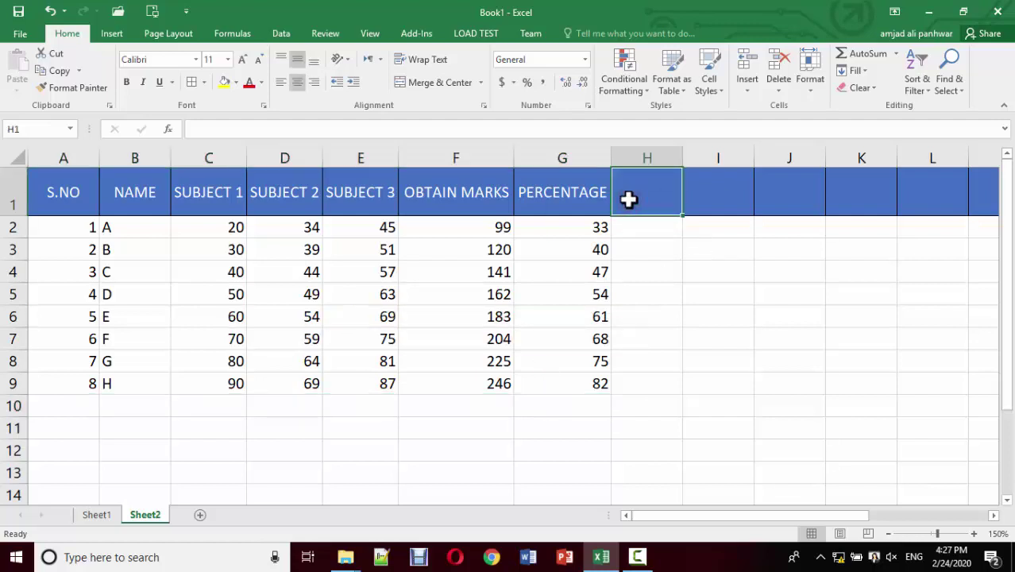
left_click(73, 409)
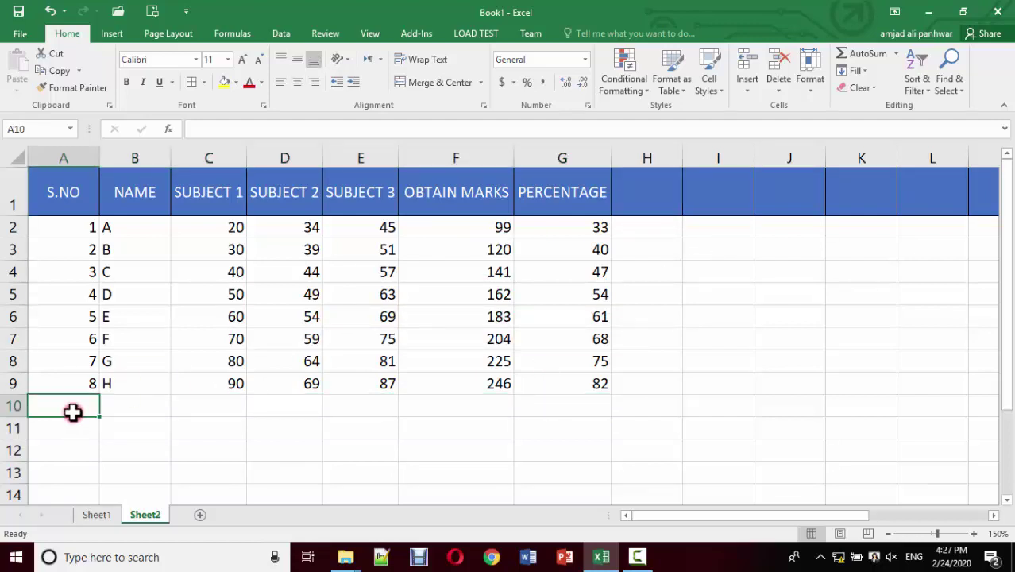
type("TOTAL")
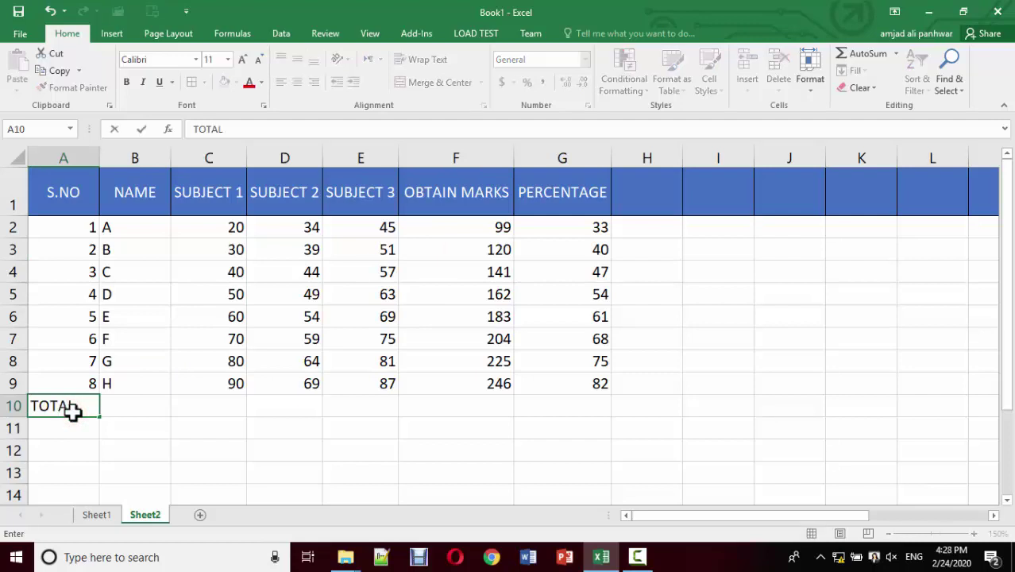
type(" STUDENTS")
key("Return")
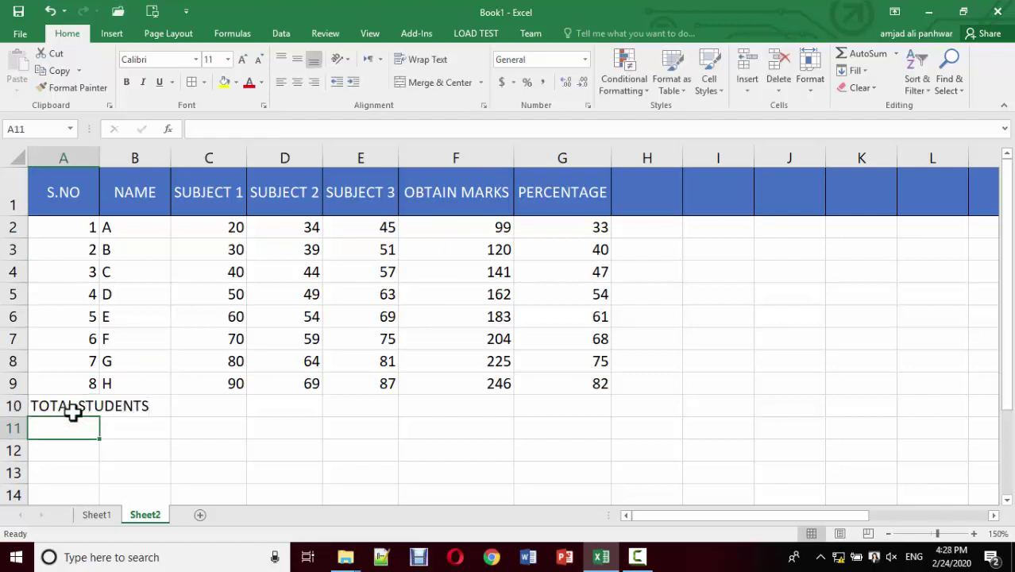
left_click(78, 403)
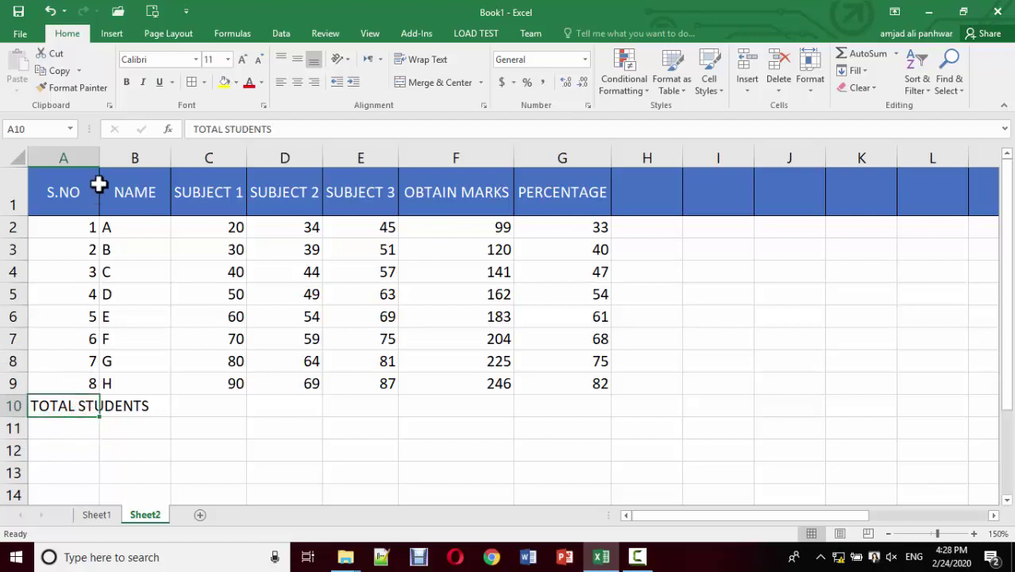
left_click_drag(99, 167, 149, 168)
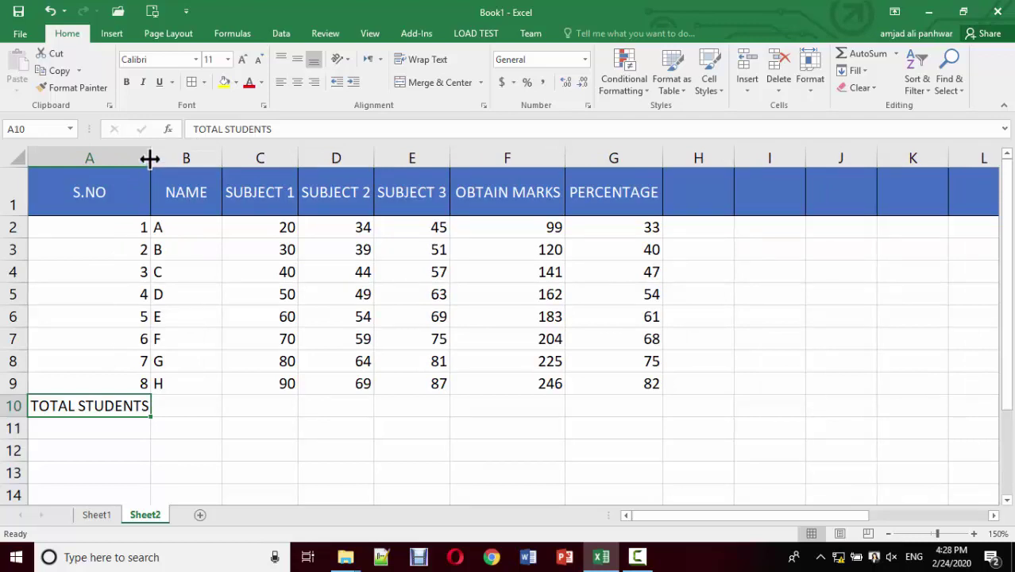
double_click(149, 159)
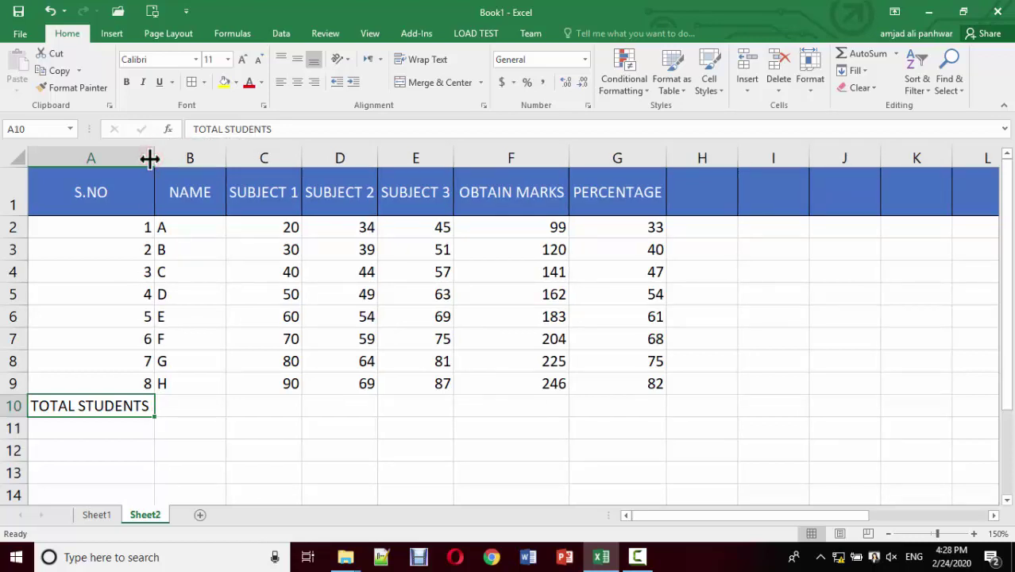
Auto-fit the widths of columns B through G to their contents
left_click(188, 226)
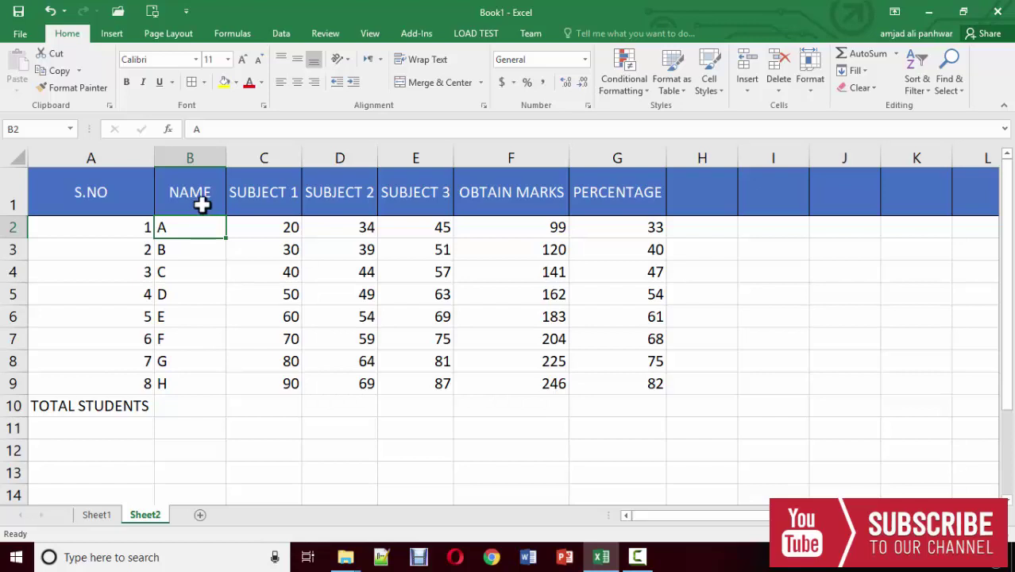
left_click(207, 154)
left_click_drag(207, 154, 643, 182)
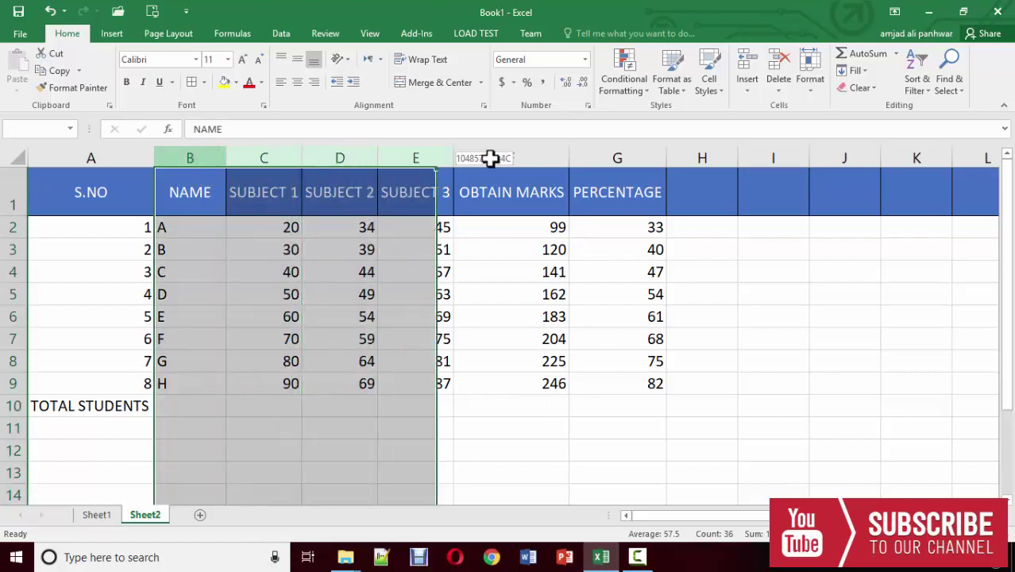
double_click(665, 158)
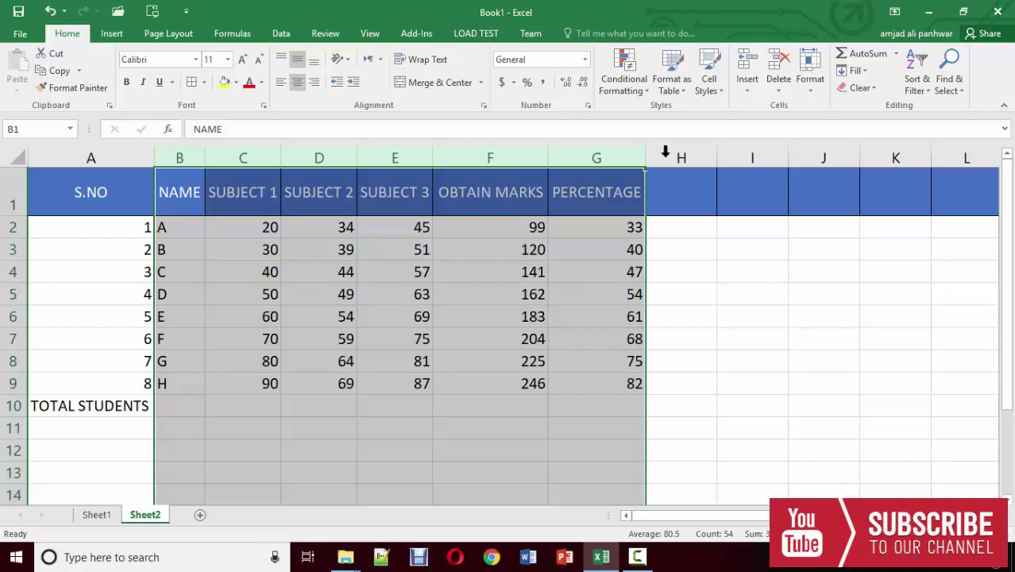
left_click(123, 228)
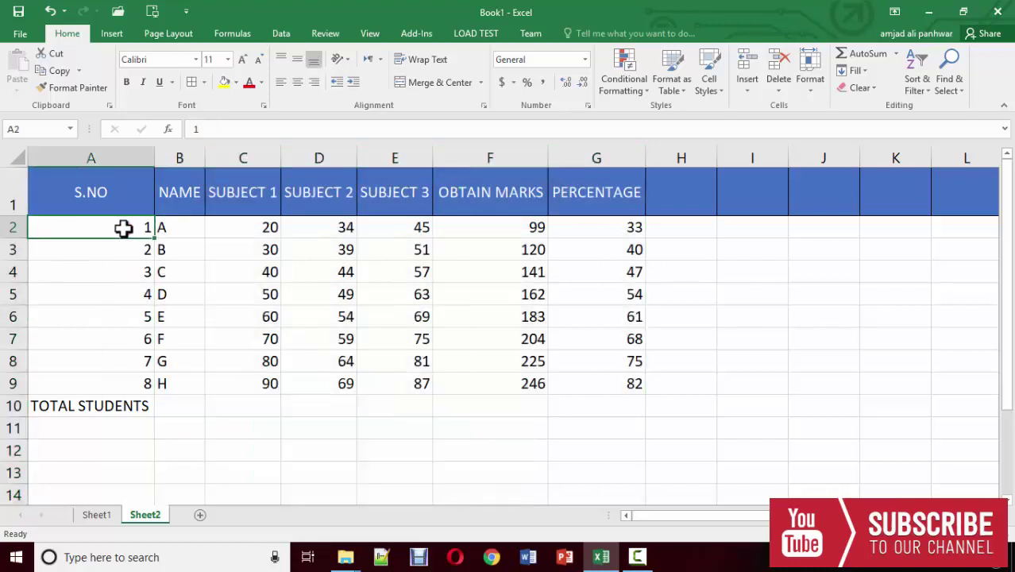
left_click_drag(26, 236, 28, 281)
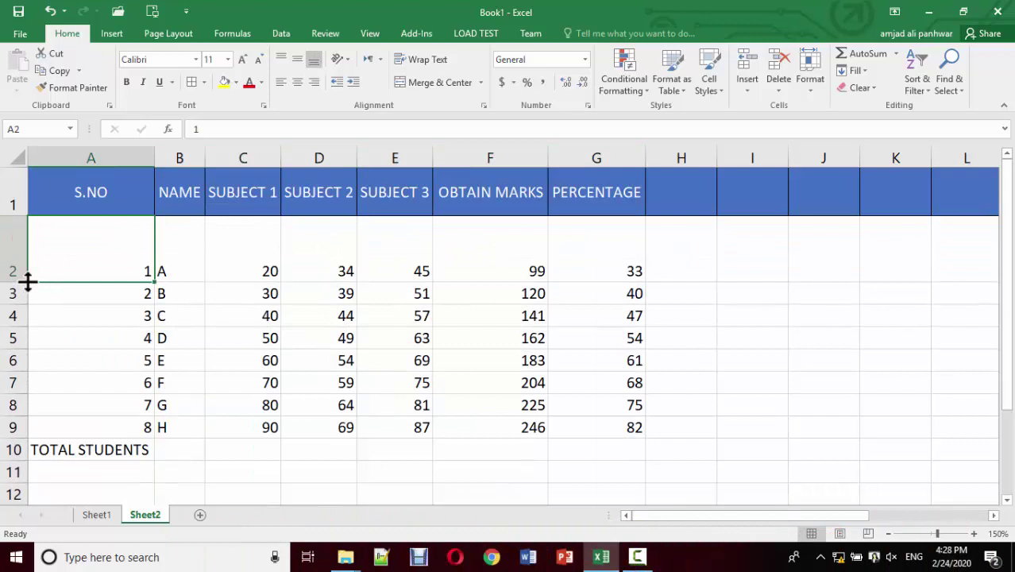
left_click_drag(7, 242, 11, 403)
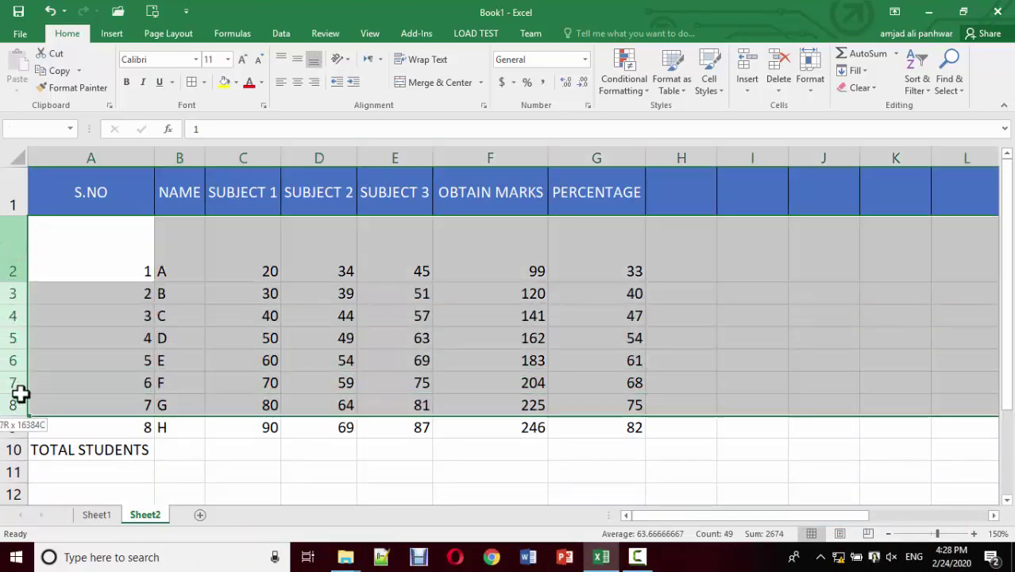
double_click(25, 281)
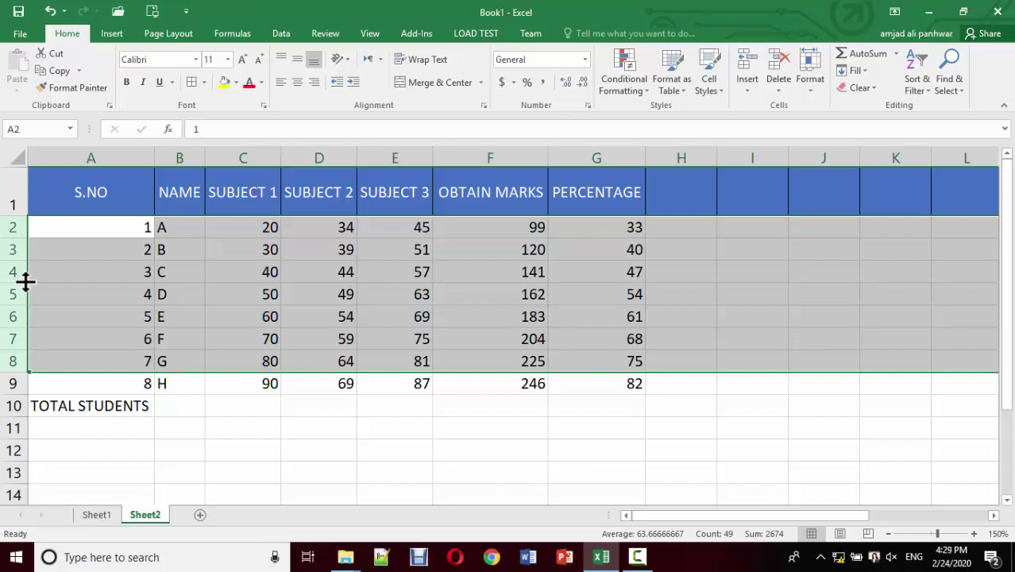
left_click(13, 195)
left_click(84, 158)
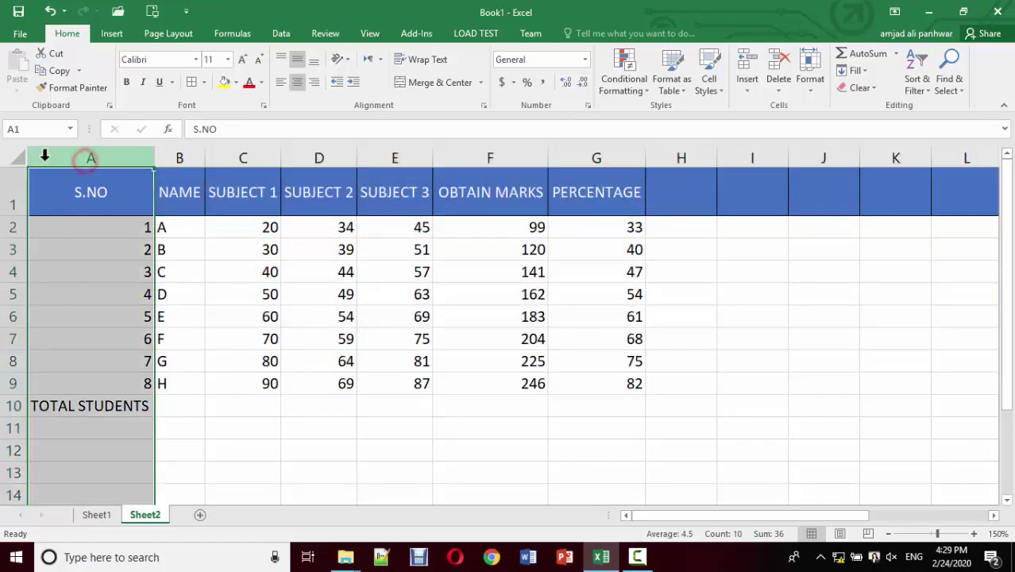
left_click(13, 159)
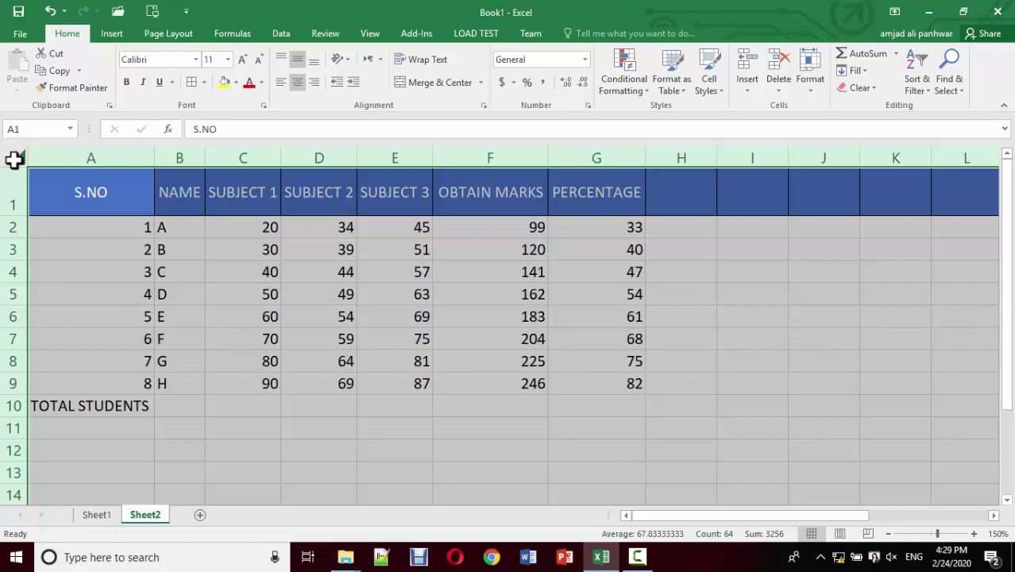
Select the whole sheet and auto-fit row 1's height to its headings
key("ctrl+Right")
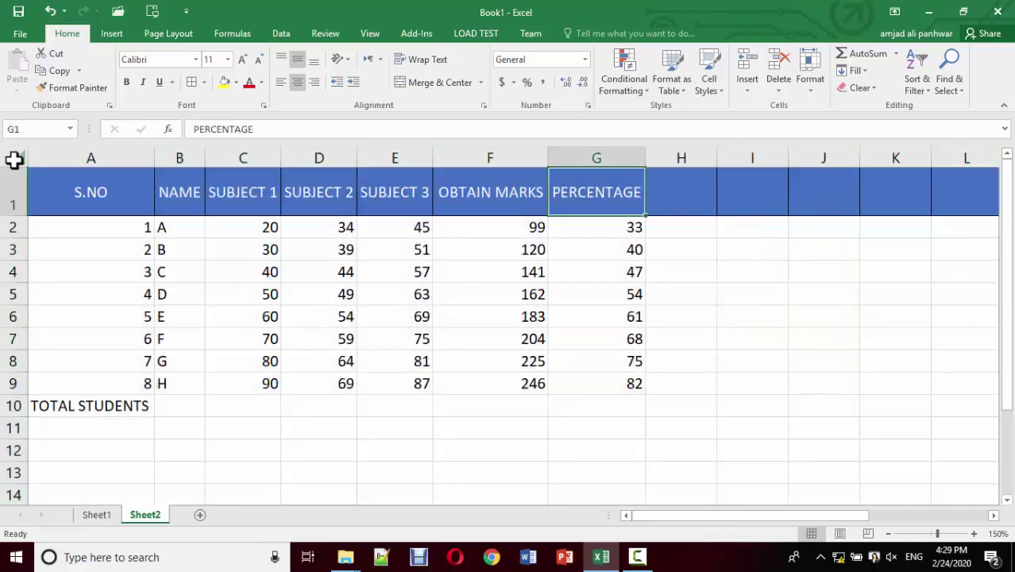
key("ctrl+a")
key("ctrl+a")
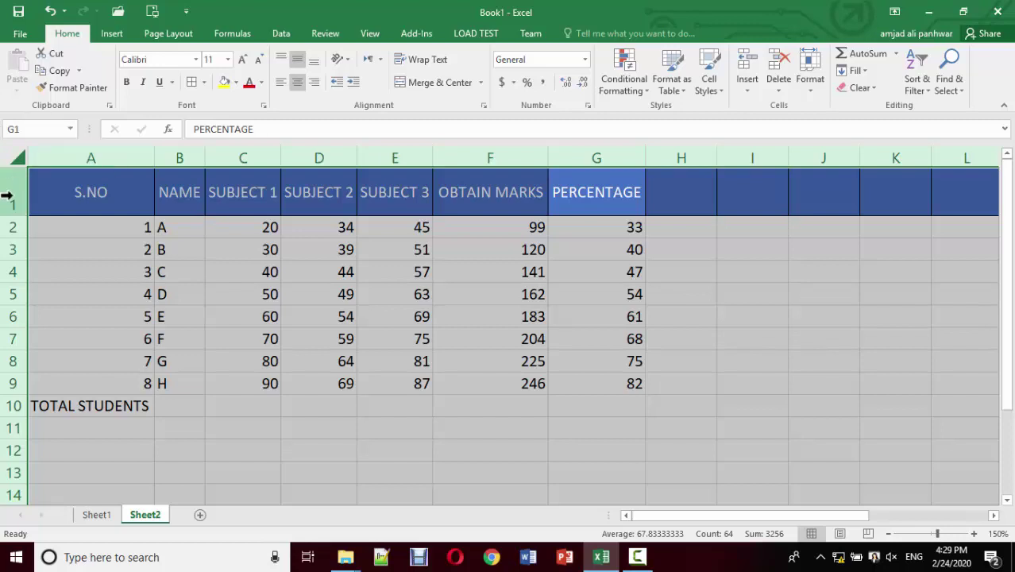
left_click(14, 154)
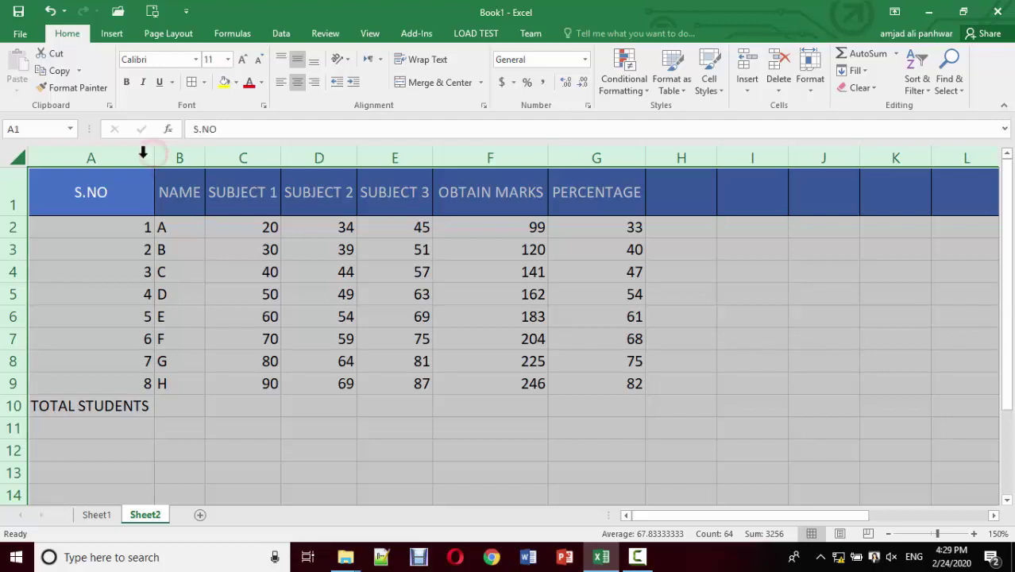
double_click(17, 238)
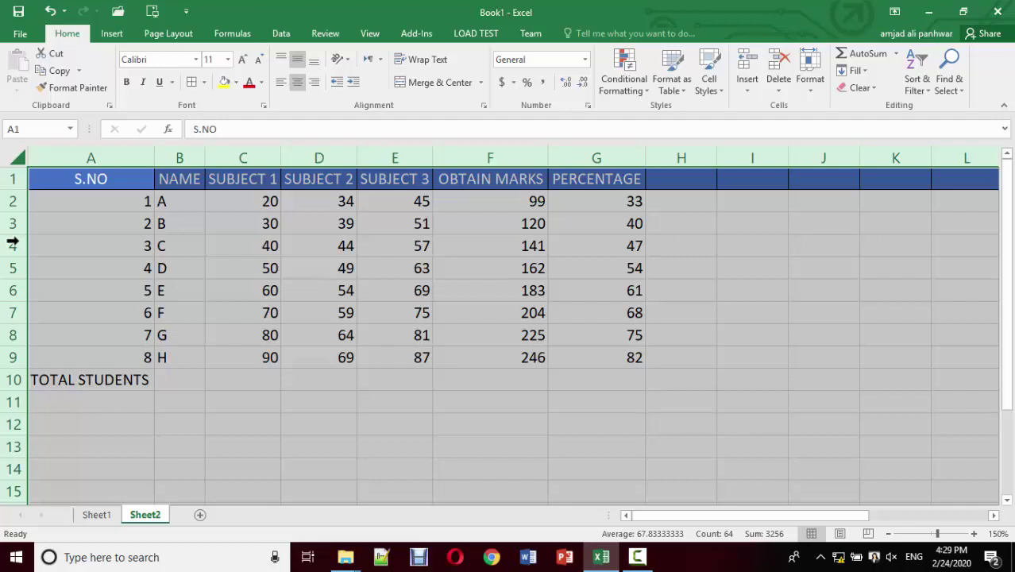
left_click(318, 281)
left_click(676, 221)
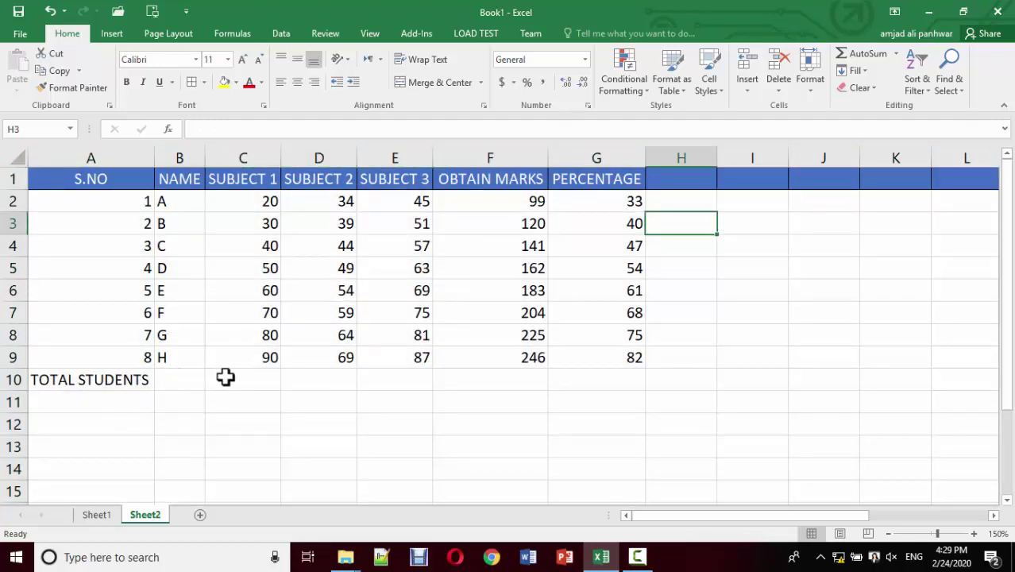
Merge B10:C11 and insert a Count Numbers formula over the NAME cells, returning 0
left_click_drag(187, 382, 230, 401)
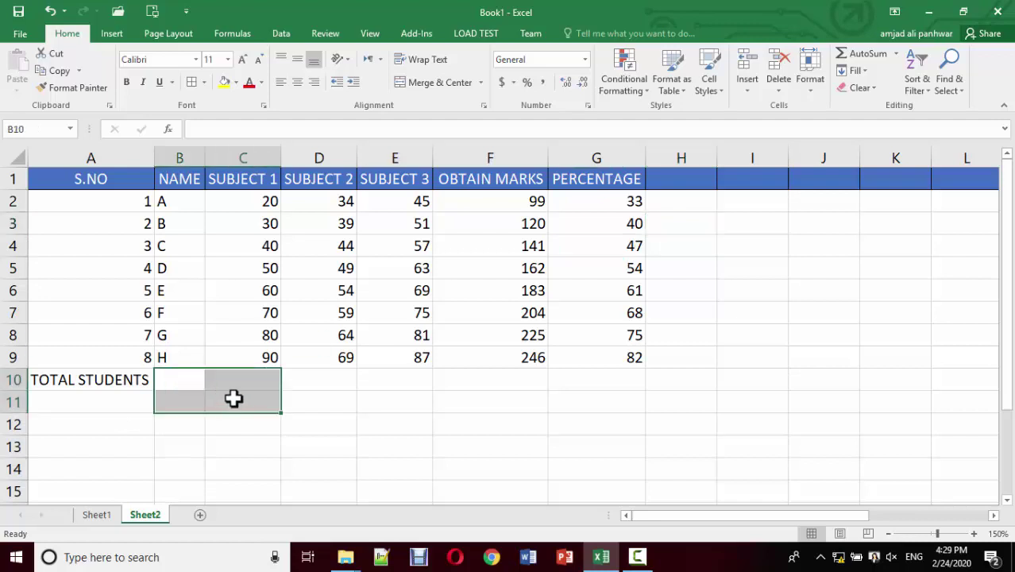
left_click(449, 83)
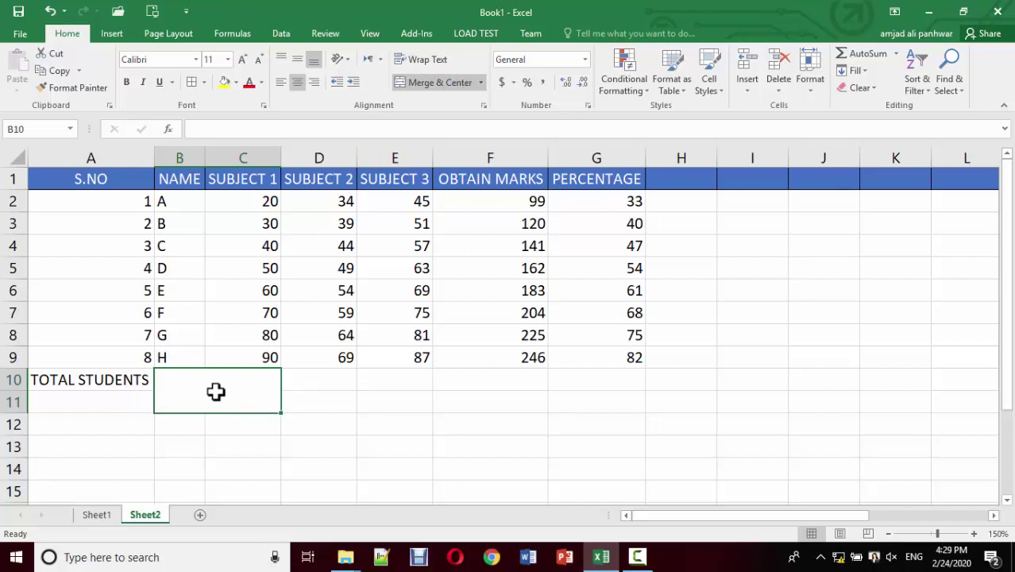
left_click(894, 54)
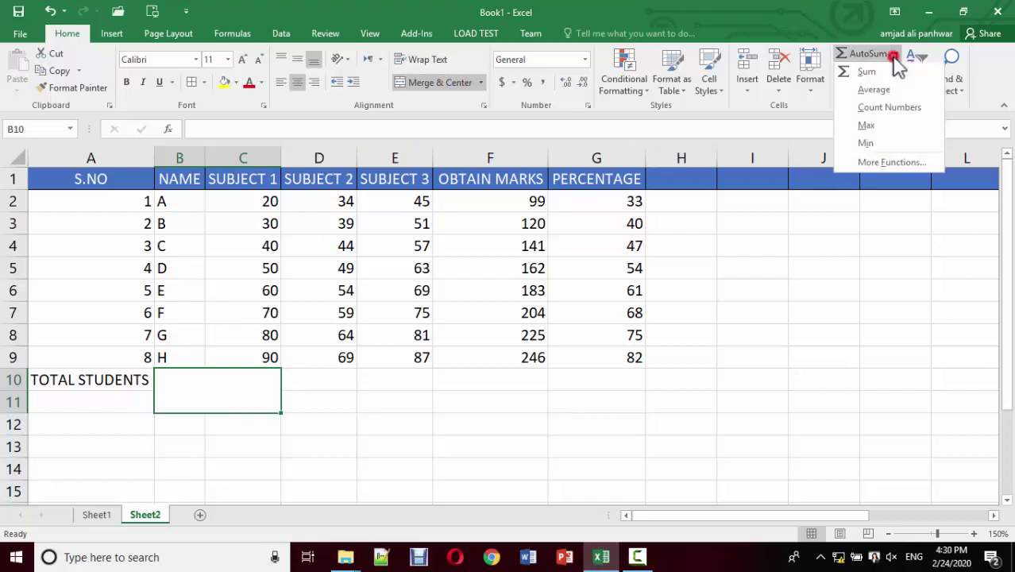
left_click(875, 111)
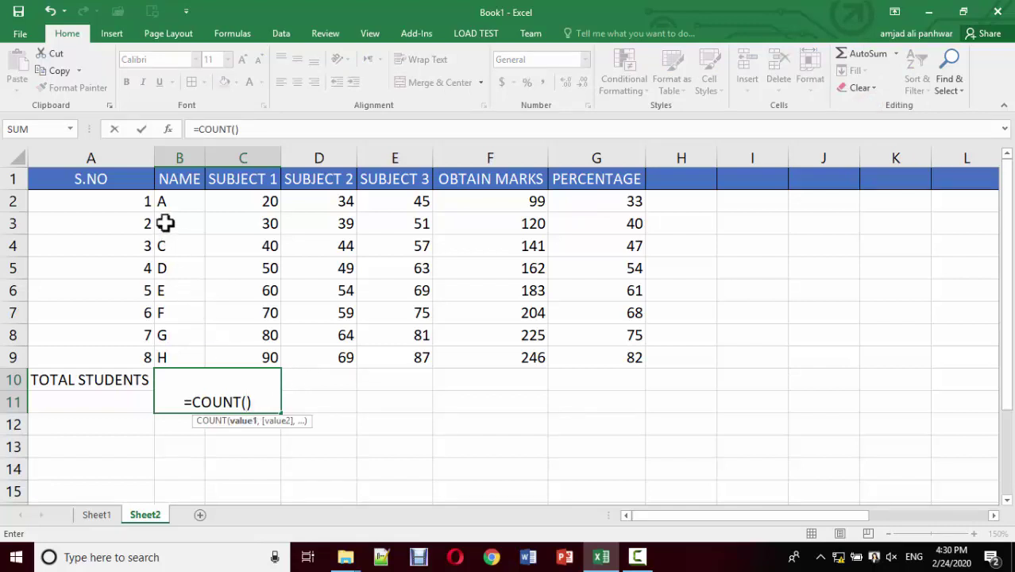
left_click_drag(168, 200, 171, 347)
key("Return")
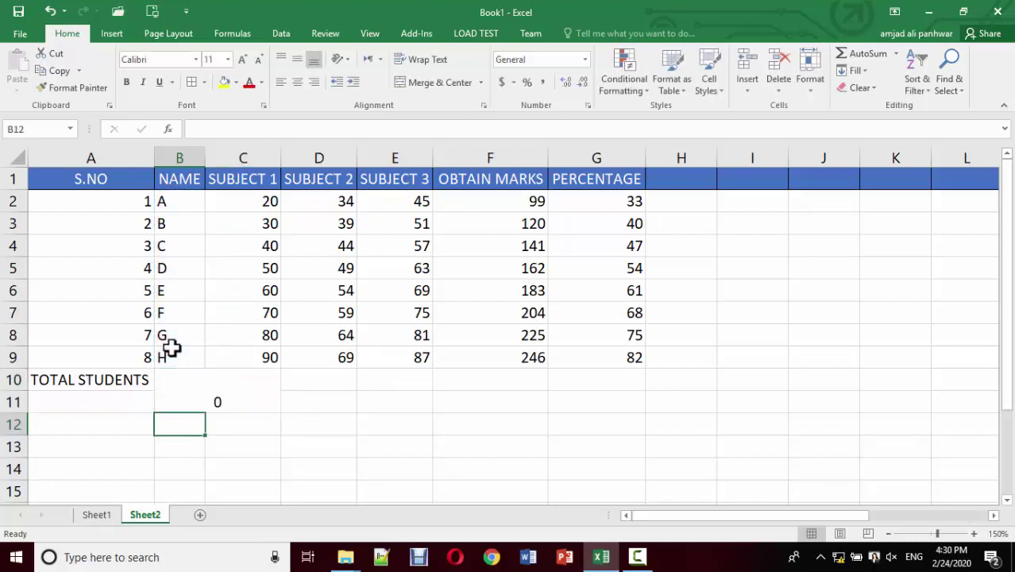
Rewrite the merged cell as =COUNT(A2:A9) so it shows 8 students
left_click(208, 389)
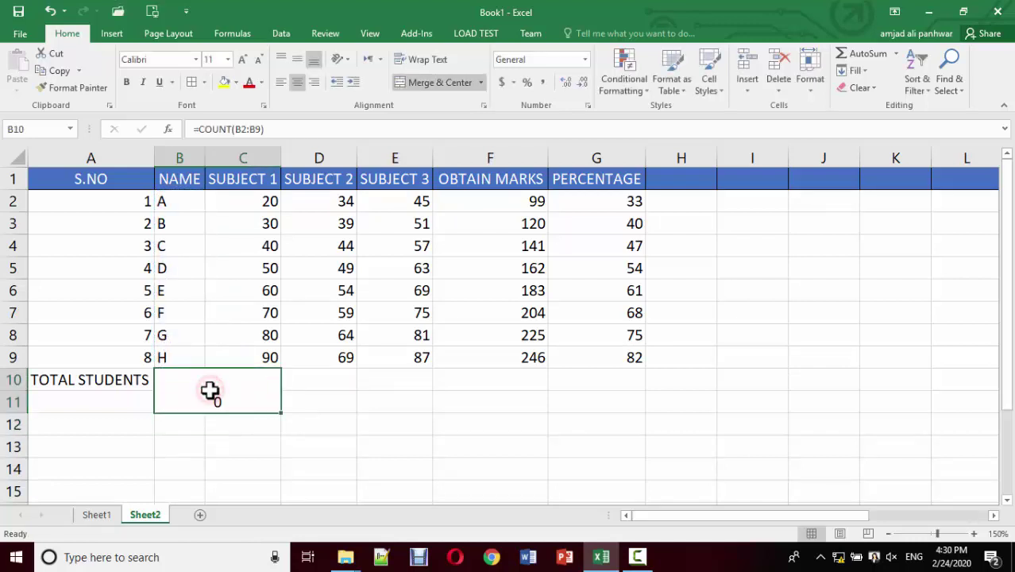
double_click(208, 389)
type("=")
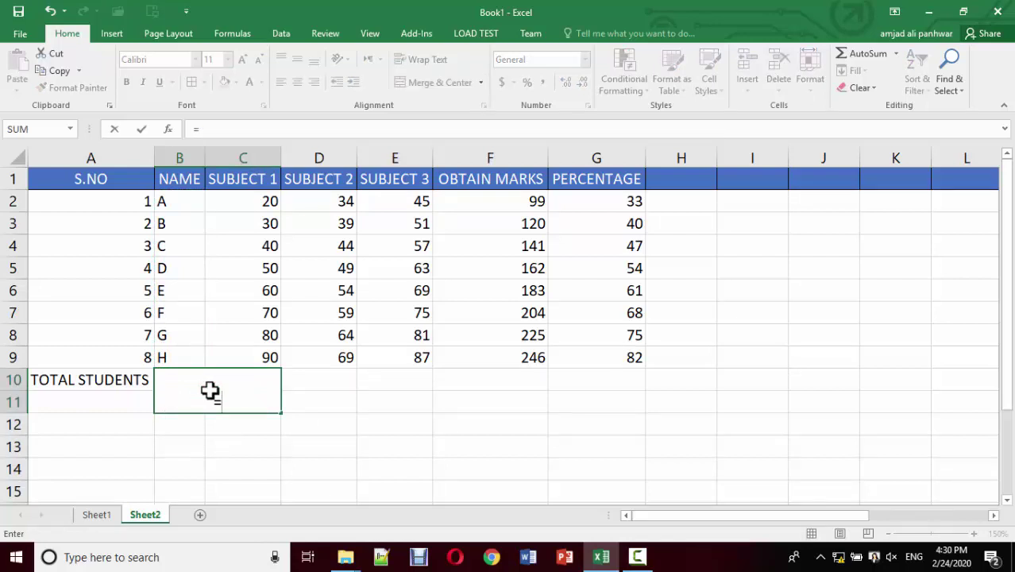
type("COUNT(")
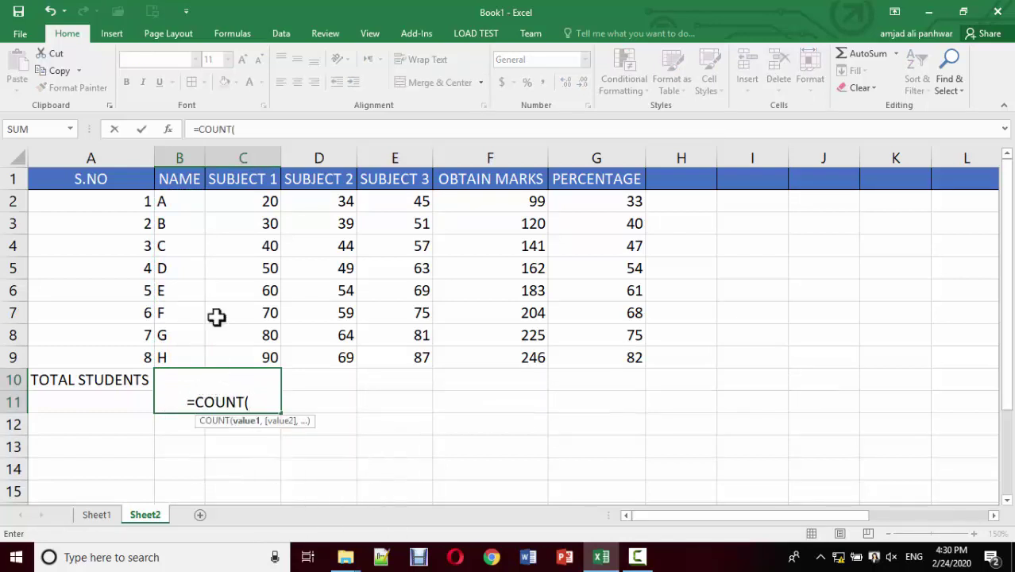
left_click(183, 198)
left_click_drag(182, 196, 184, 349)
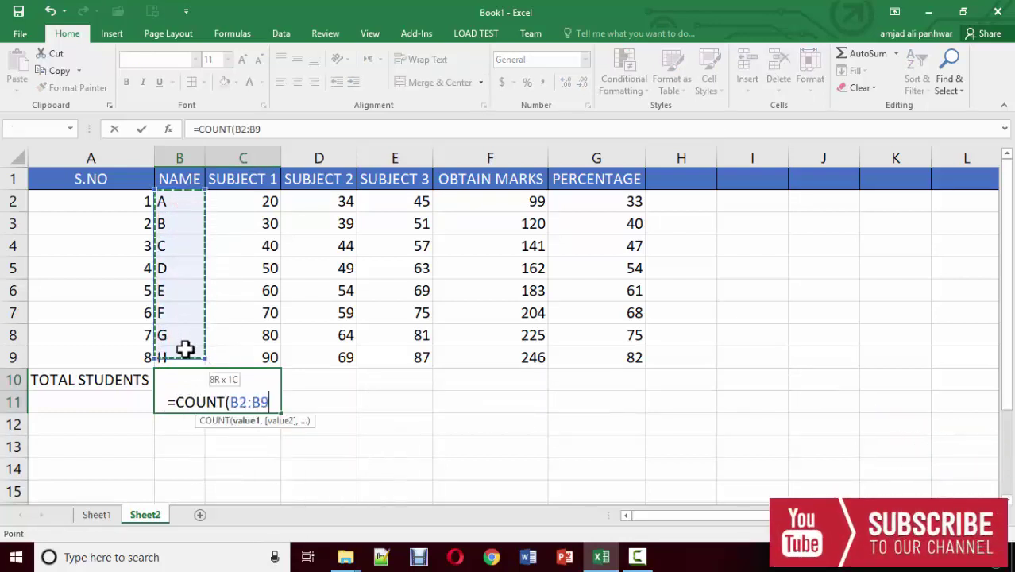
left_click_drag(127, 205, 150, 355)
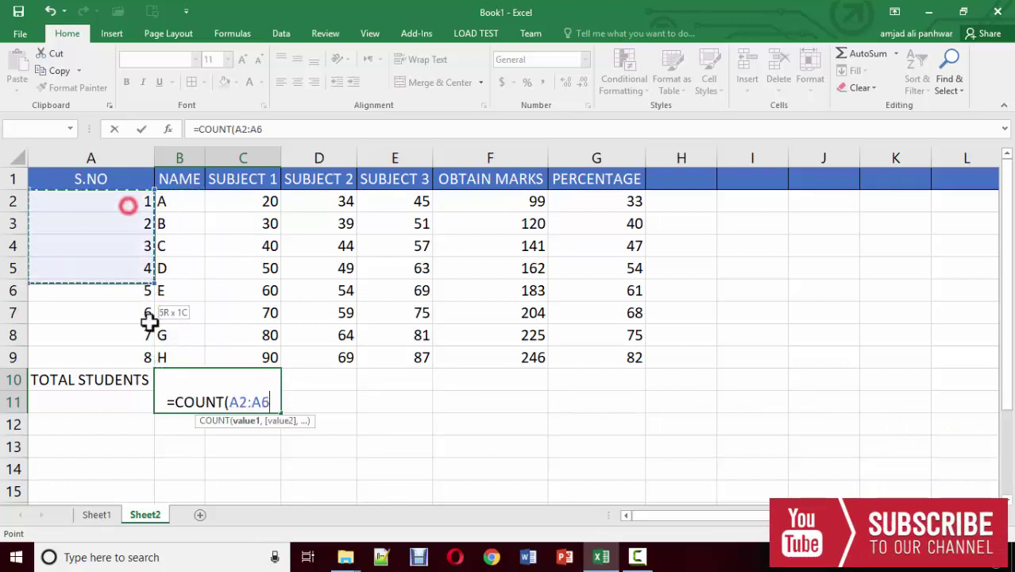
type(")")
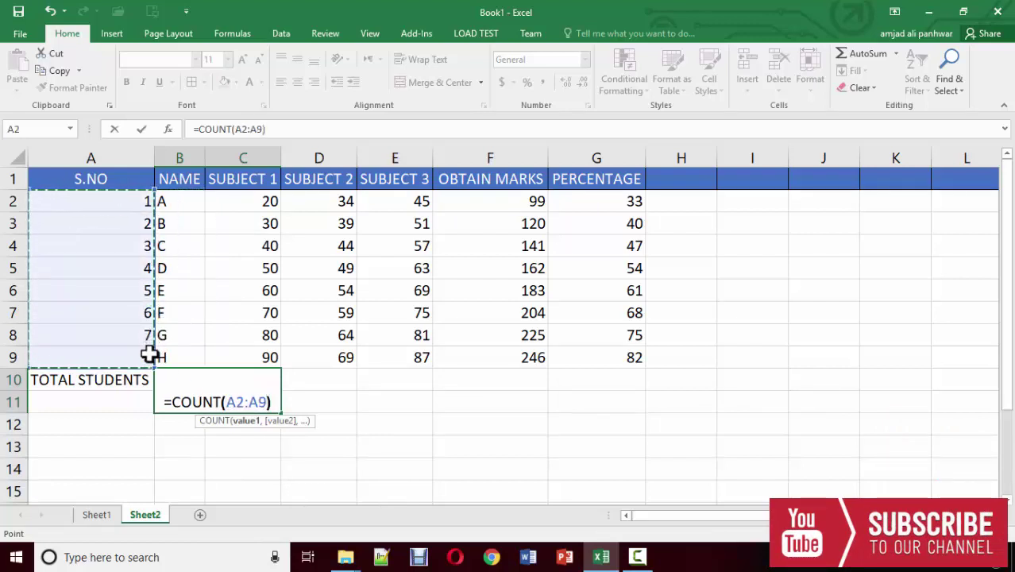
key("Return")
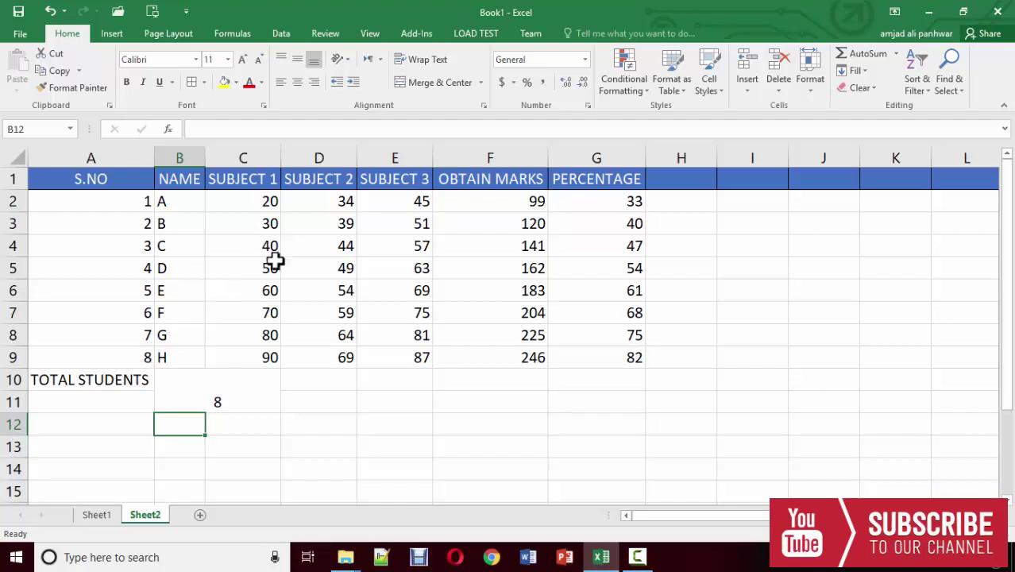
Enter the label MAX PERCENTAGE in cell F10
left_click_drag(617, 195, 624, 355)
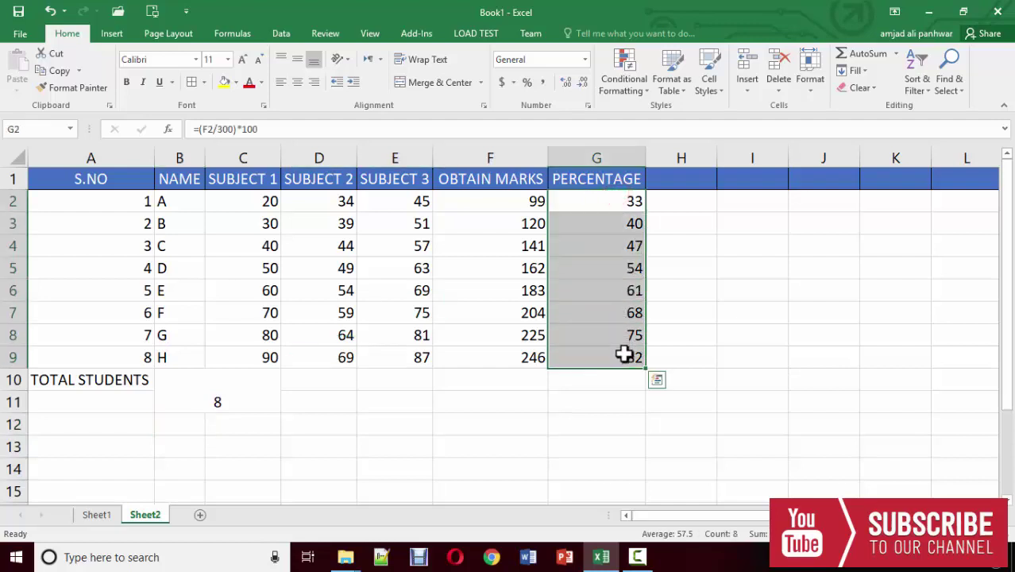
left_click(511, 381)
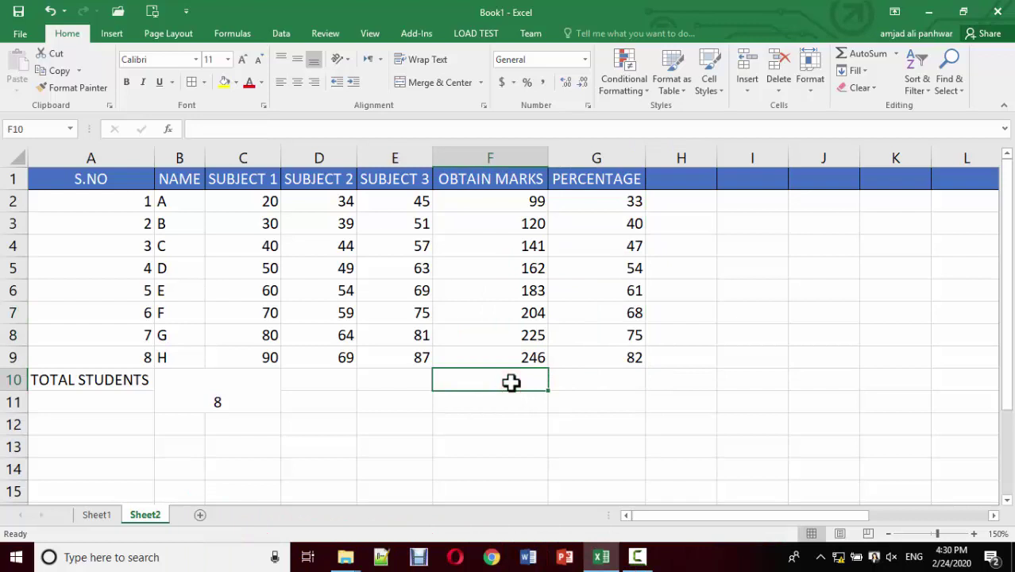
type("MAX PE")
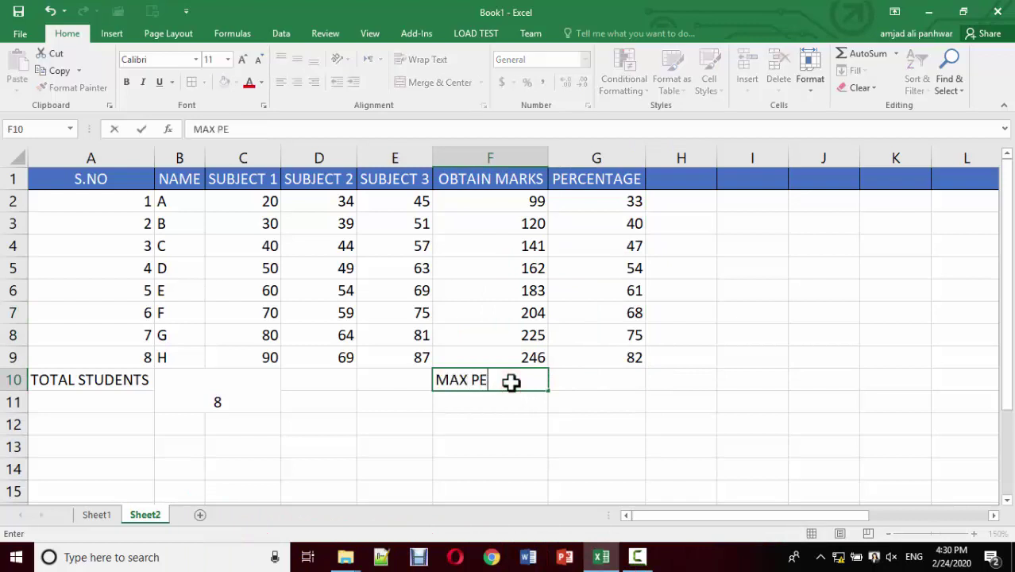
type("RCENTAGE")
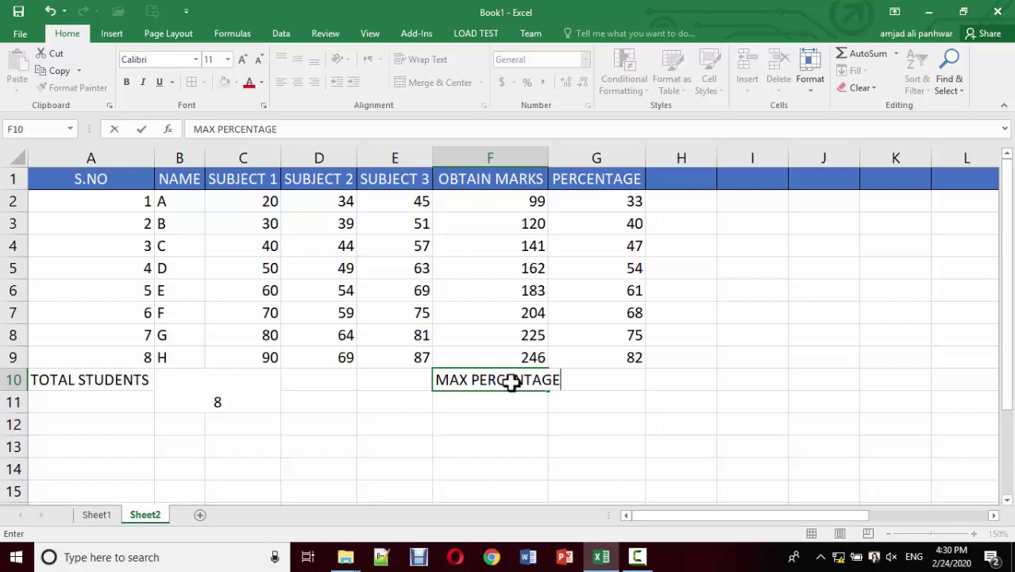
key("Return")
left_click(511, 382)
key("Right")
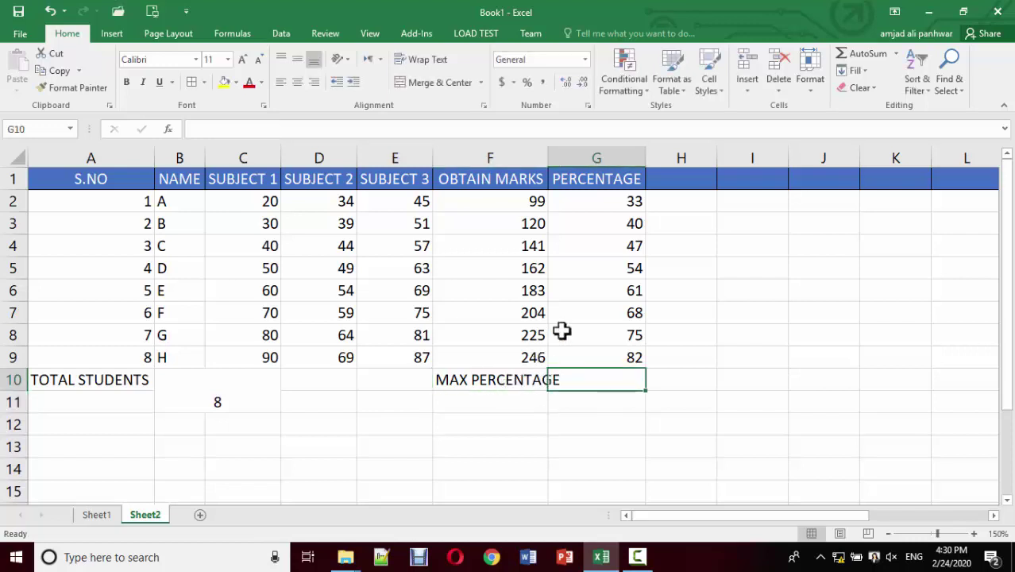
Widen column F for the label and enter =MAX(G2:G9) in G10, showing 82
double_click(547, 158)
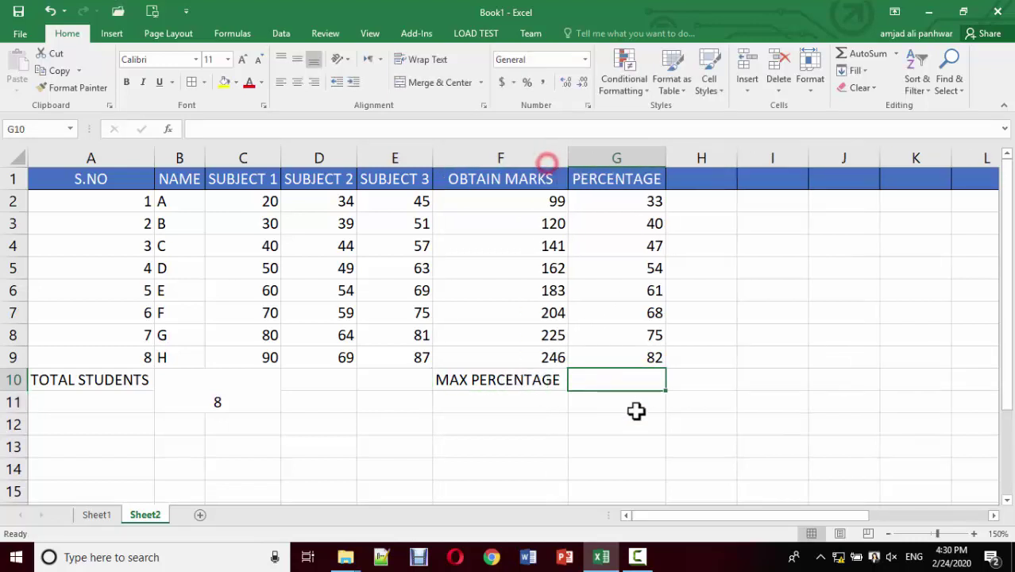
type("=MA")
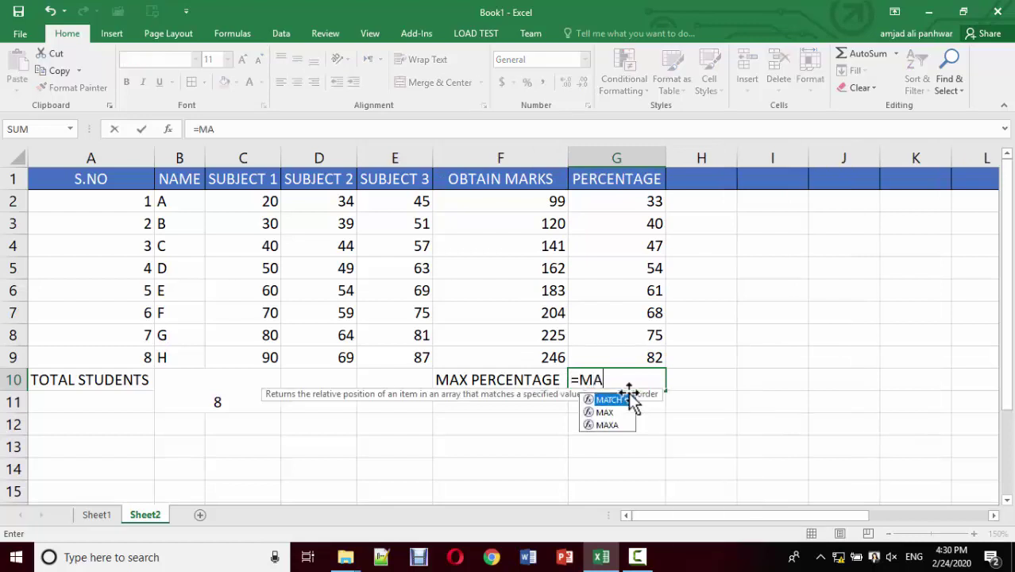
type("X")
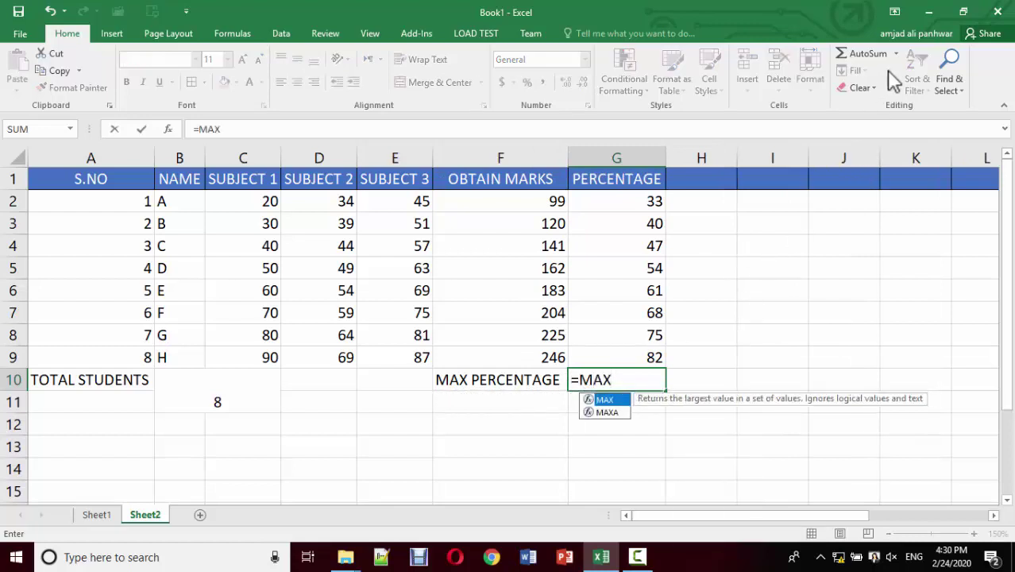
left_click(893, 53)
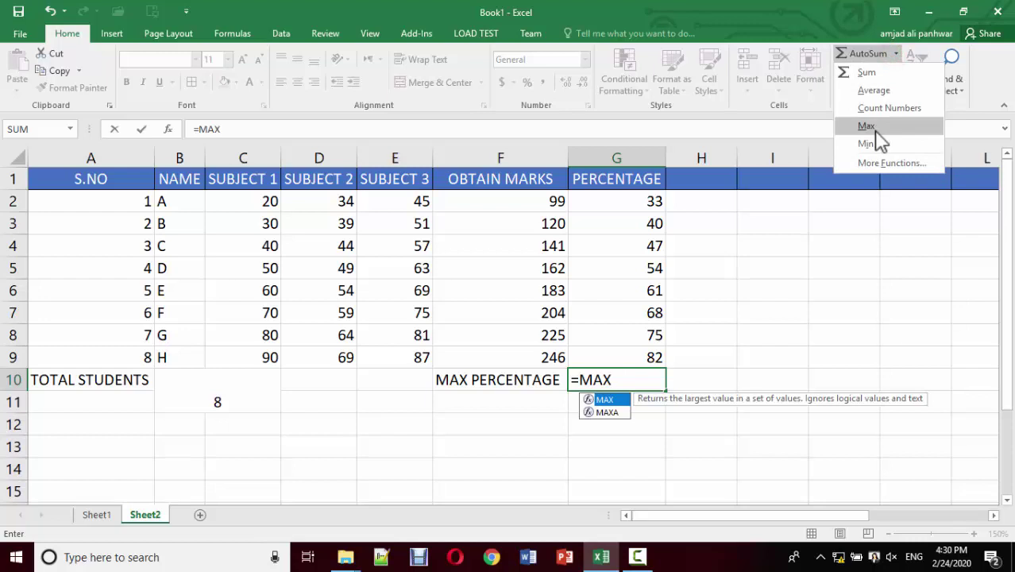
left_click(623, 379)
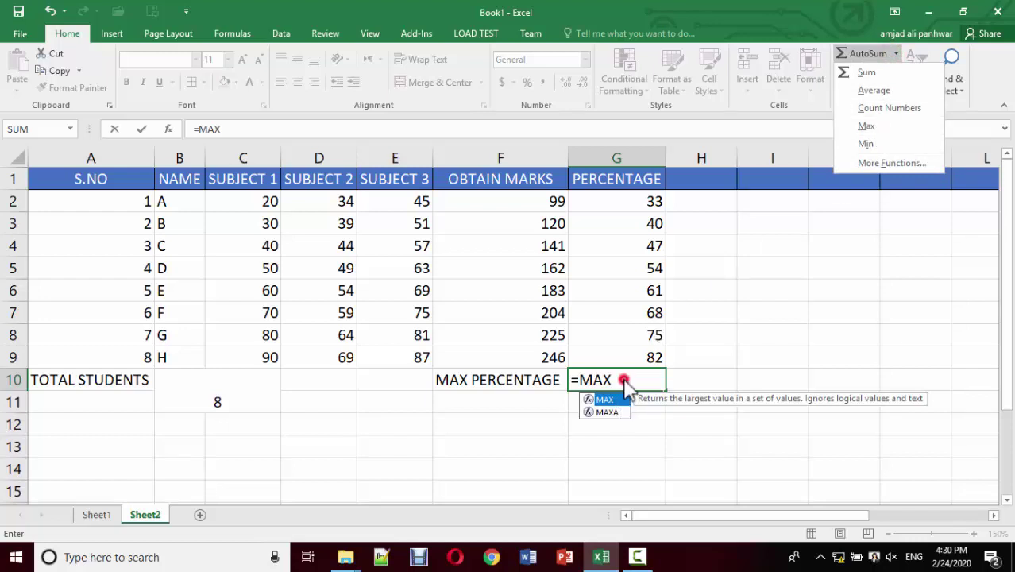
key("BackSpace")
key("BackSpace")
key("BackSpace")
key("BackSpace")
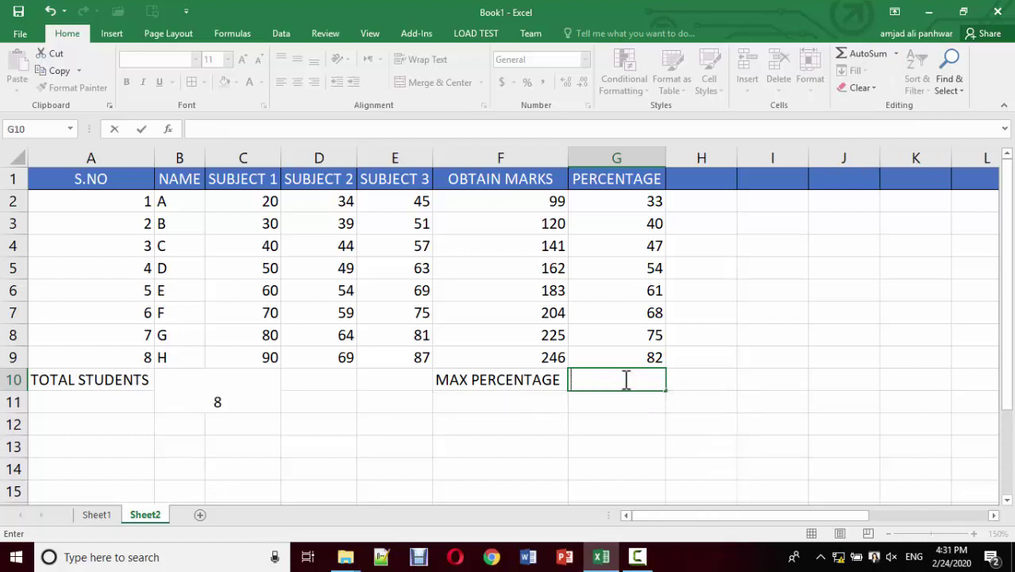
type("=")
type("MAX")
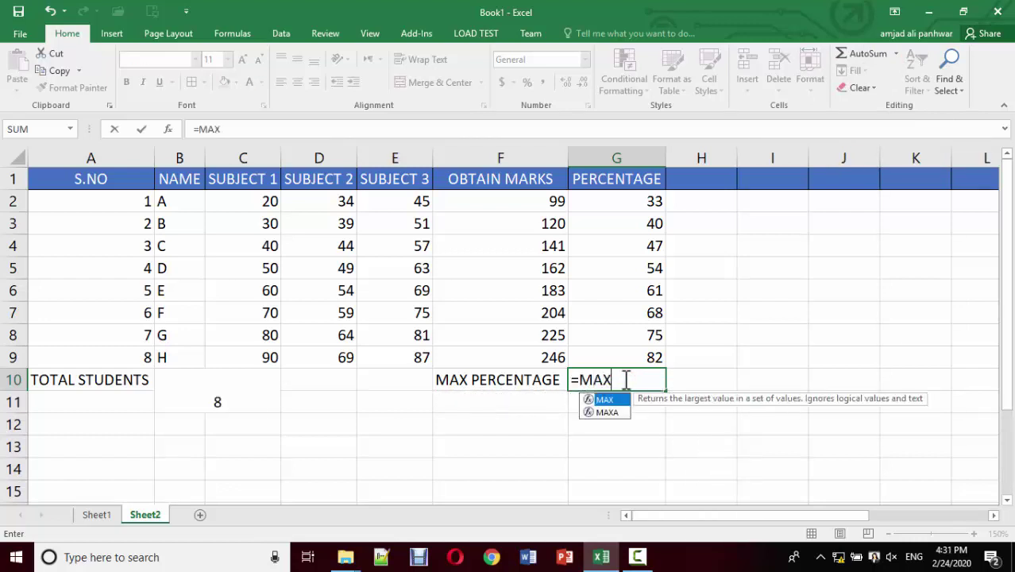
type("(")
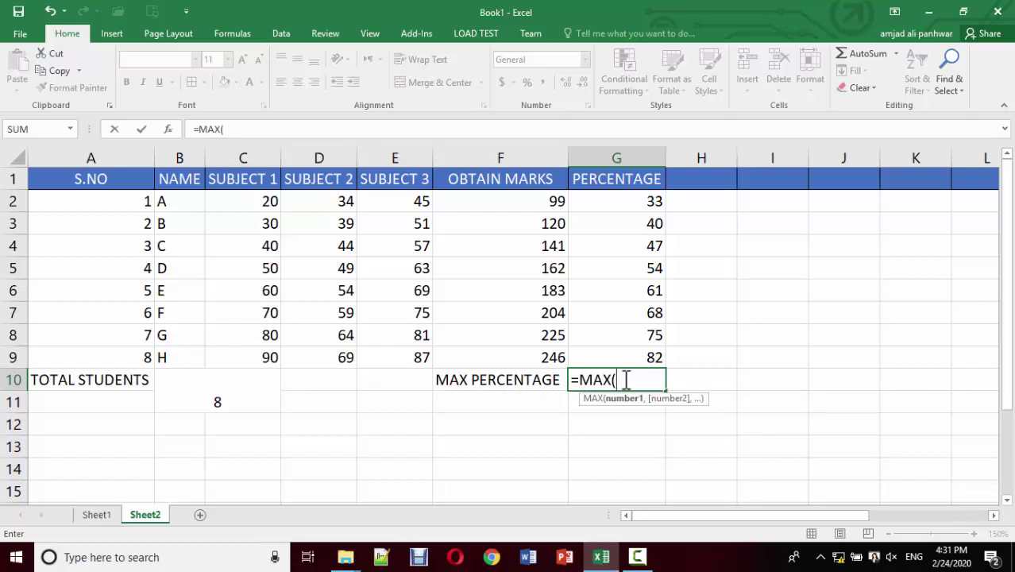
left_click_drag(634, 195, 637, 336)
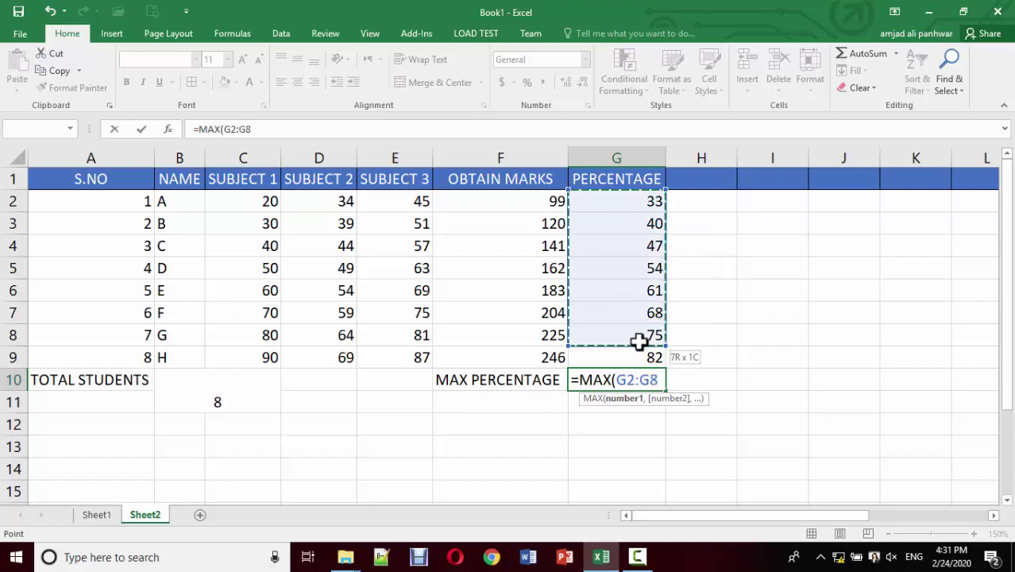
left_click_drag(638, 336, 639, 349)
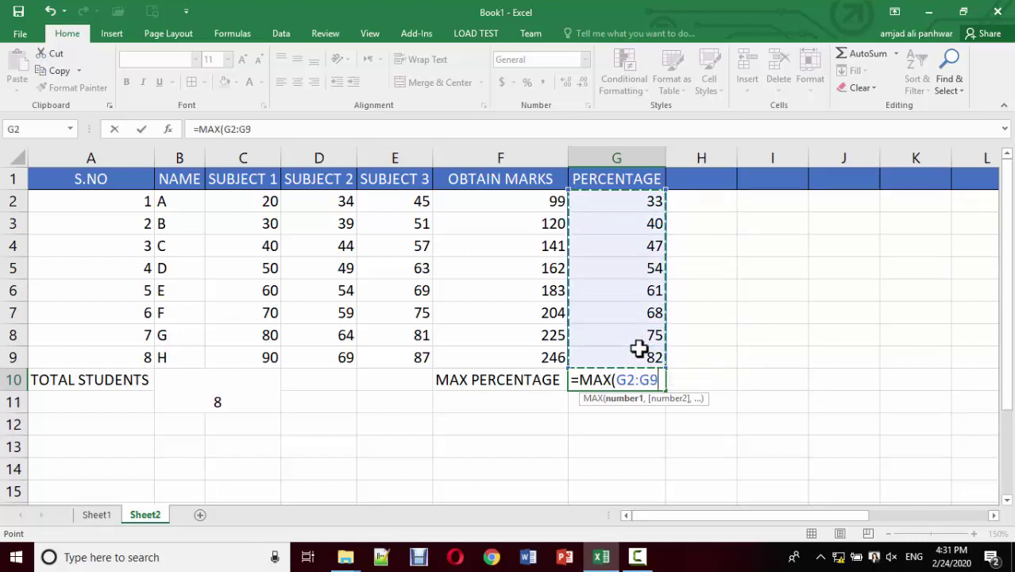
type(")")
key("Return")
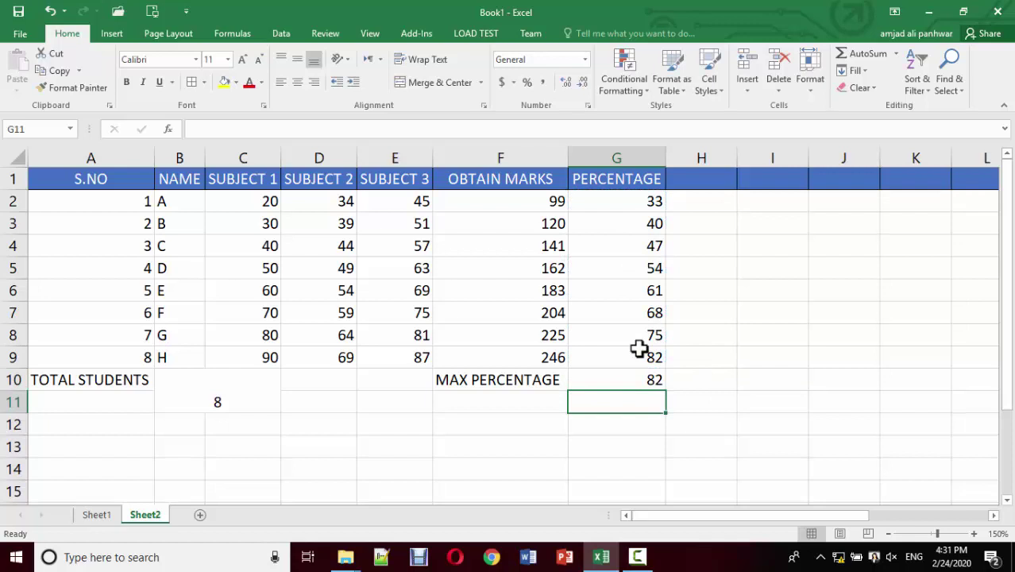
left_click(650, 379)
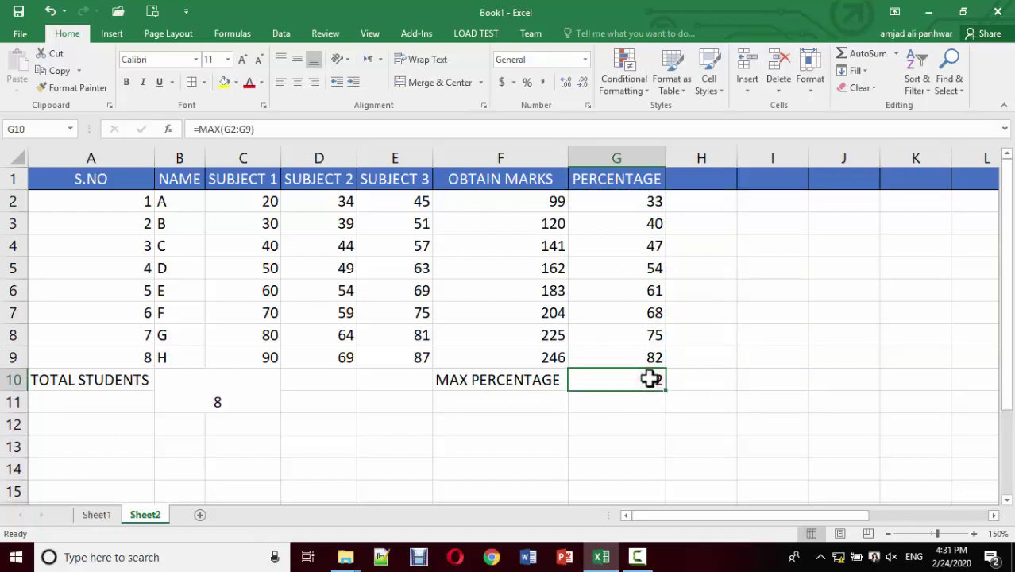
Label F11 as MIN and enter =MIN(G2:G9) in G11, giving 33
left_click(503, 401)
type("MIN")
key("Return")
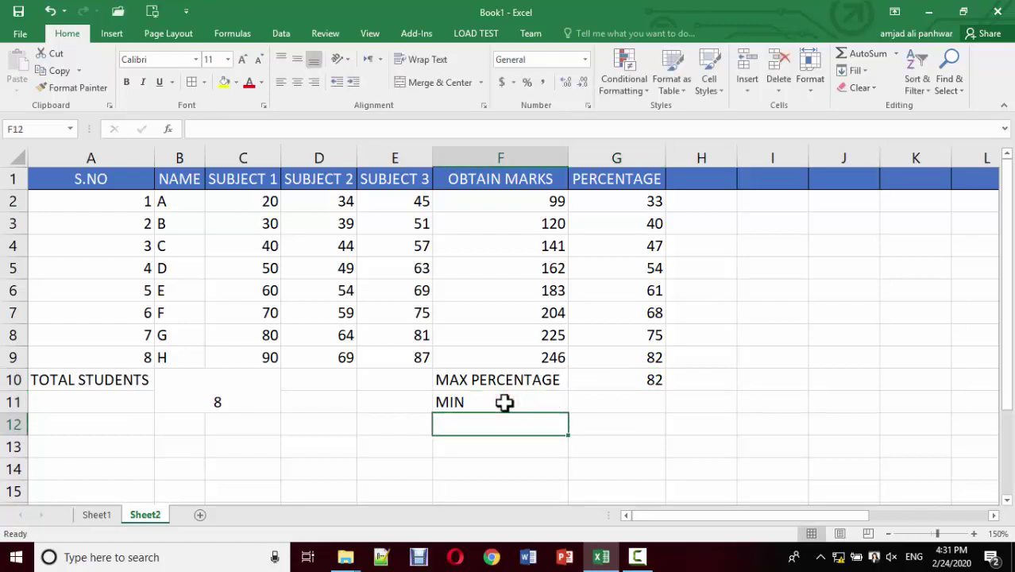
key("Up")
key("Right")
type("=")
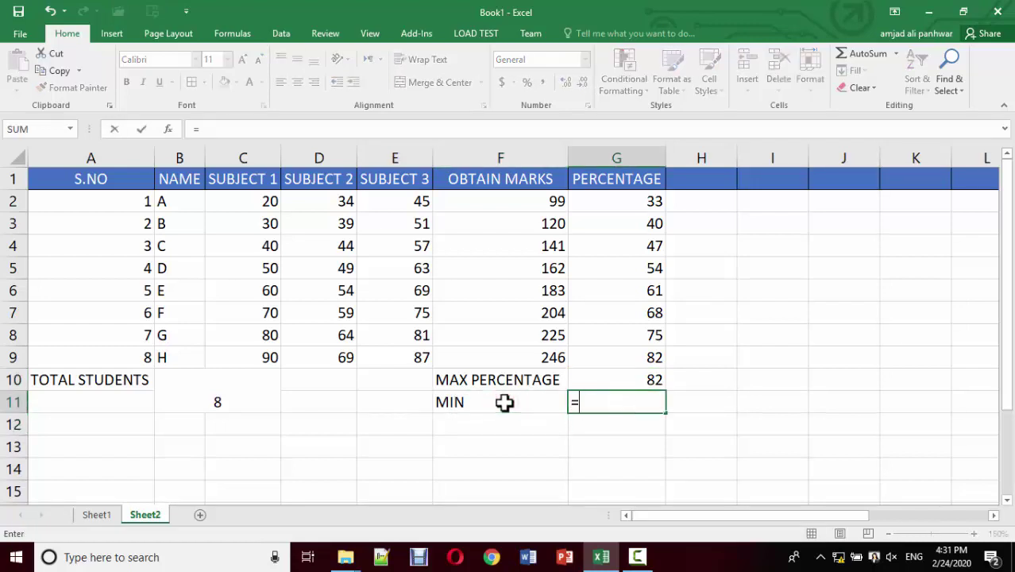
type("MIN(")
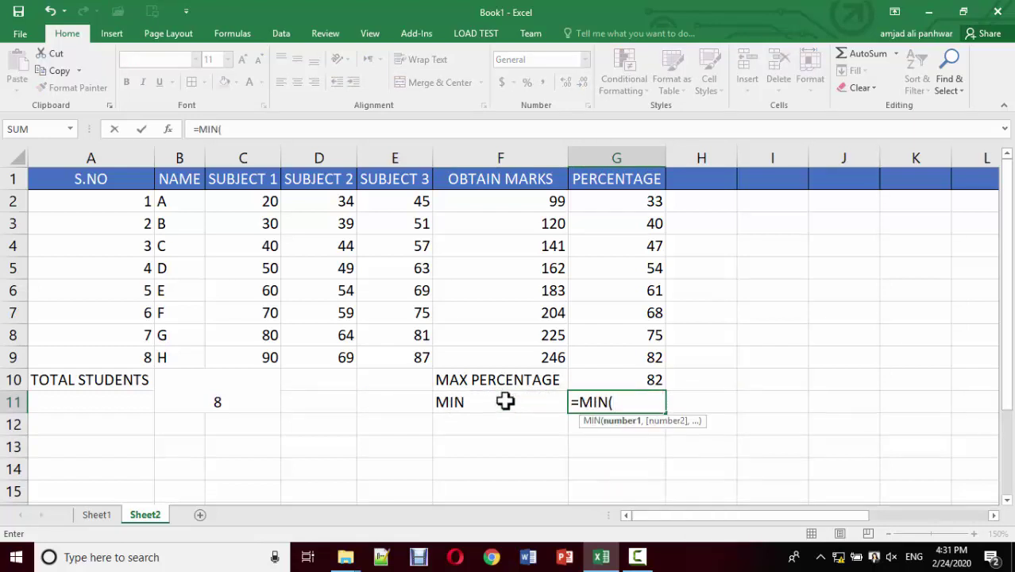
left_click_drag(618, 201, 620, 359)
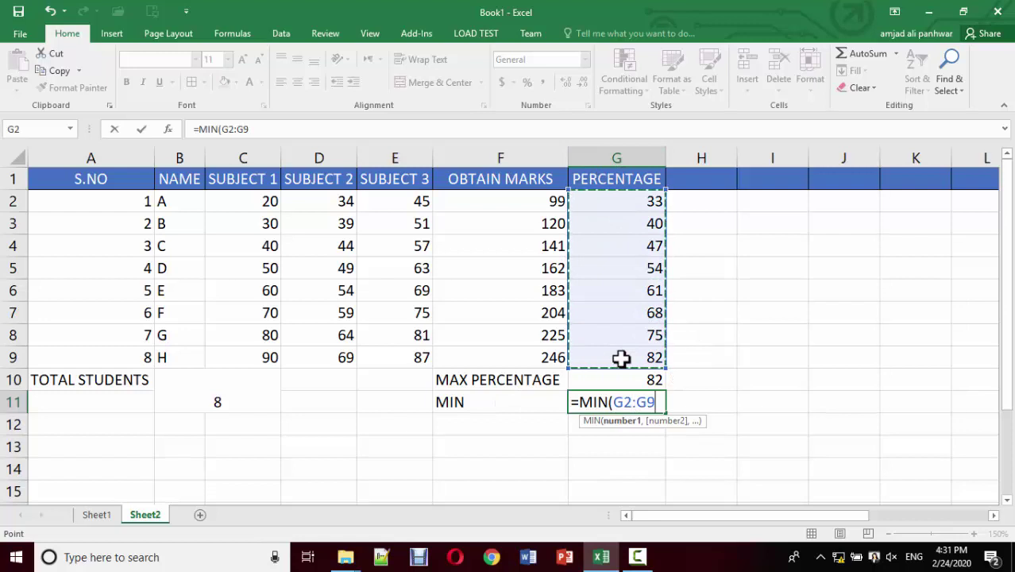
type(")")
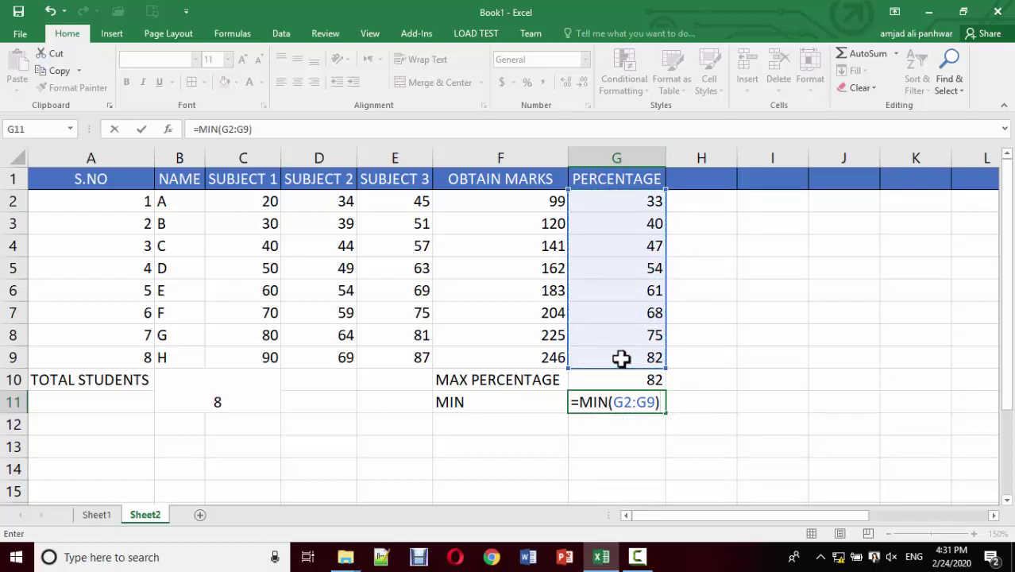
key("Return")
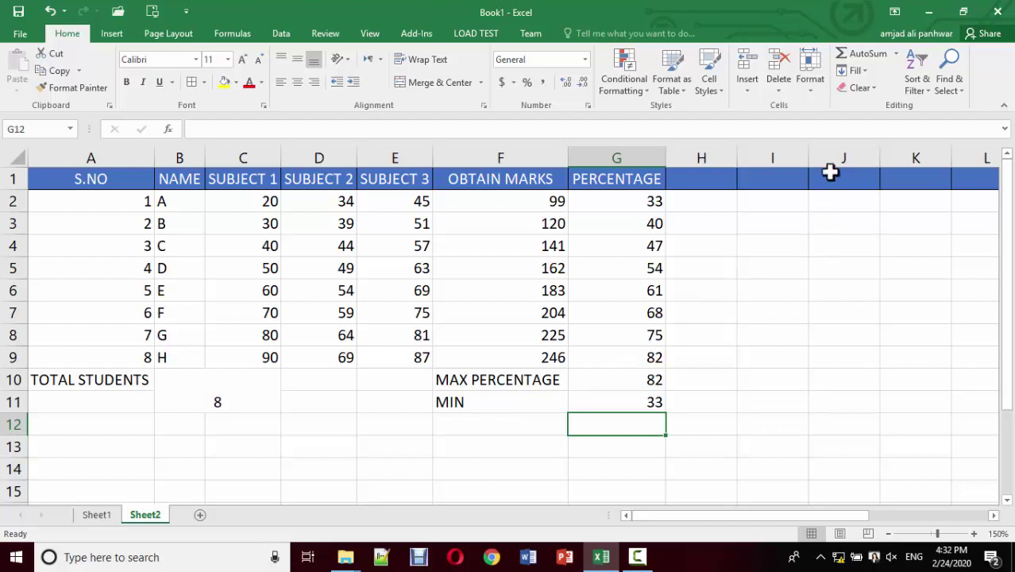
After a look at the AutoSum function list, type the AVERAGE label into F13
left_click(893, 54)
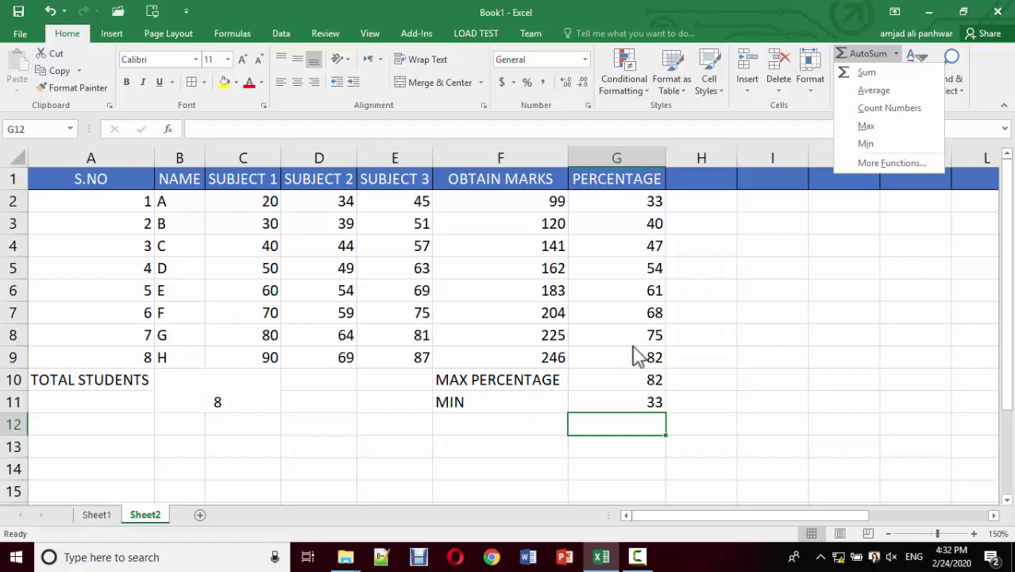
left_click(510, 431)
left_click(510, 424)
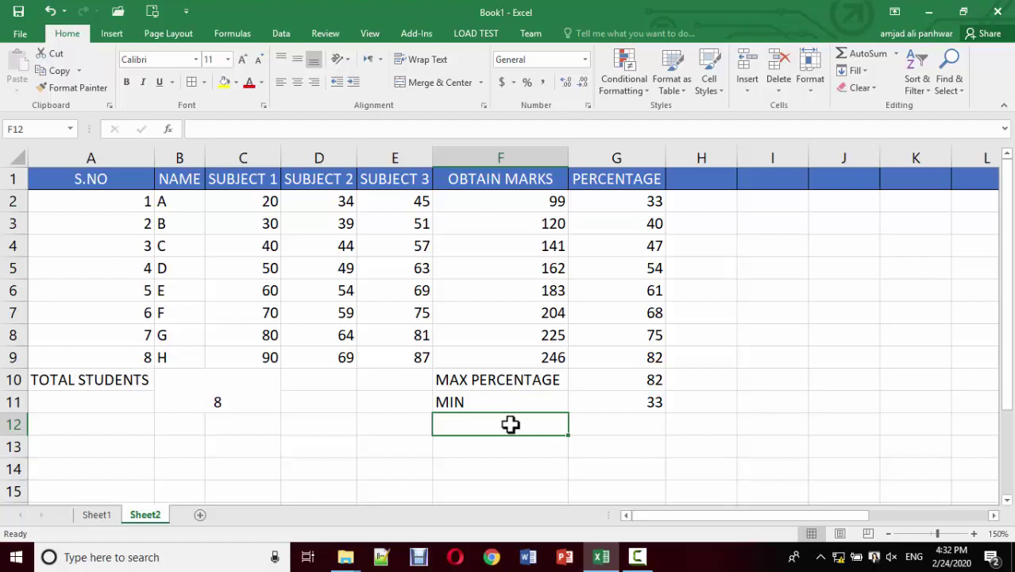
key("Down")
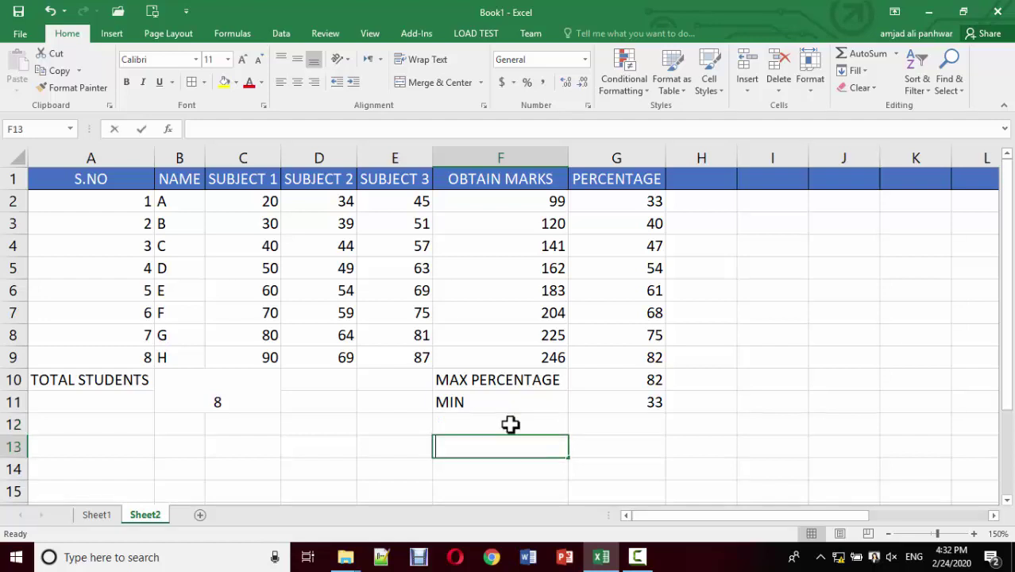
type("AVERA")
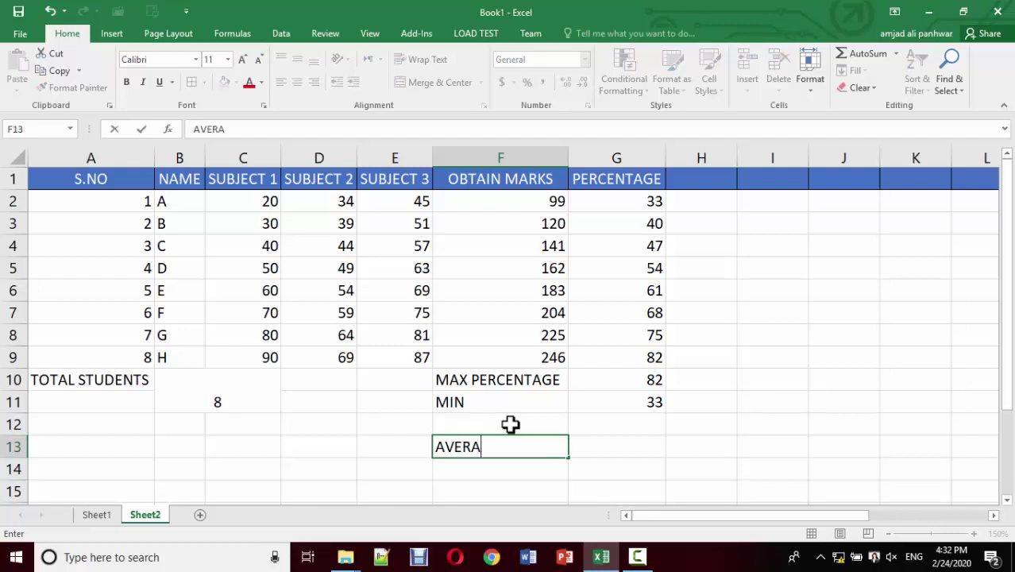
type("GE")
key("Return")
Merge G13 and G14 into one cell beside the AVERAGE label
key("Up")
key("Right")
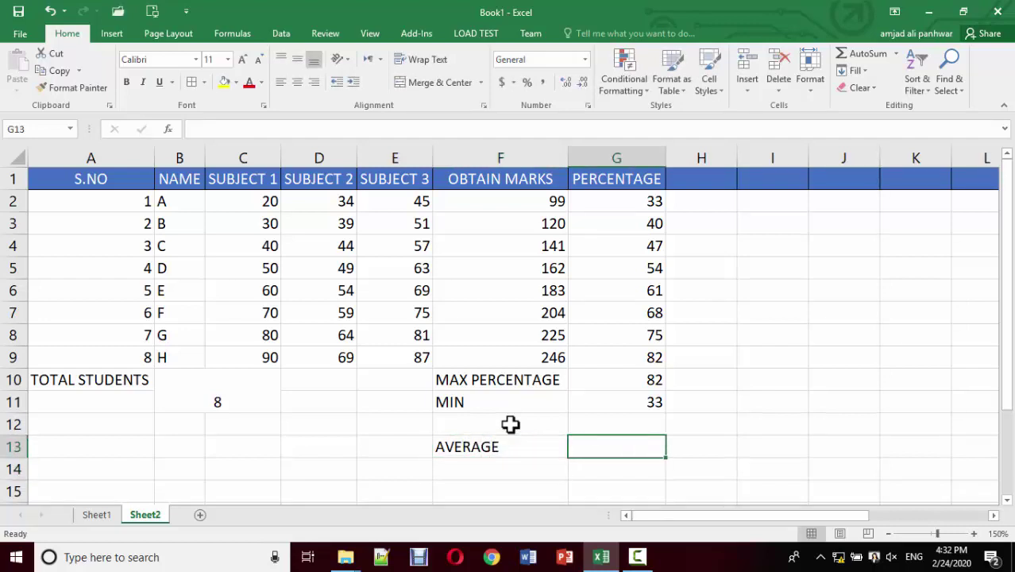
key("shift+Down")
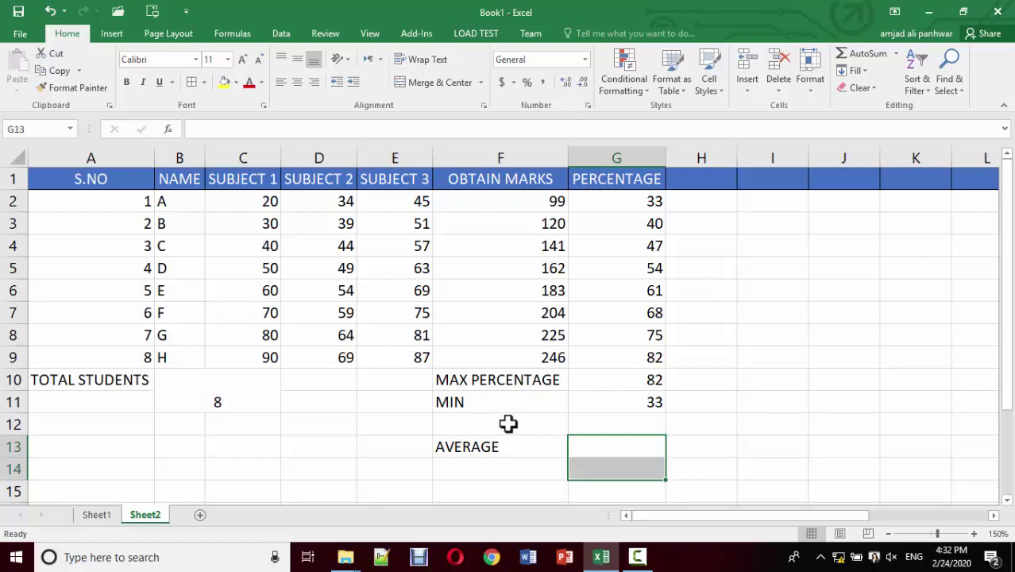
left_click(445, 82)
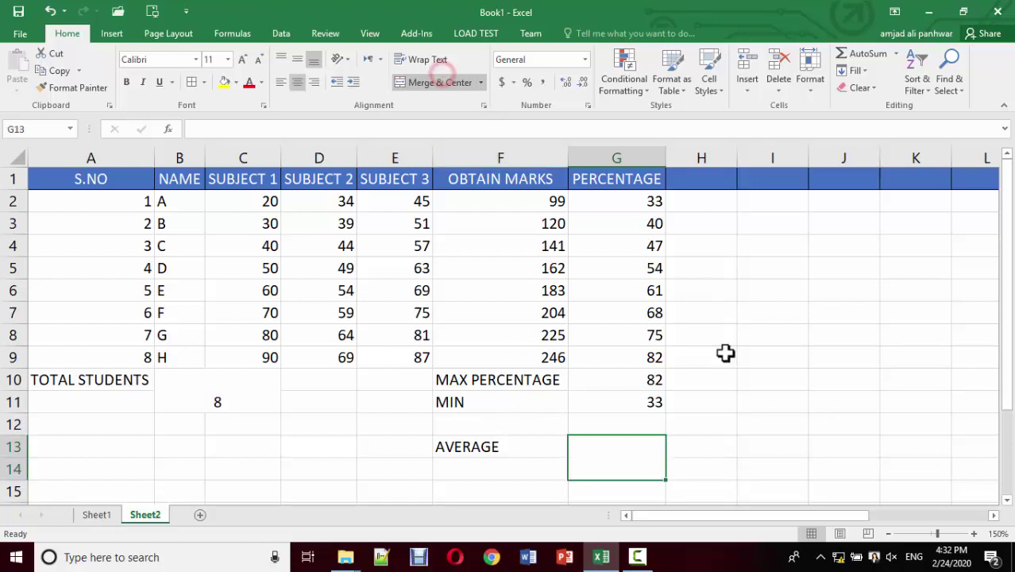
left_click(693, 428)
left_click(795, 336)
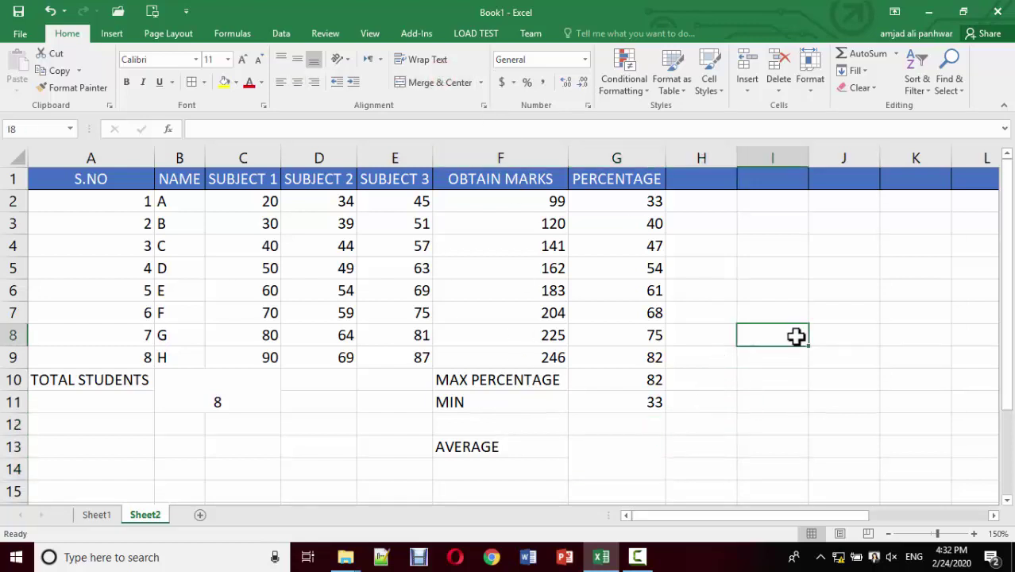
Type trial 2s into J8 and K8, then return toward I8
type("2")
key("BackSpace")
key("Tab")
type("2")
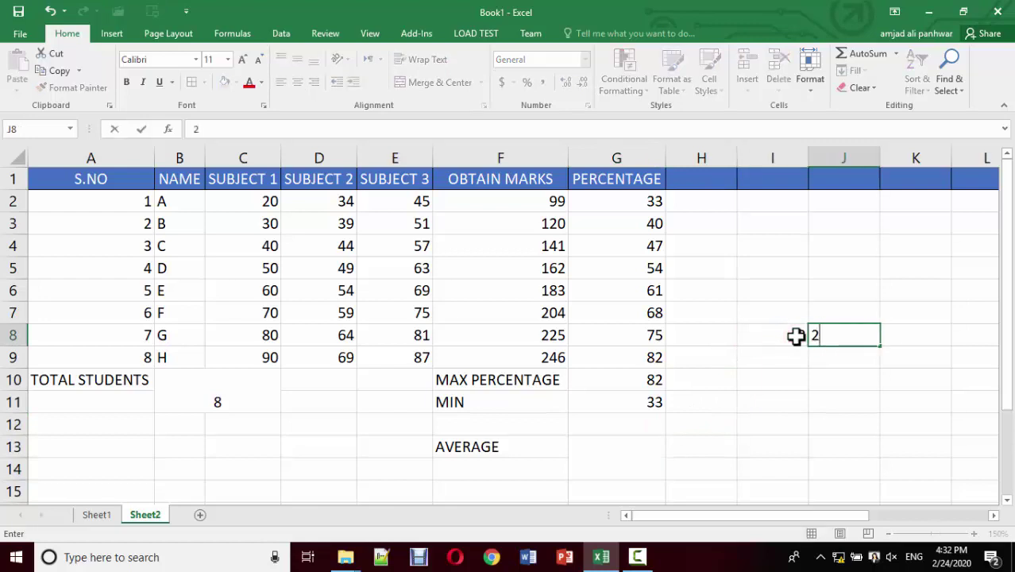
key("Tab")
type("2")
key("Left")
key("Left")
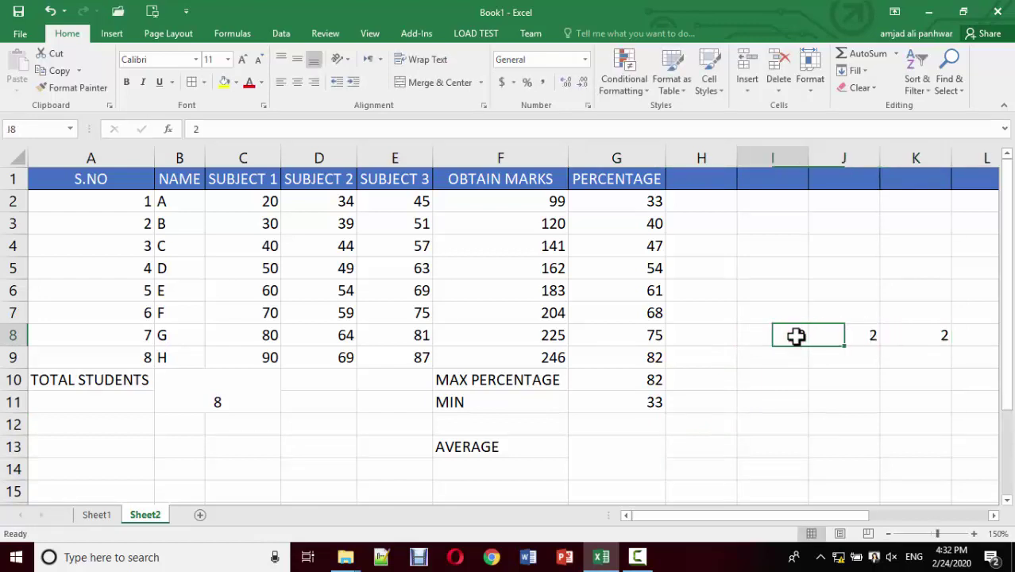
Enter 4, 5, 6 and 7 into I8 through L8 and select them
type("4")
key("Tab")
type("5")
key("Tab")
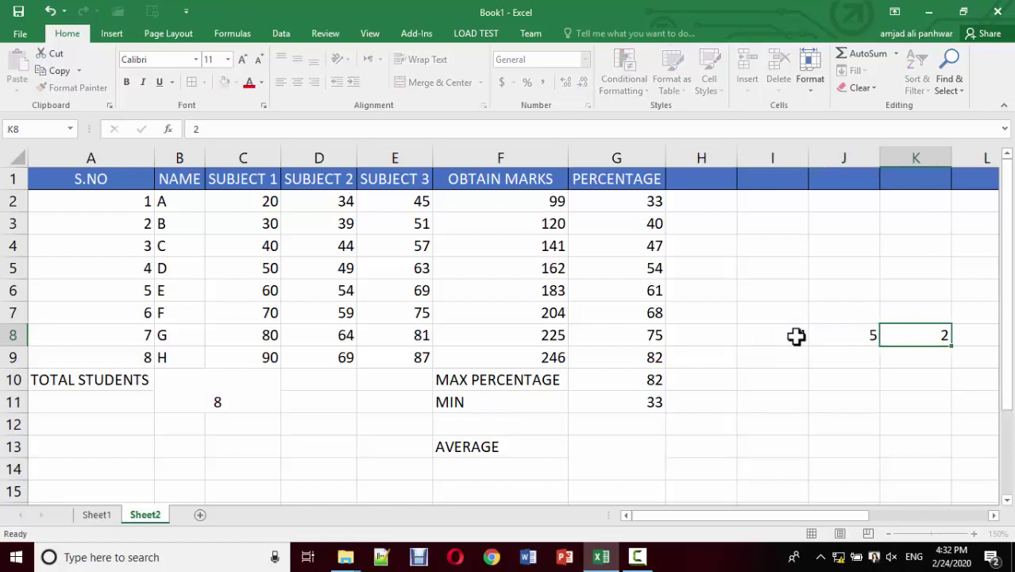
type("6")
key("Tab")
type("6")
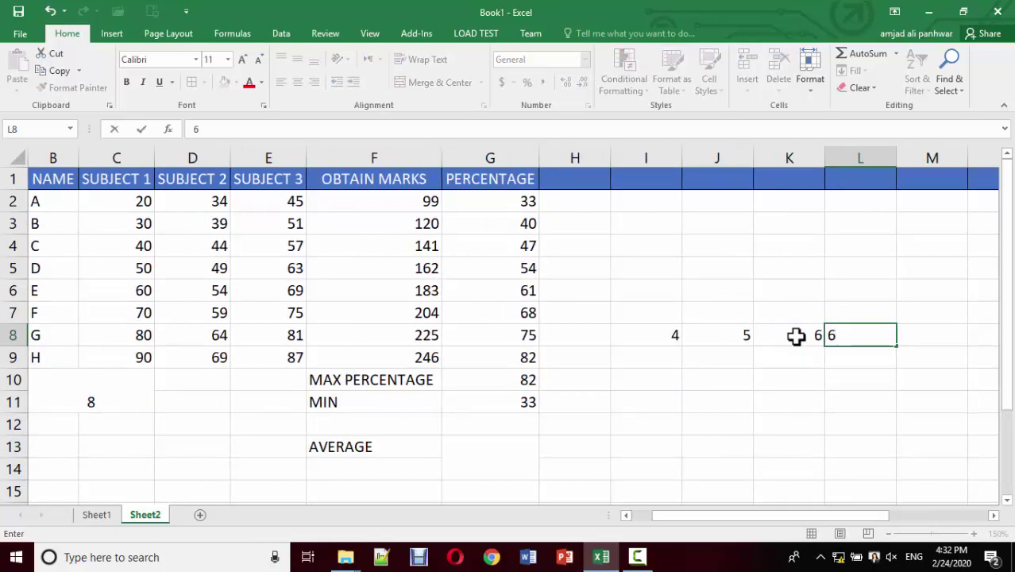
key("BackSpace")
type("7")
key("Down")
key("Down")
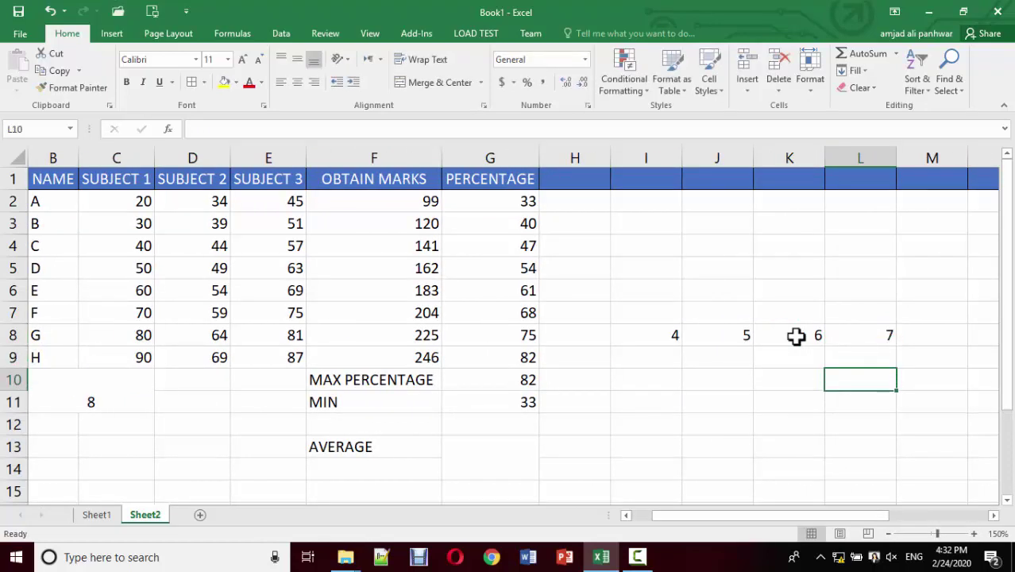
left_click_drag(643, 331, 868, 327)
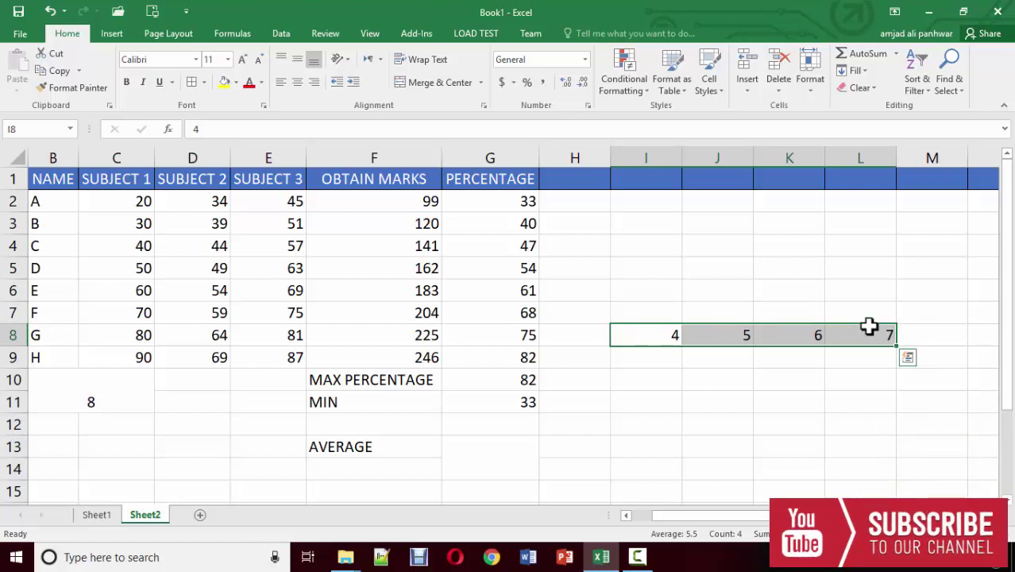
Type the label SUM OF ALL NUMBERS into H13
left_click(564, 443)
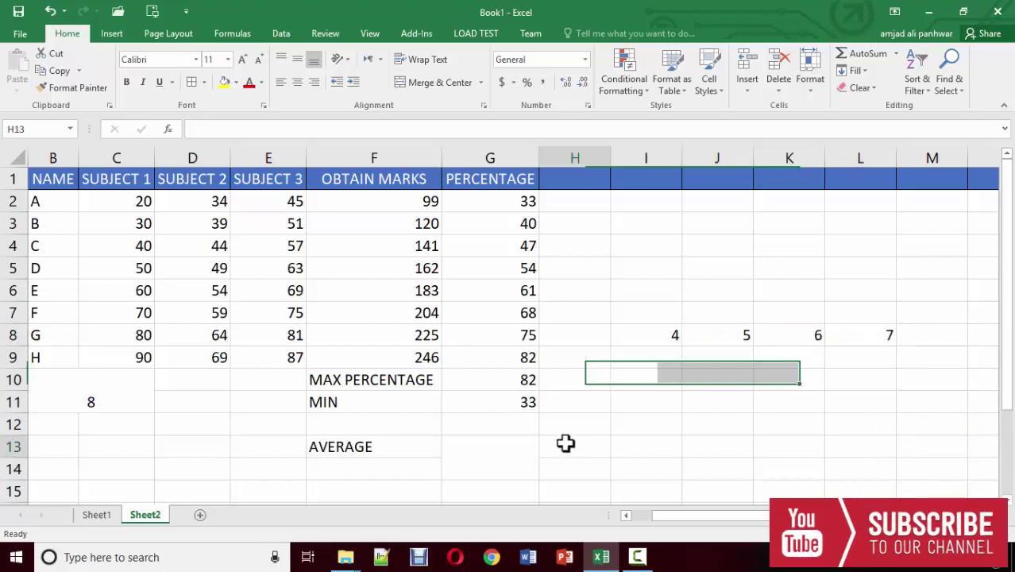
type("SUM OF")
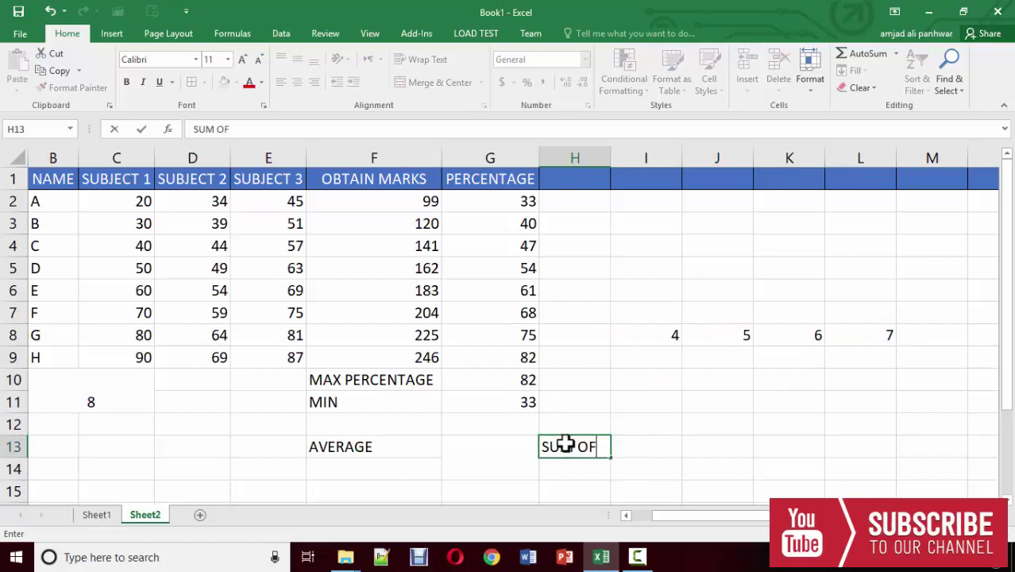
type("F")
key("BackSpace")
type("ALL ")
type("NUMBERS")
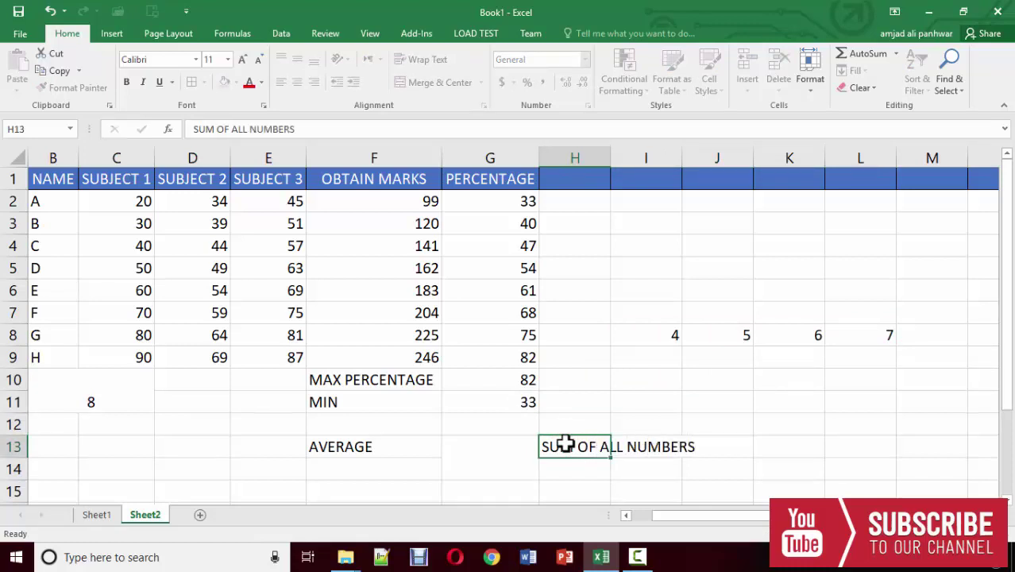
key("Return")
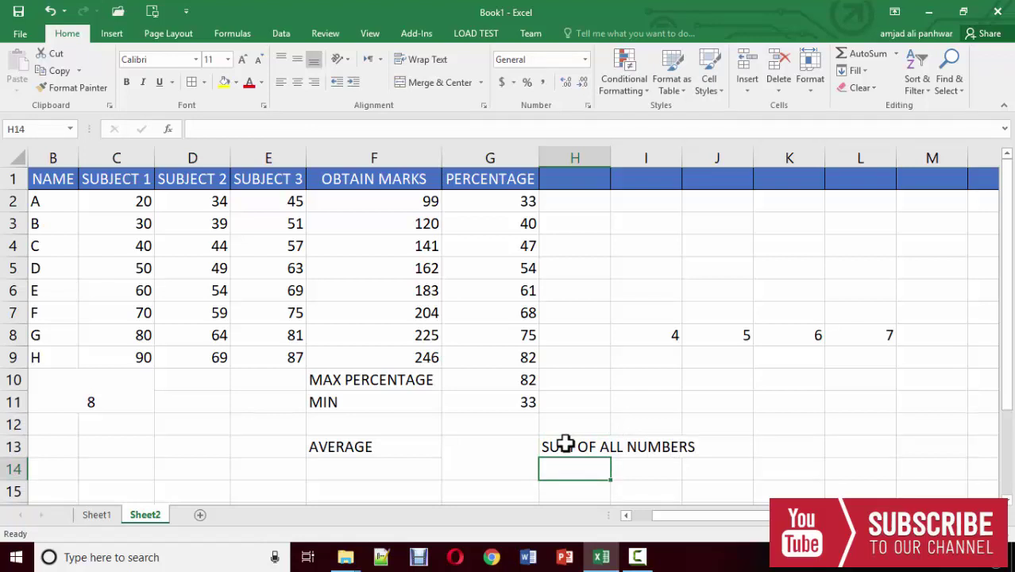
Type the label COUNT OF ALL NUMBERS into H14
type("AL LUM")
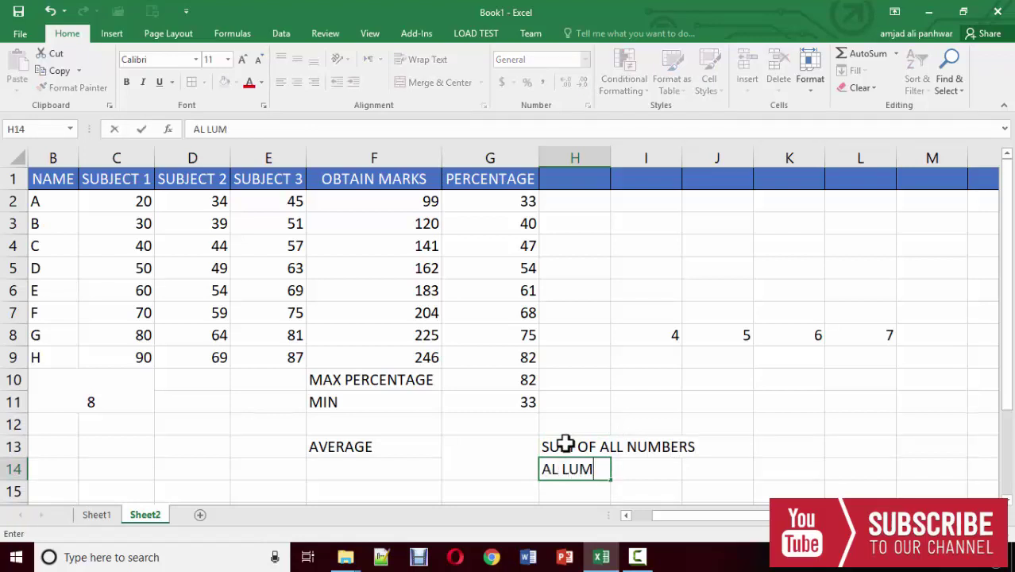
key("BackSpace")
key("BackSpace")
key("BackSpace")
key("BackSpace")
key("BackSpace")
key("BackSpace")
type("CON")
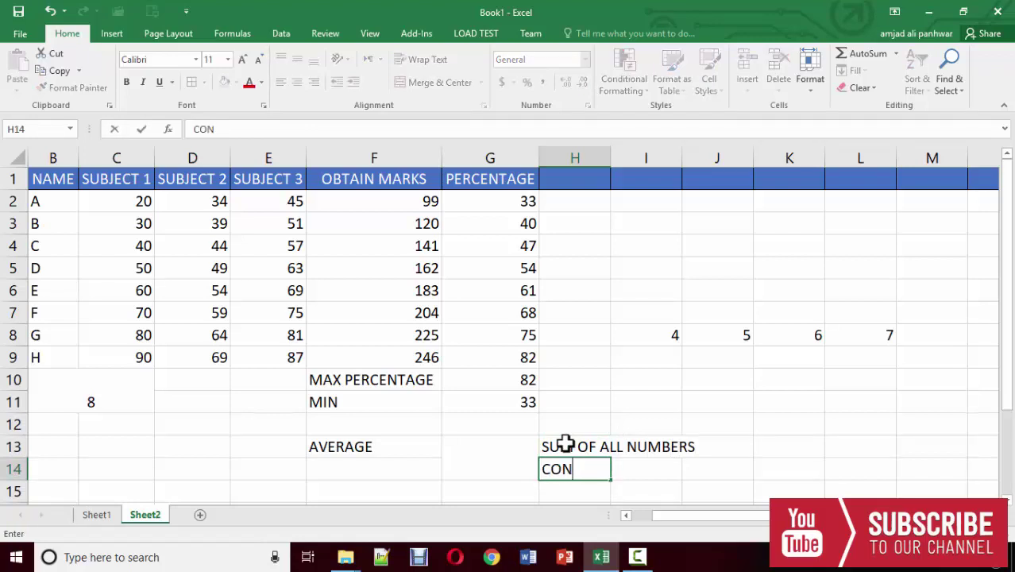
type("T")
key("BackSpace")
key("BackSpace")
type("UNT OF A")
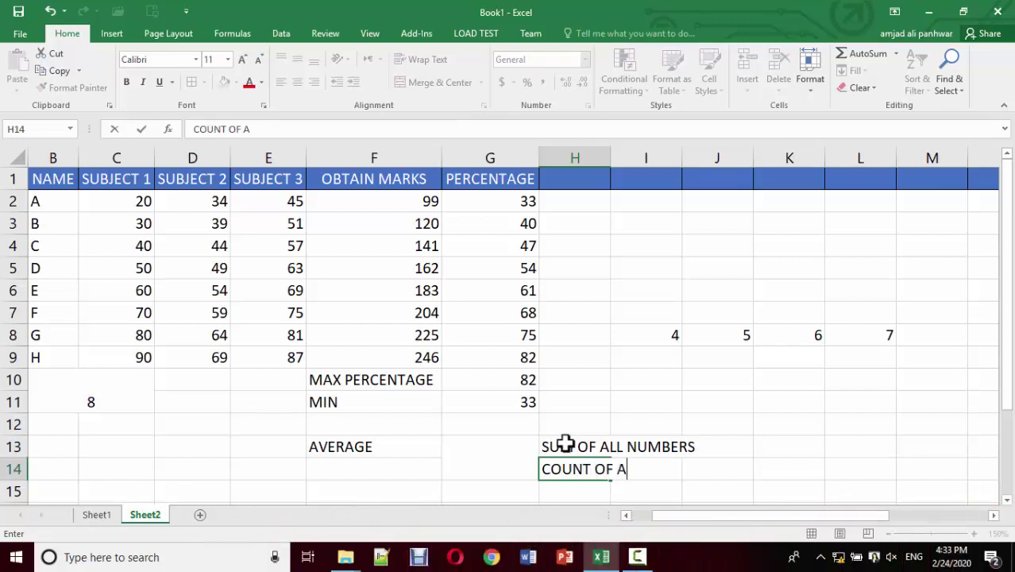
type("LL NUMBERS")
key("Return")
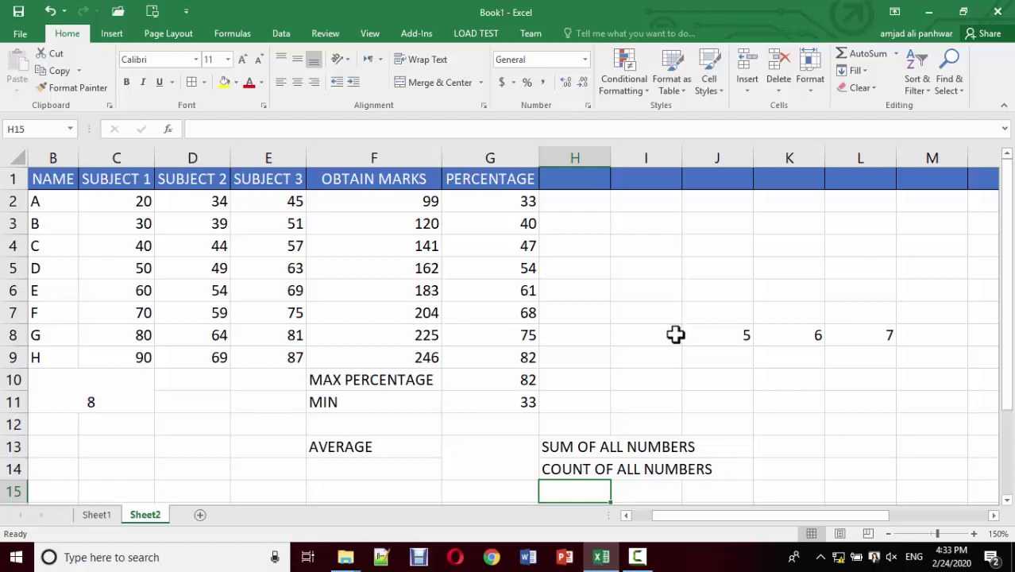
Check the values 4, 5, 6, 7 and select I8:L8 to read their total
left_click(675, 334)
left_click(734, 337)
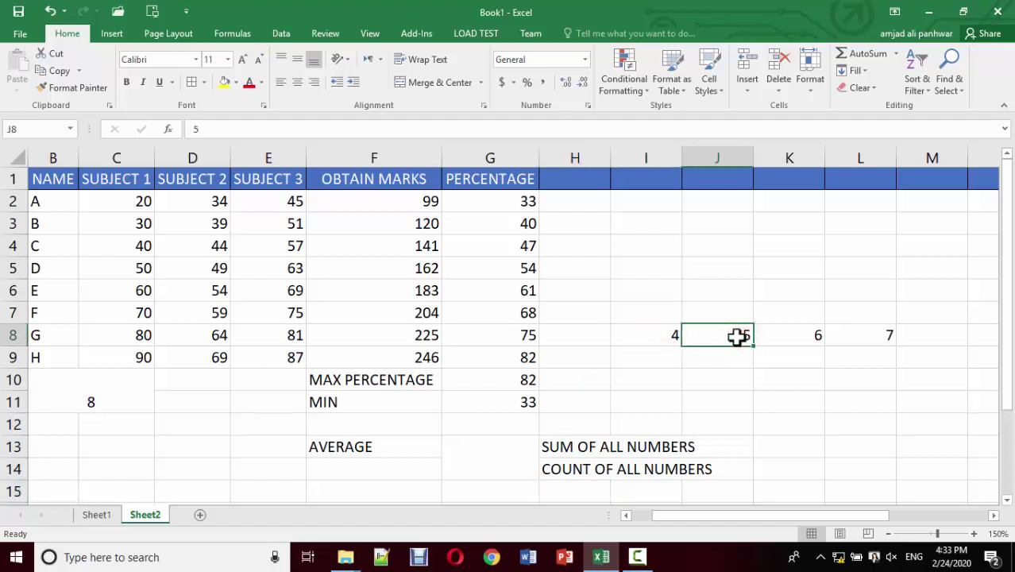
left_click(795, 334)
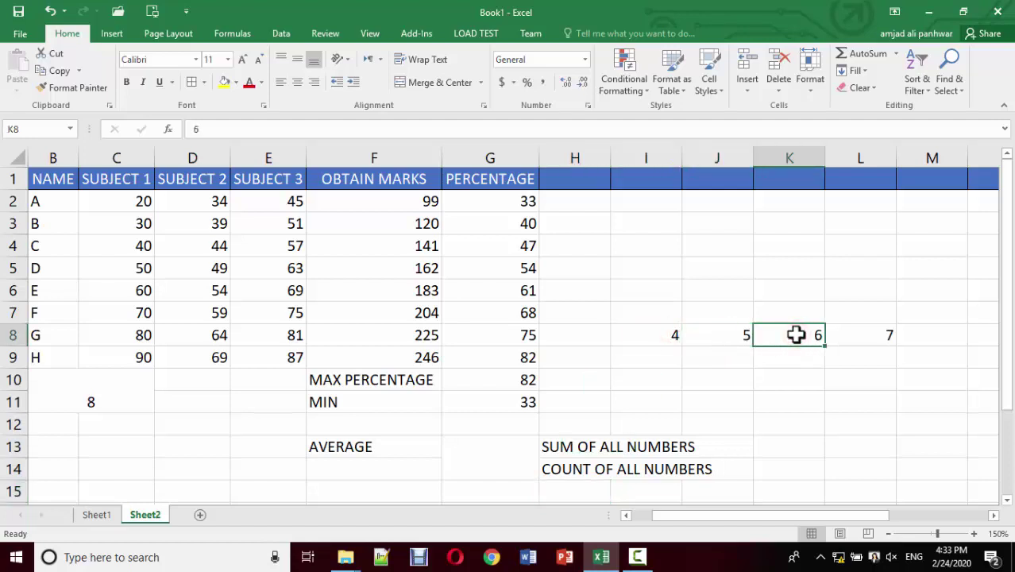
left_click(869, 338)
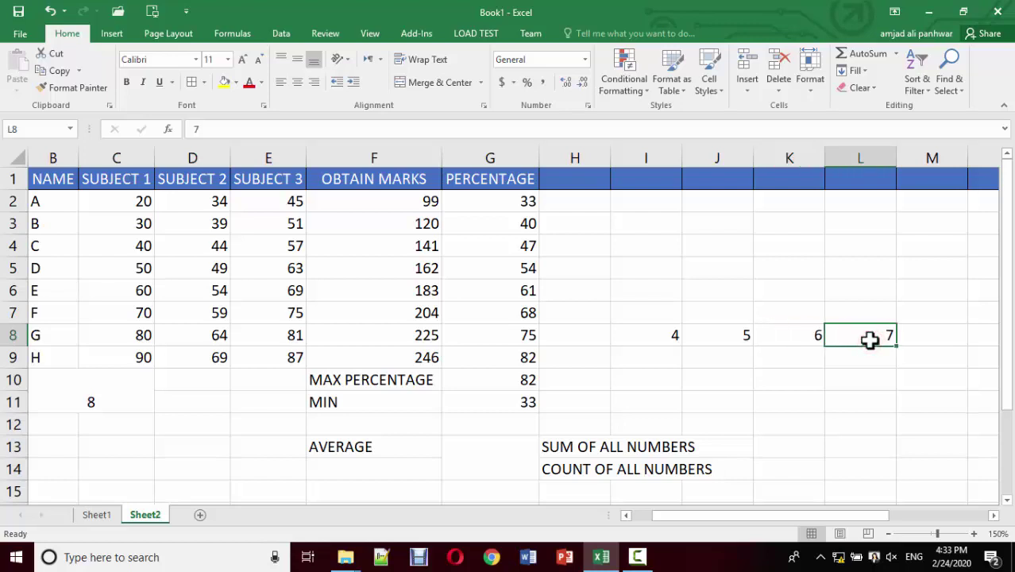
left_click_drag(656, 334, 856, 339)
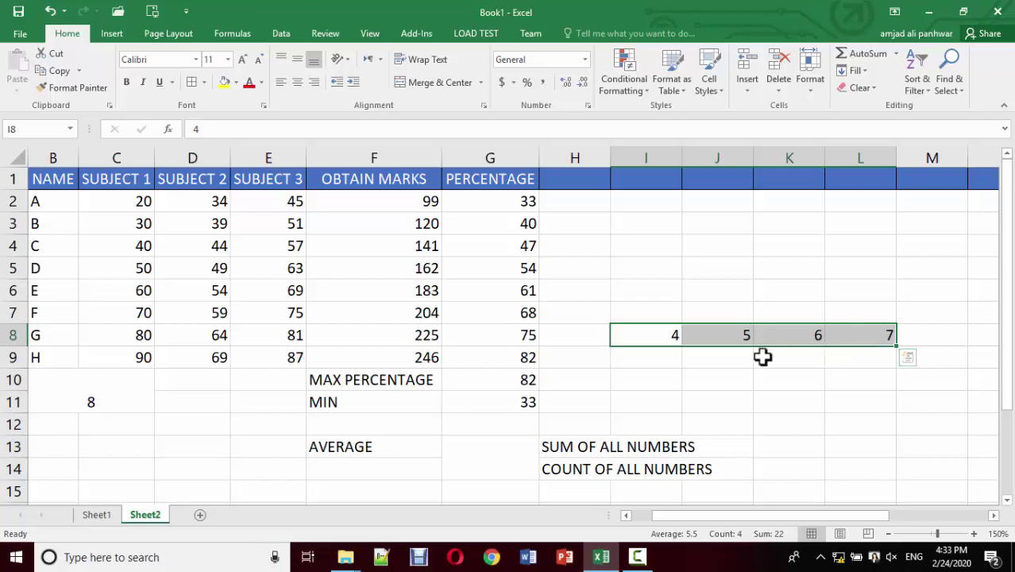
Enter =22/4 in J5 to show 5.5
left_click(704, 267)
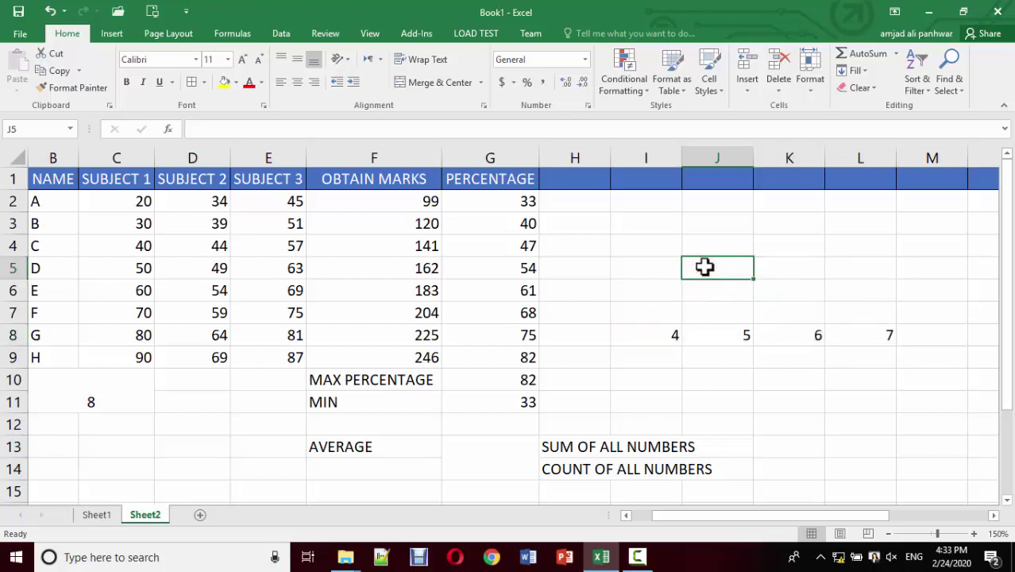
type("22/")
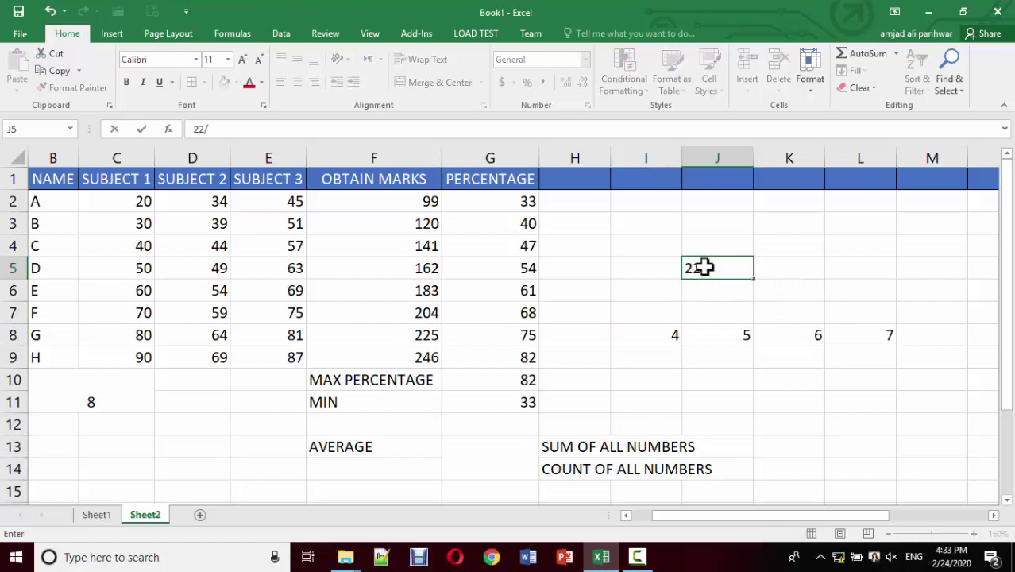
key("BackSpace")
key("BackSpace")
key("BackSpace")
type("=")
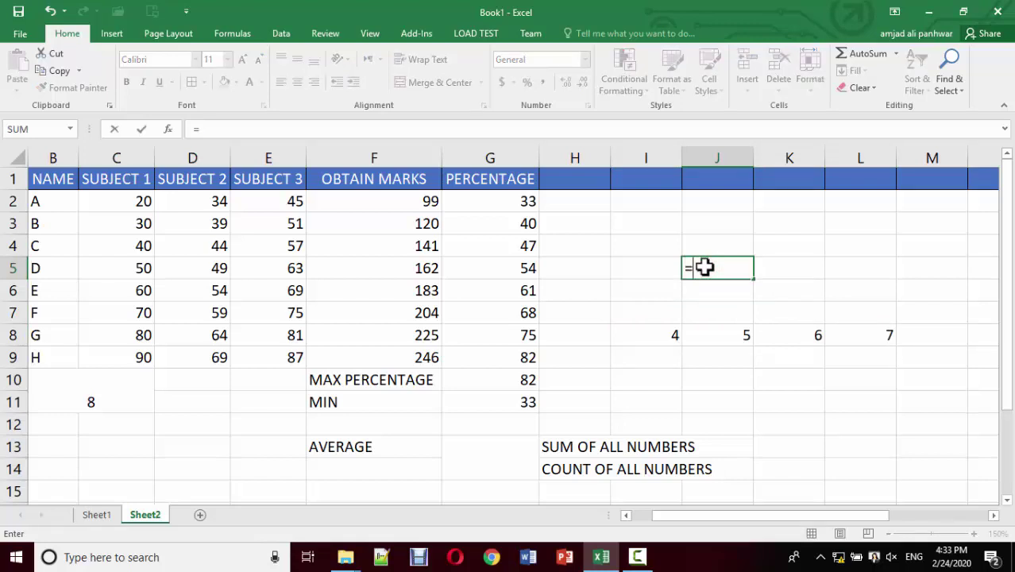
type("22/4")
key("Return")
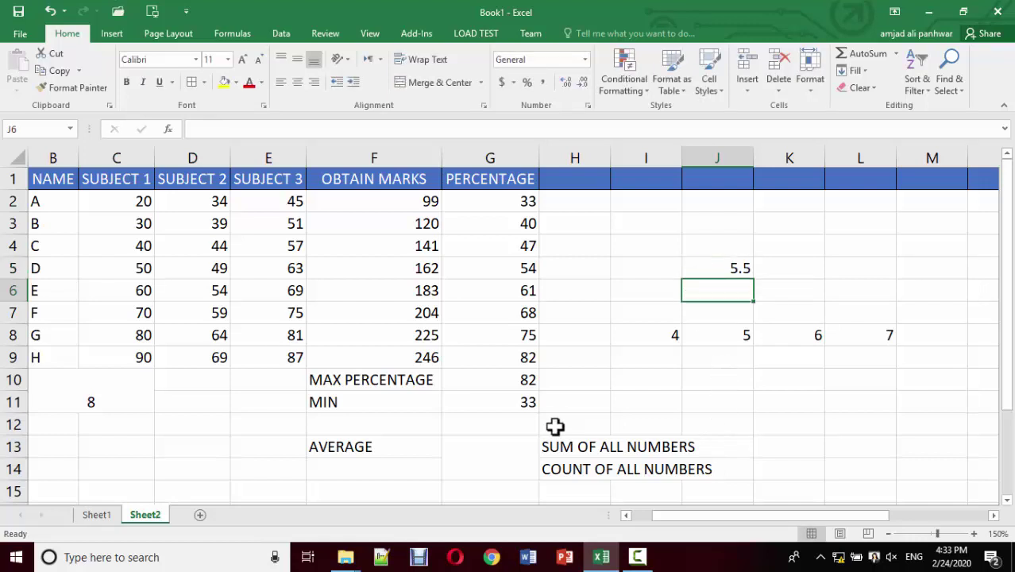
Enter =AVERAGE(I8:L8) in the merged G13 cell, showing 5.5
left_click(454, 441)
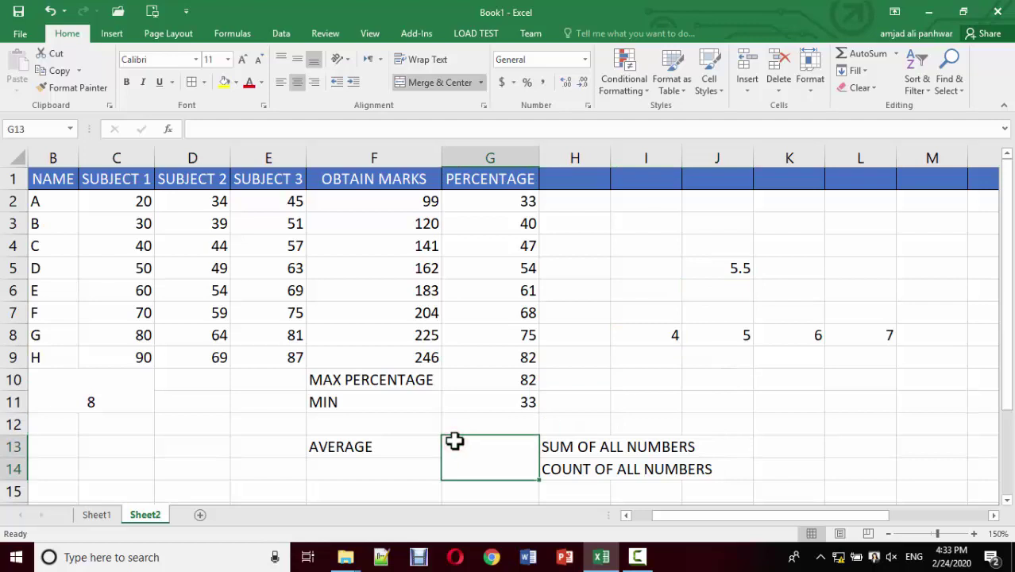
type("=")
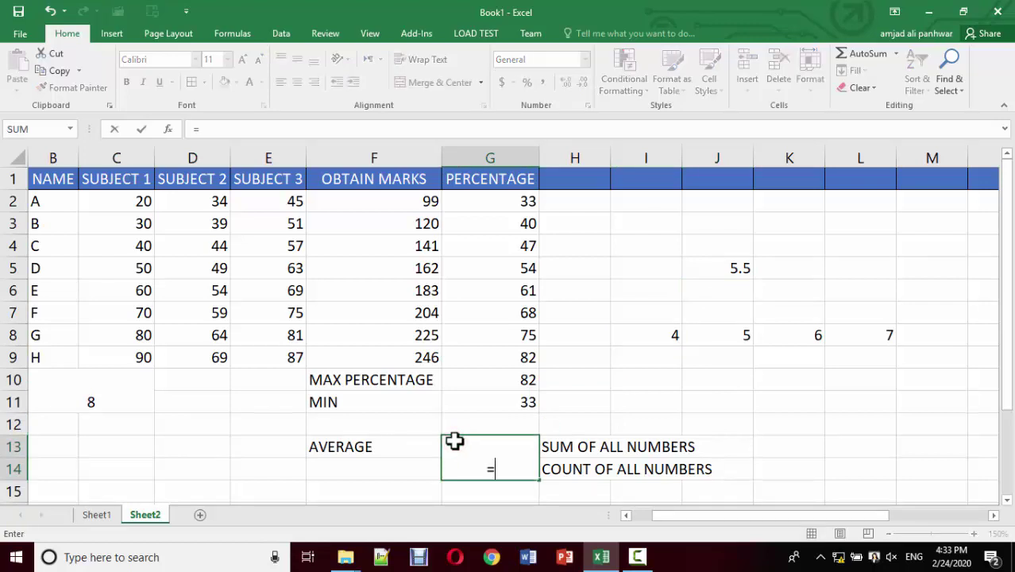
type("AVERAGE")
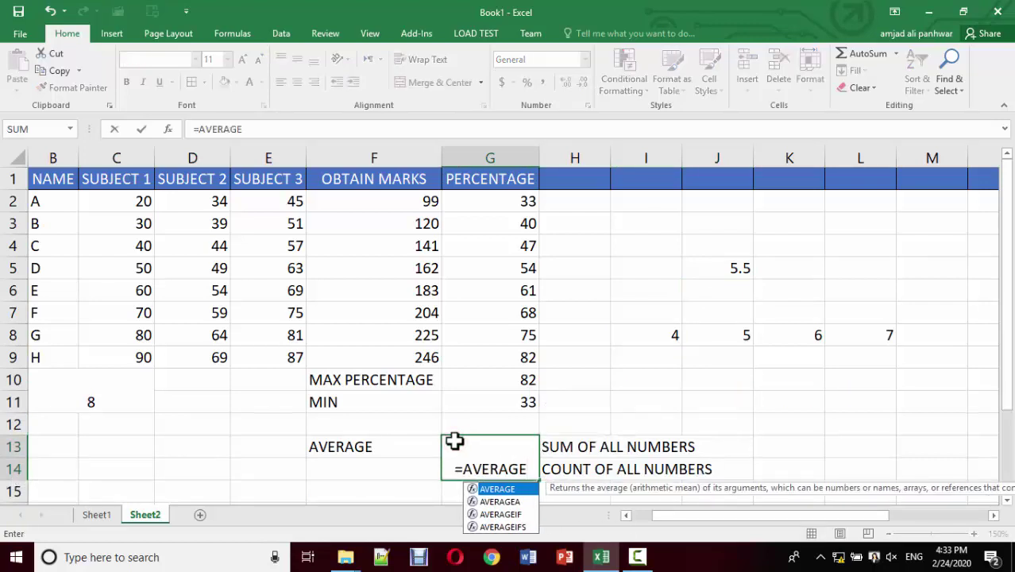
type("(")
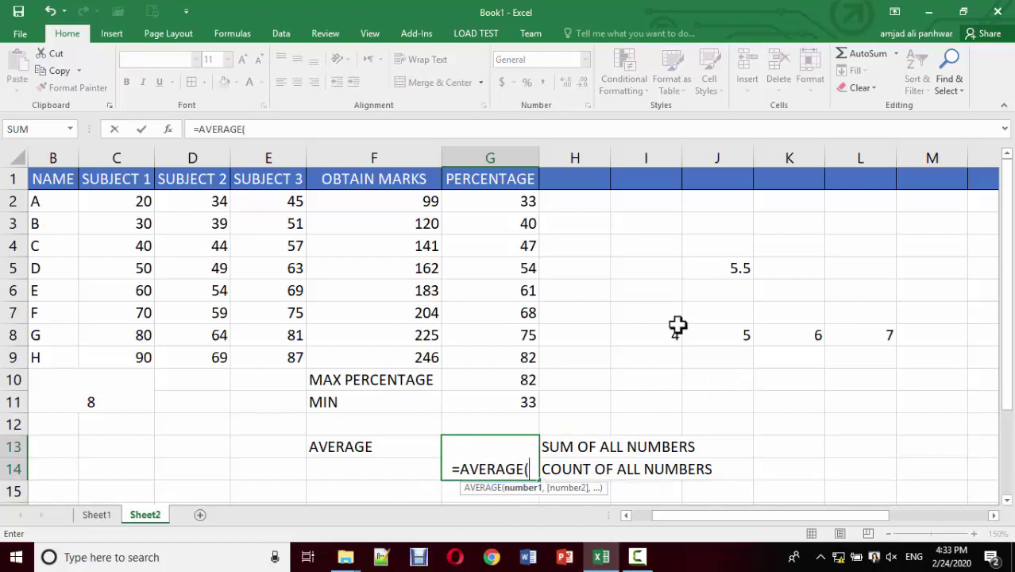
left_click_drag(664, 334, 873, 335)
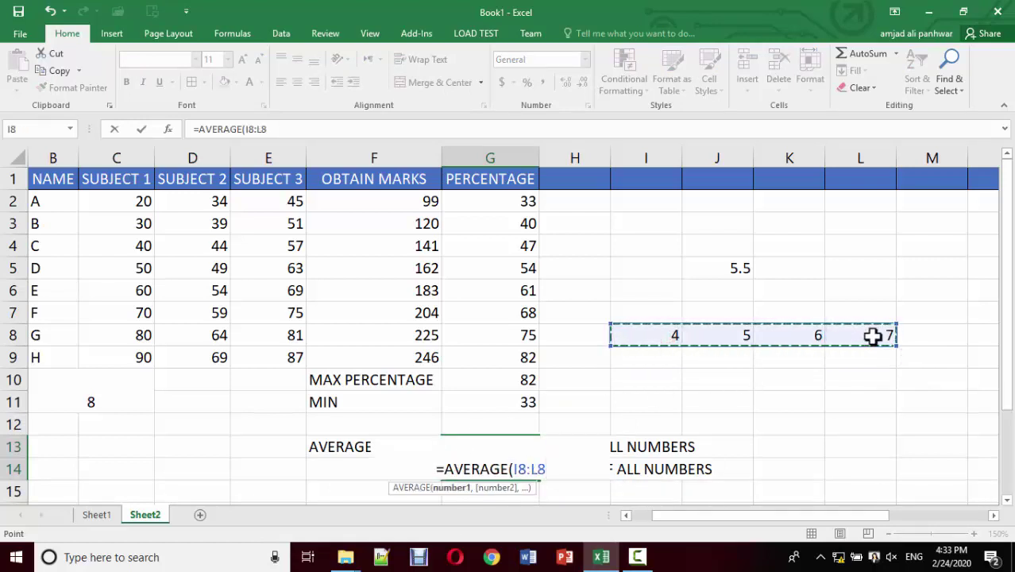
type(")")
key("Return")
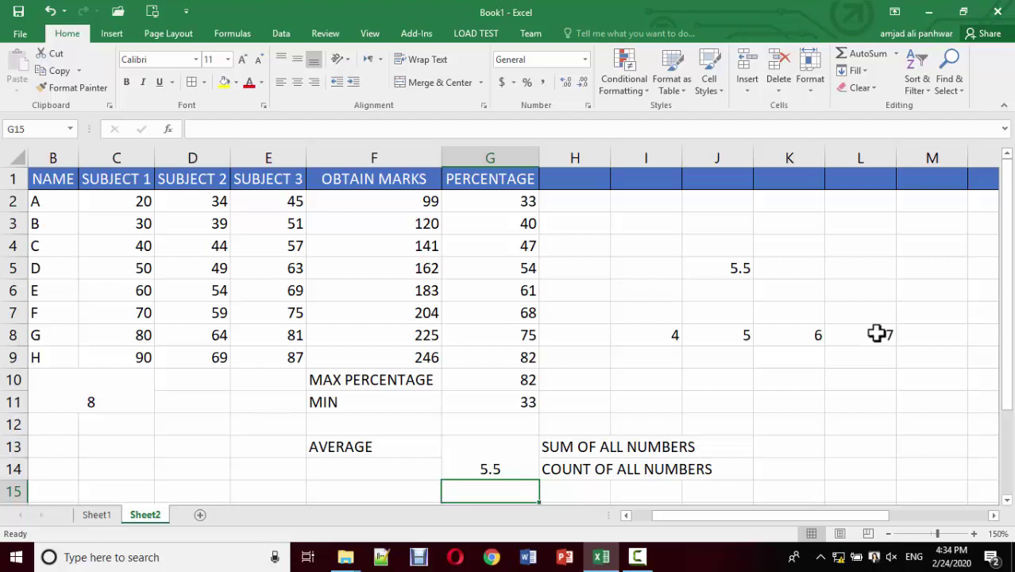
left_click_drag(873, 335, 674, 326)
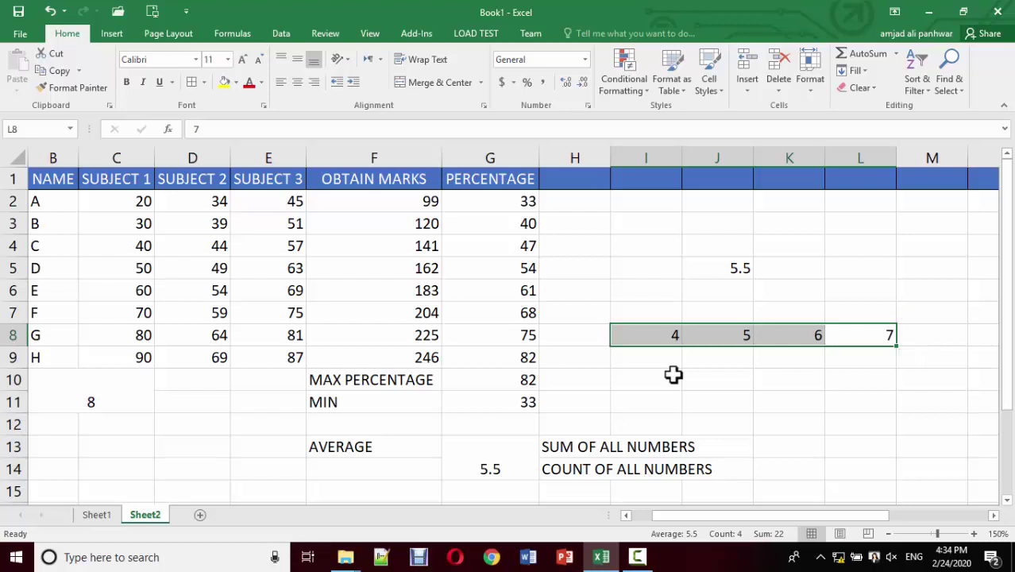
AutoSum the selected I8:L8 so M8 shows 22, then glance at the AutoSum function list
left_click(881, 54)
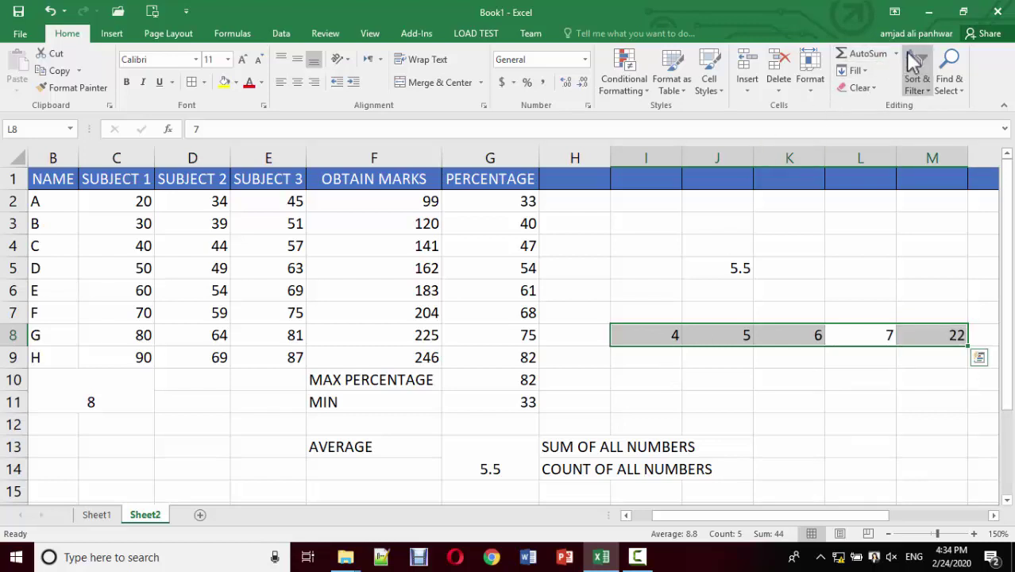
left_click(896, 53)
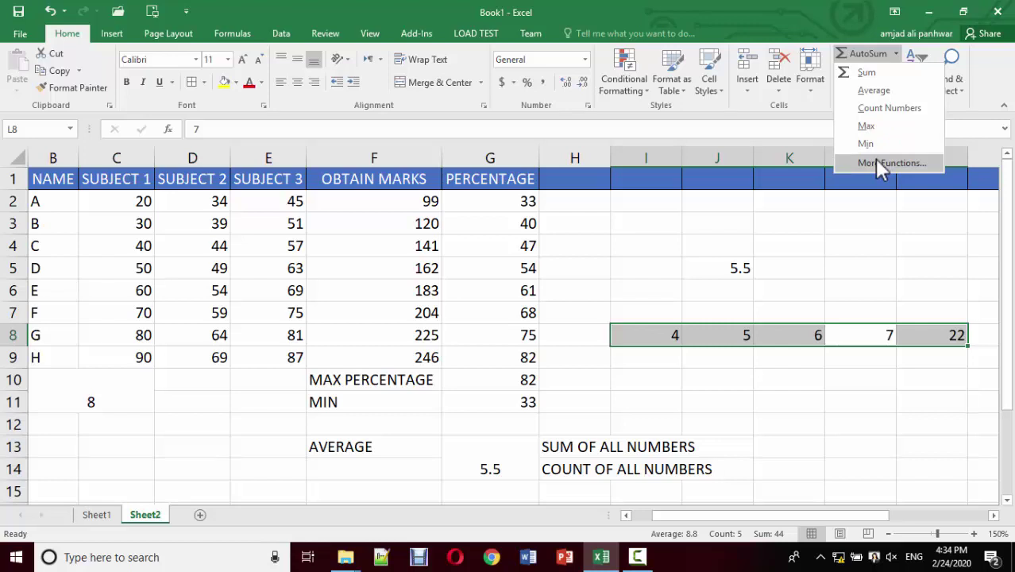
left_click(738, 233)
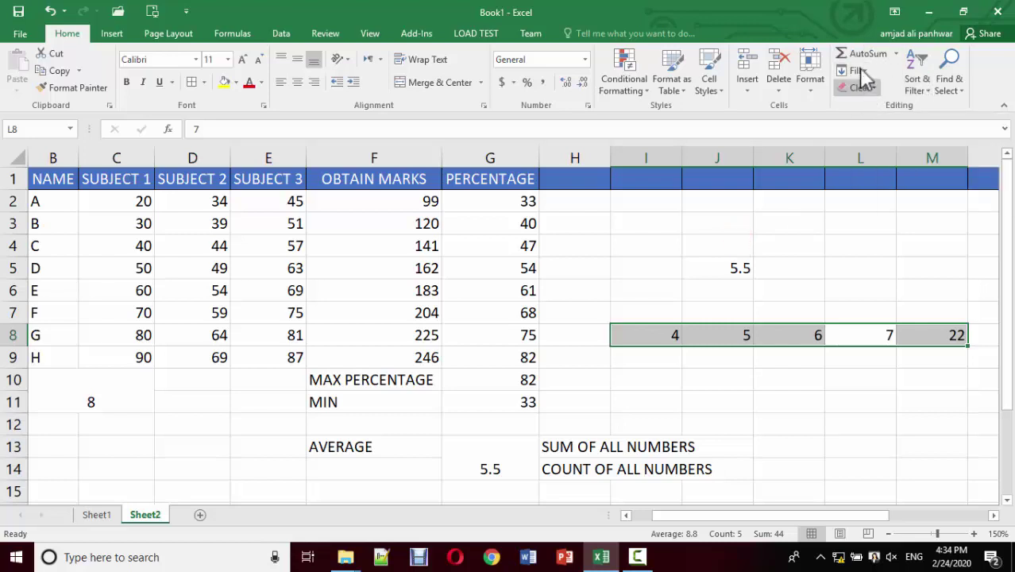
Scroll back to the S.NO column, select header row 1, and show the Clear options
left_click(476, 210)
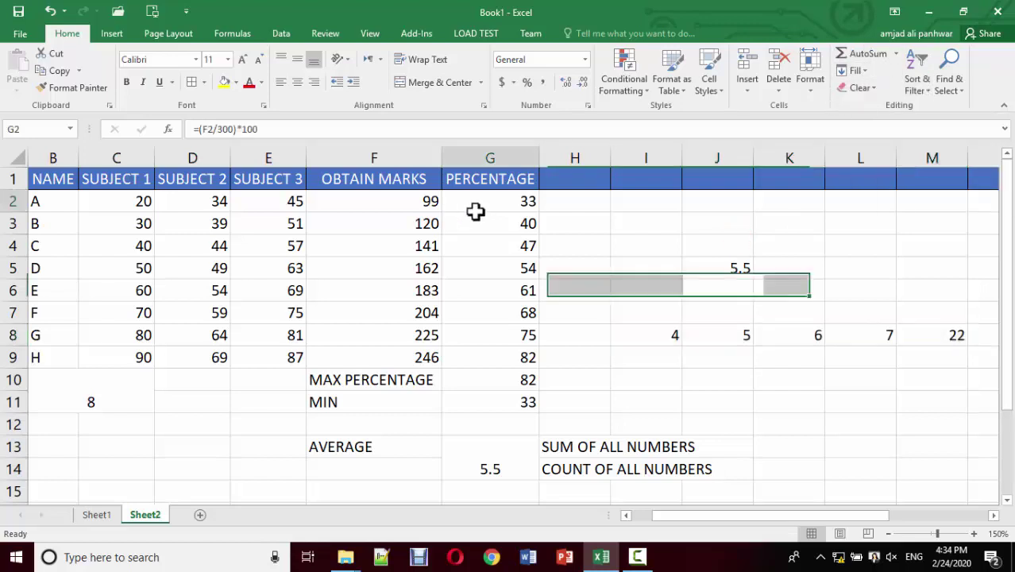
left_click(162, 170)
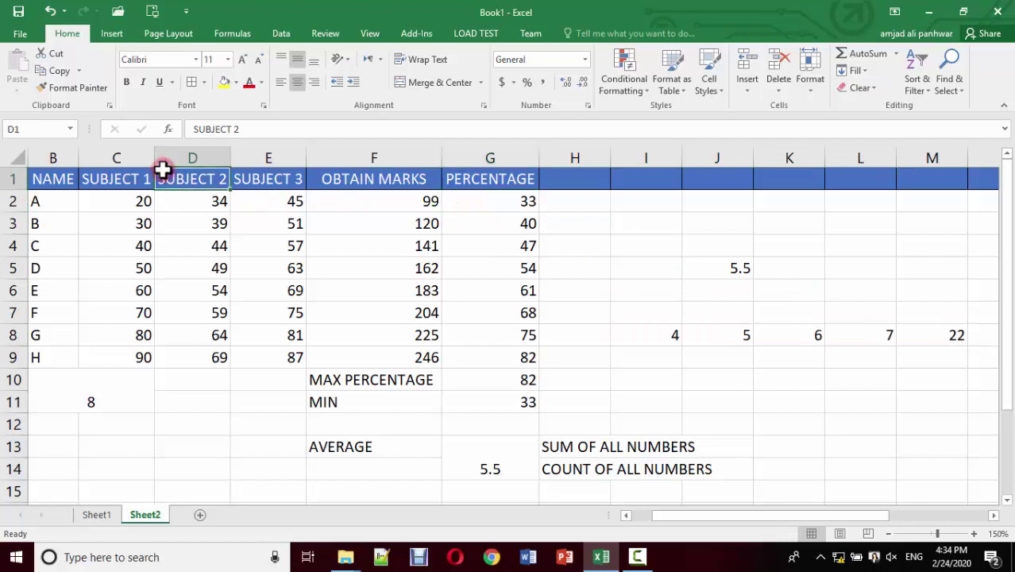
key("Left")
key("Left")
key("Left")
key("Down")
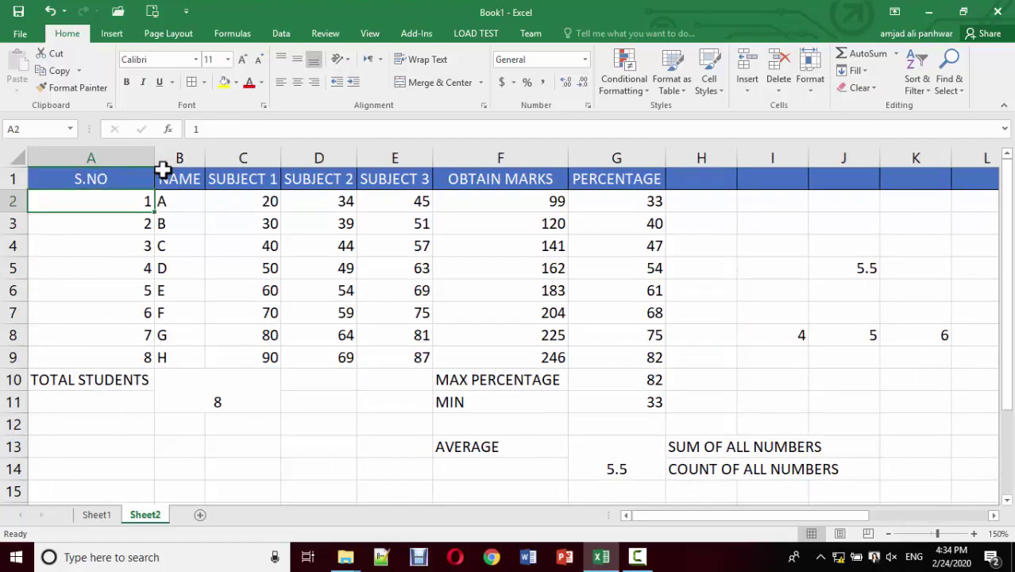
key("Up")
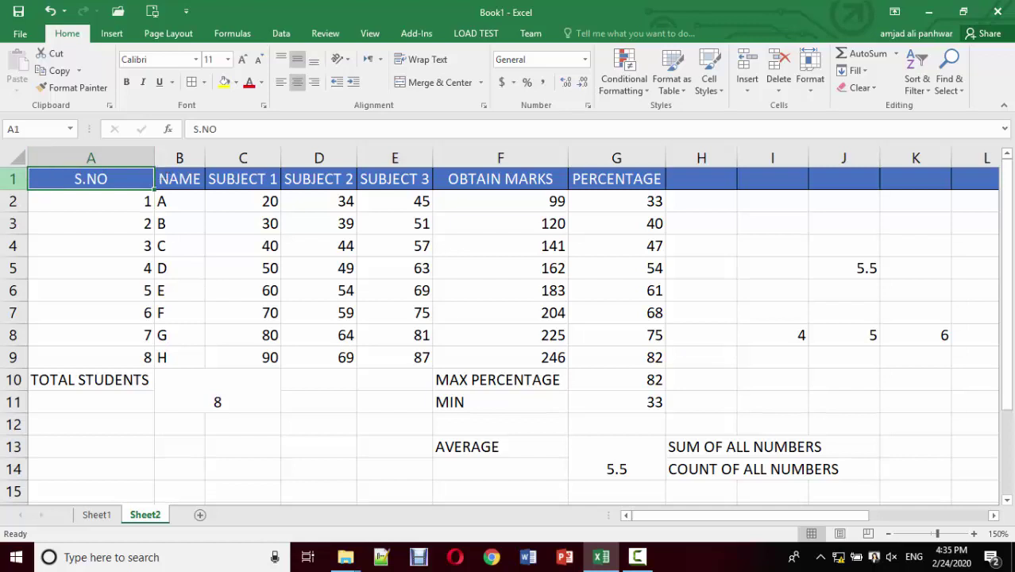
left_click(10, 178)
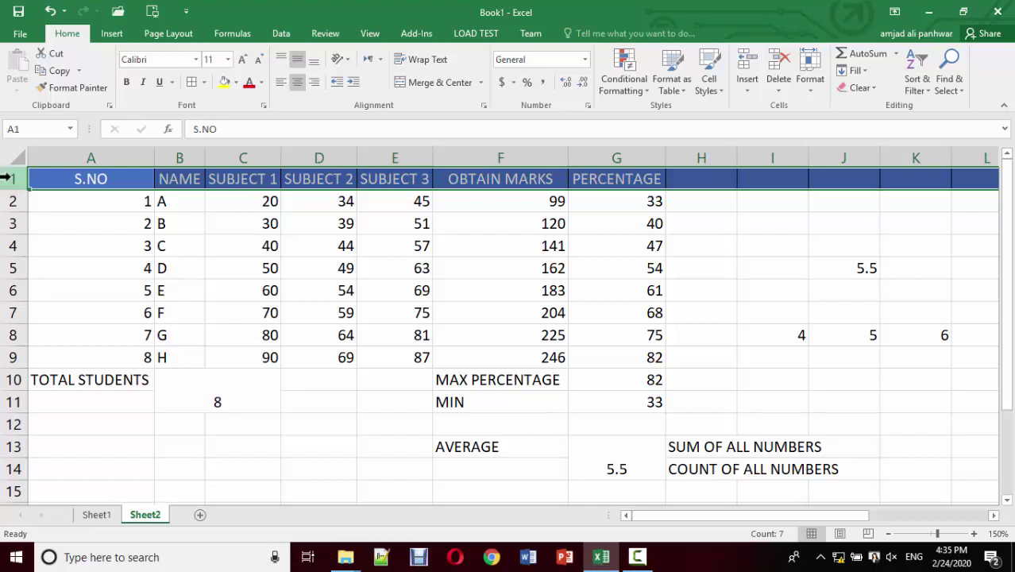
left_click(873, 88)
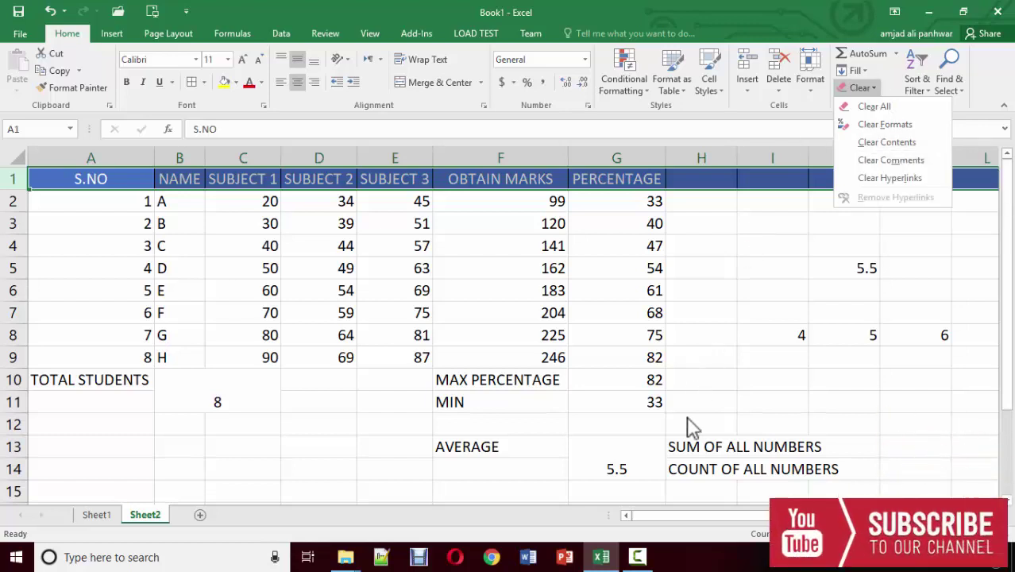
Clear the contents of H13:J14, removing the SUM and COUNT labels
left_click(664, 446)
mouse_move(669, 446)
left_mouse_down()
mouse_move(794, 479)
mouse_move(822, 470)
left_mouse_up()
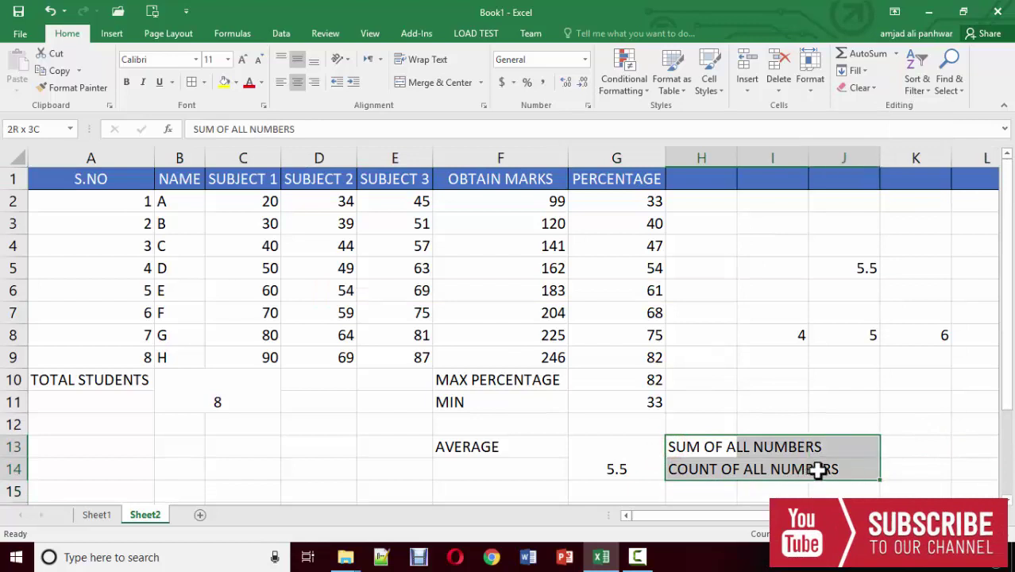
left_click(872, 90)
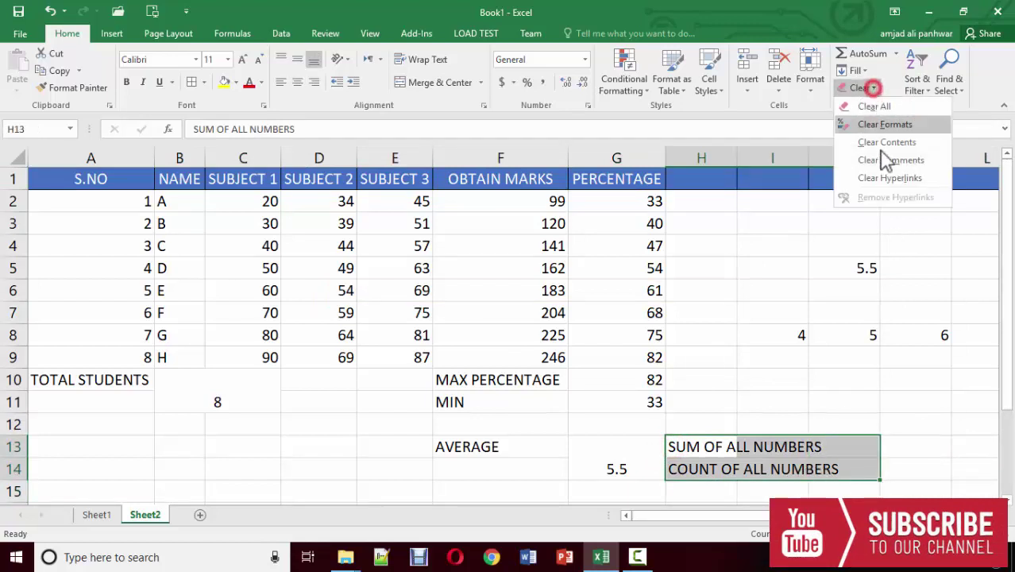
left_click(888, 141)
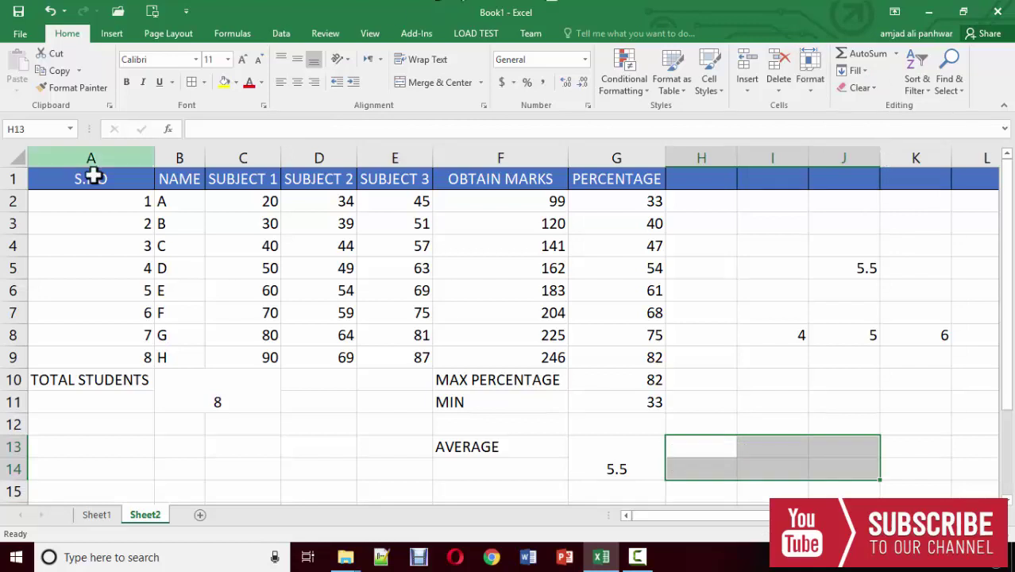
Clear row 1's formats, then undo to restore the blue header formatting
left_click(14, 178)
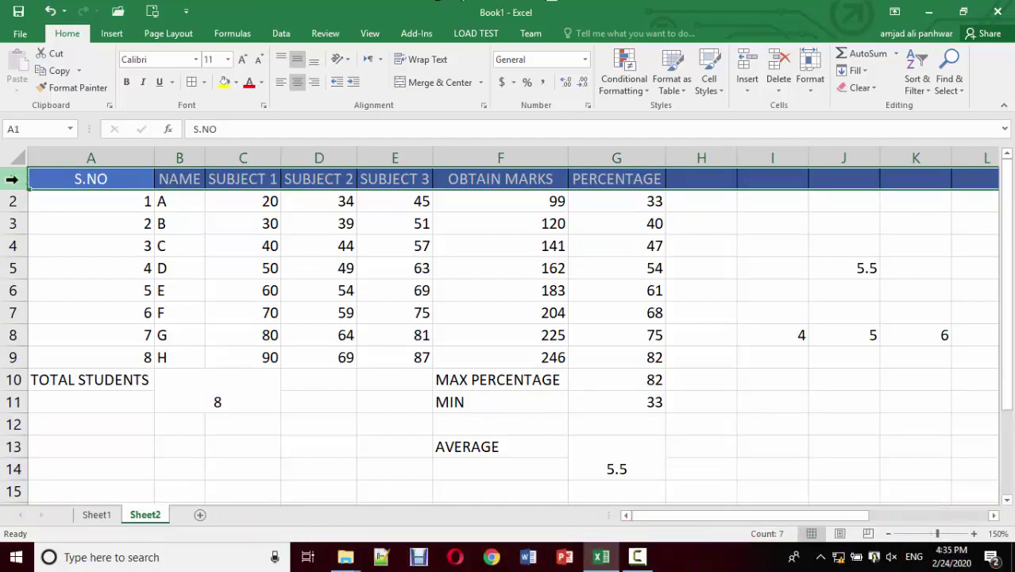
left_click(860, 87)
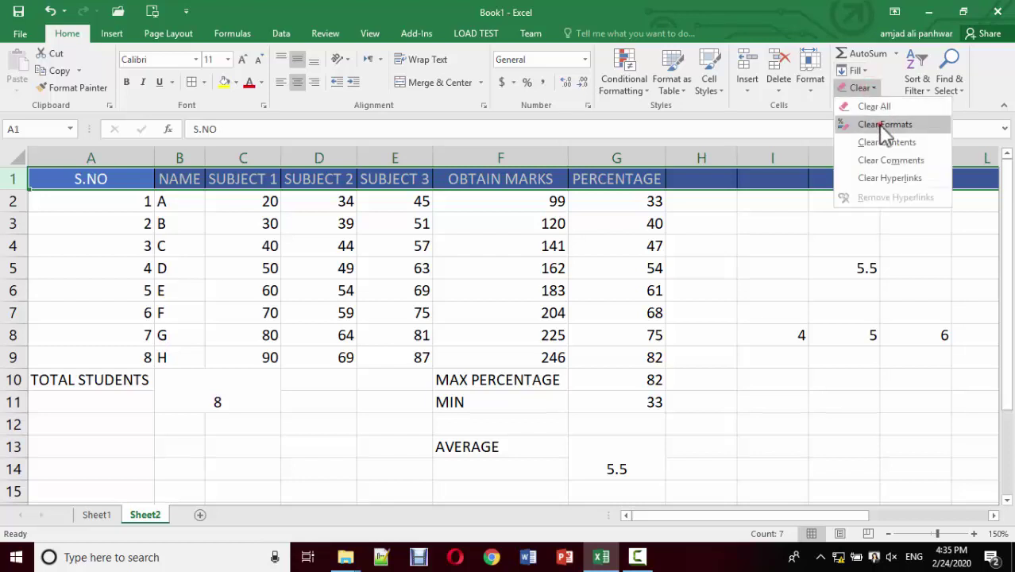
left_click(879, 126)
left_click(549, 265)
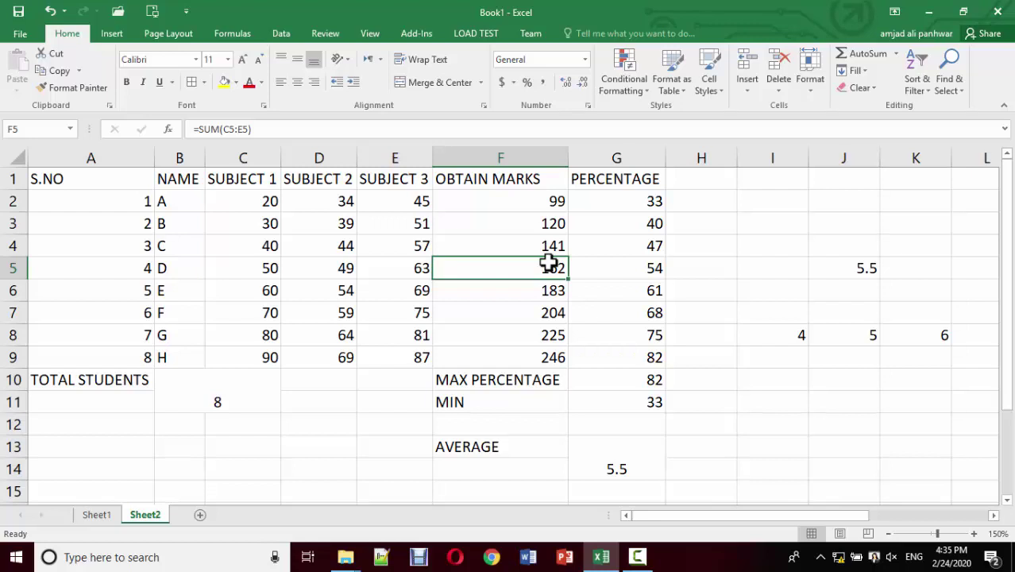
key("ctrl+z")
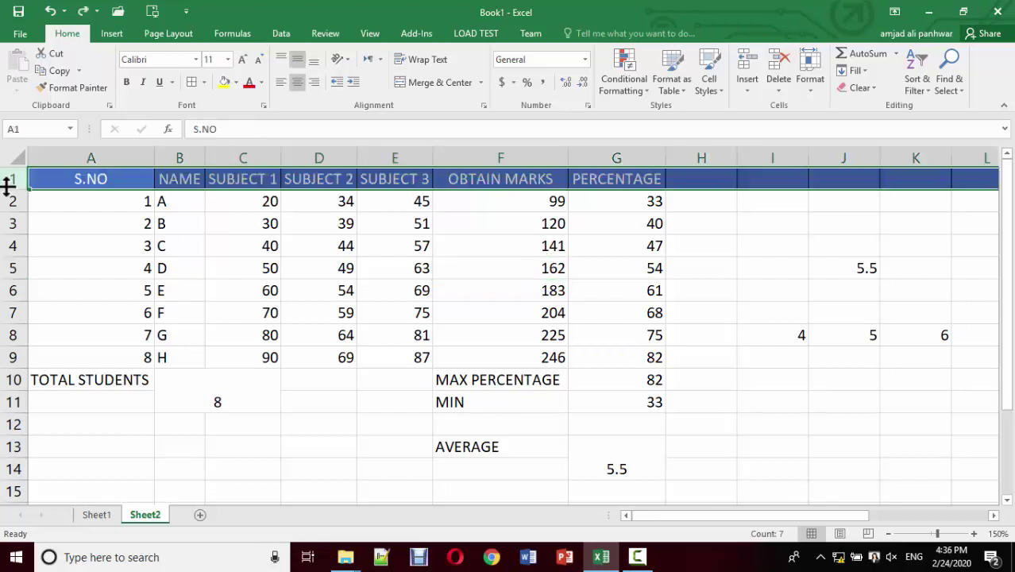
left_click_drag(7, 181, 41, 469)
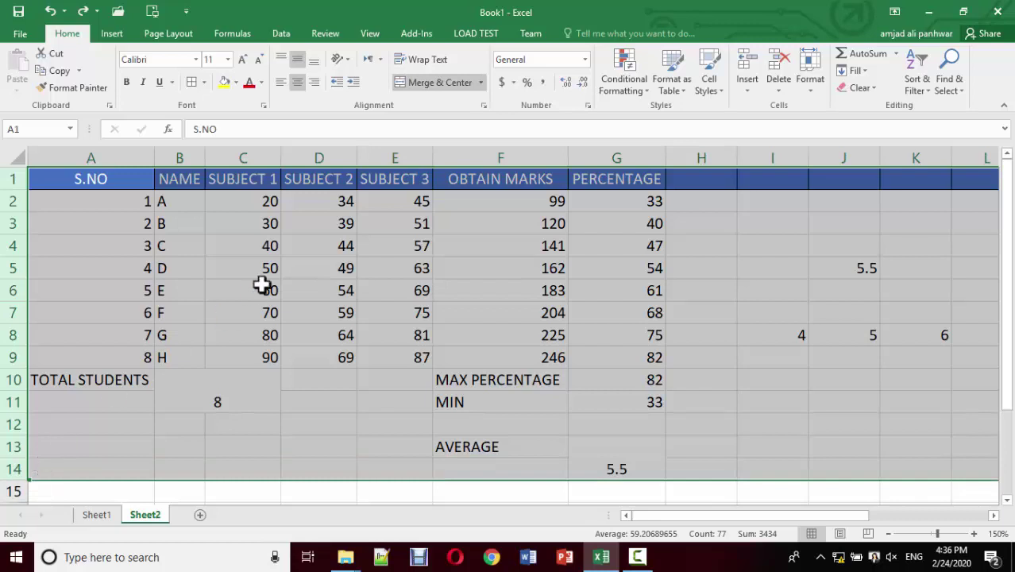
left_click(876, 89)
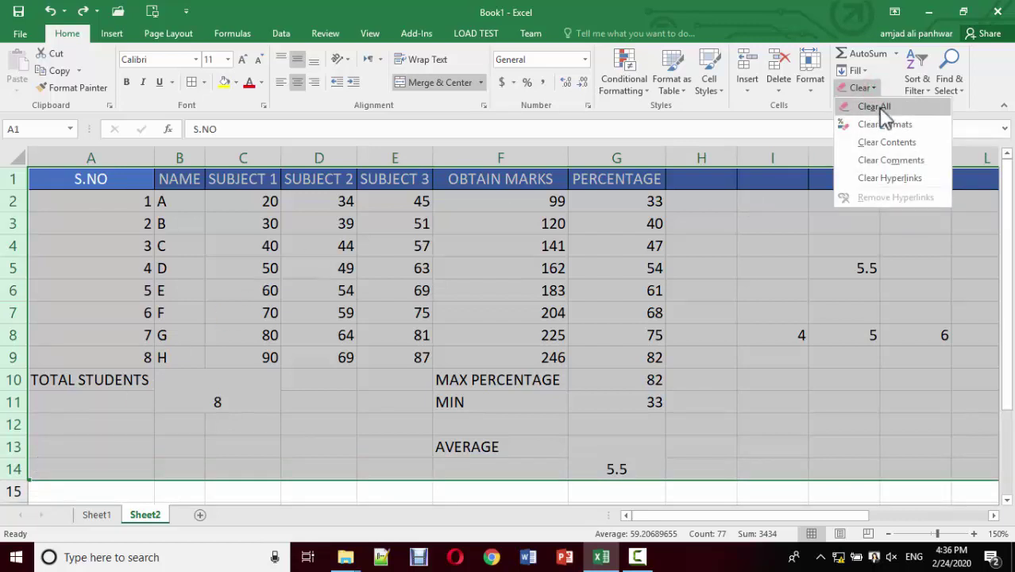
left_click(874, 106)
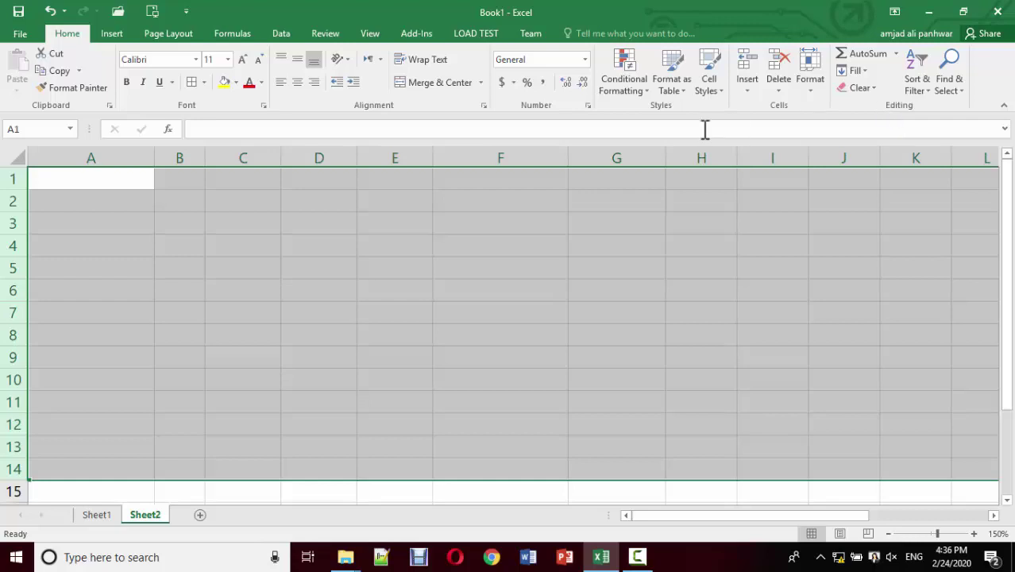
key("ctrl+z")
left_click(363, 223)
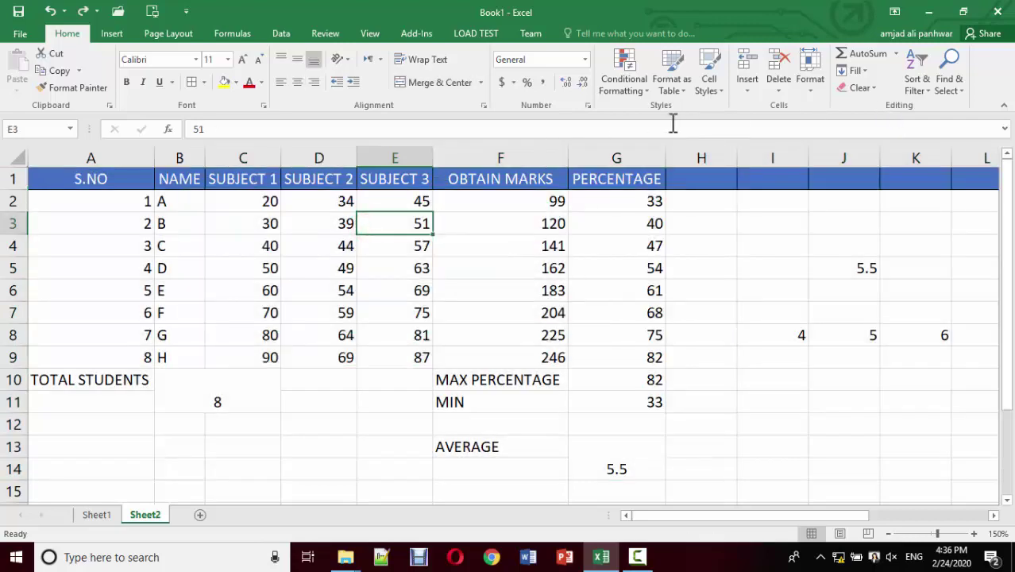
left_click(927, 91)
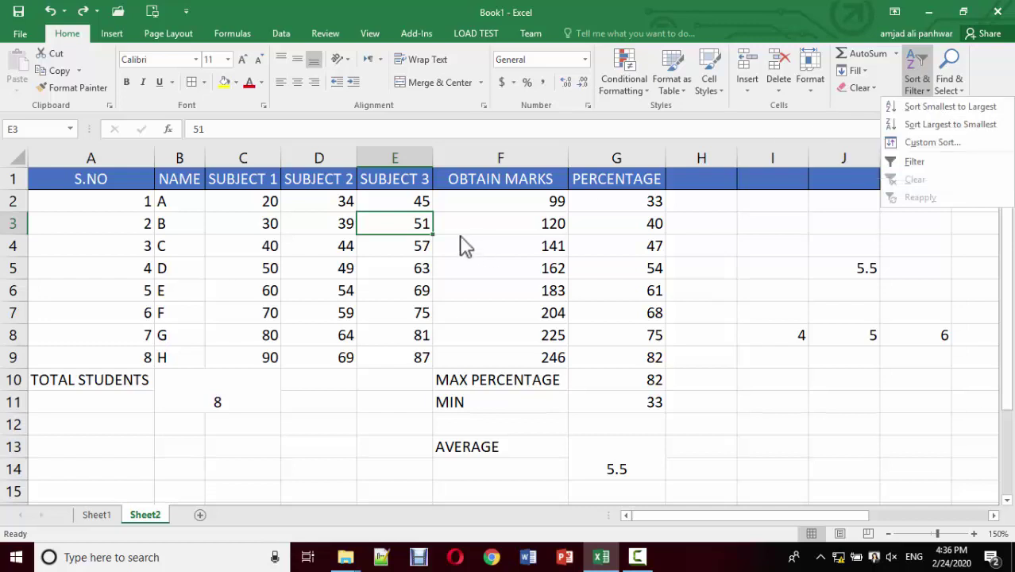
left_click(423, 226)
left_click(649, 198)
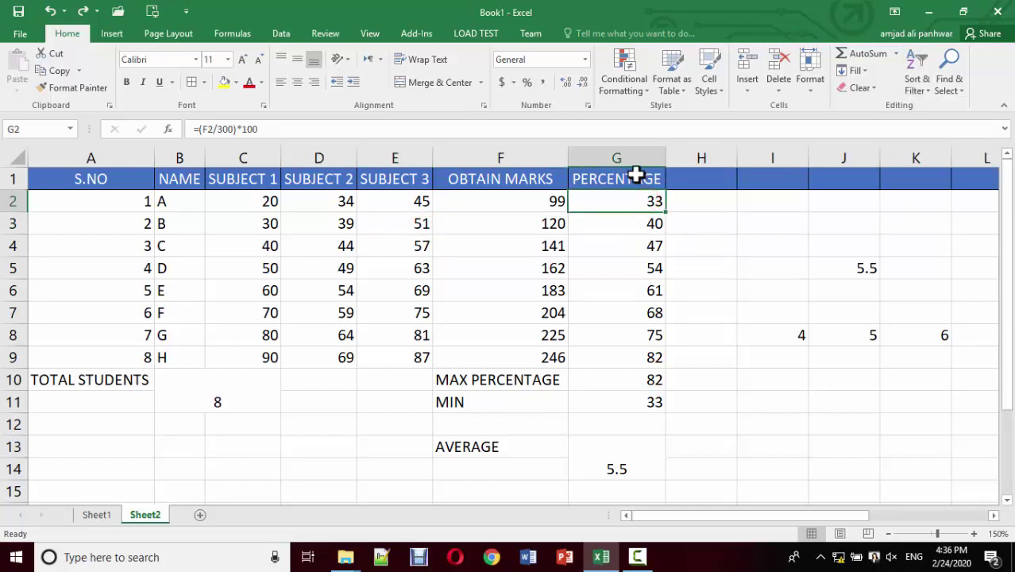
left_click(636, 177)
left_click(635, 156)
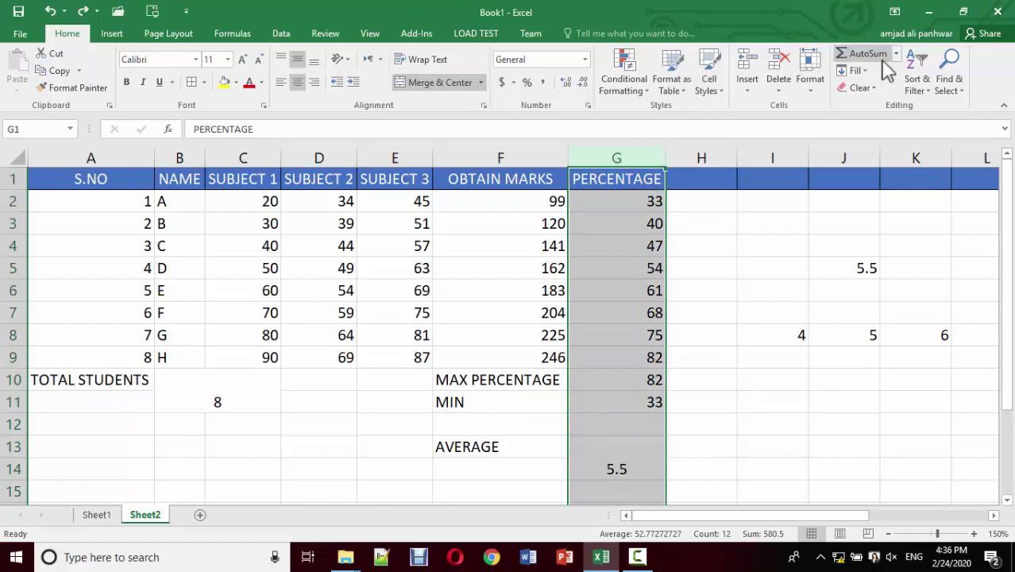
left_click(928, 89)
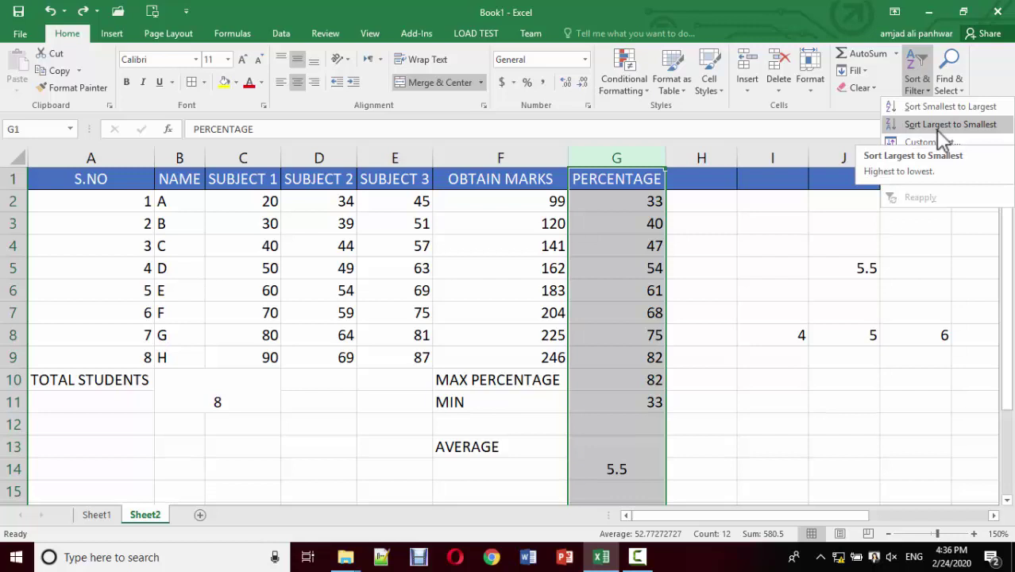
left_click(938, 128)
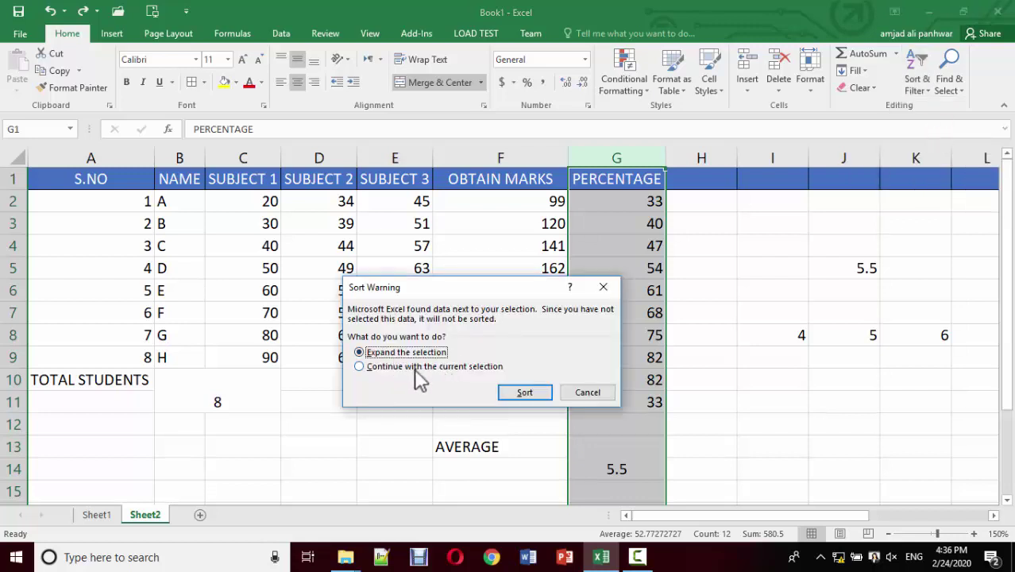
left_click(418, 366)
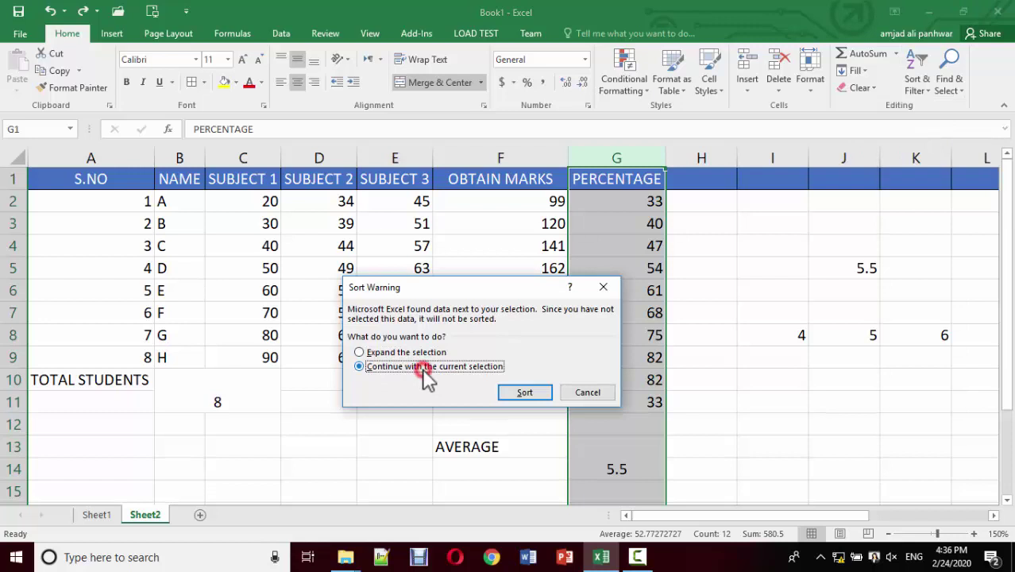
left_click(524, 394)
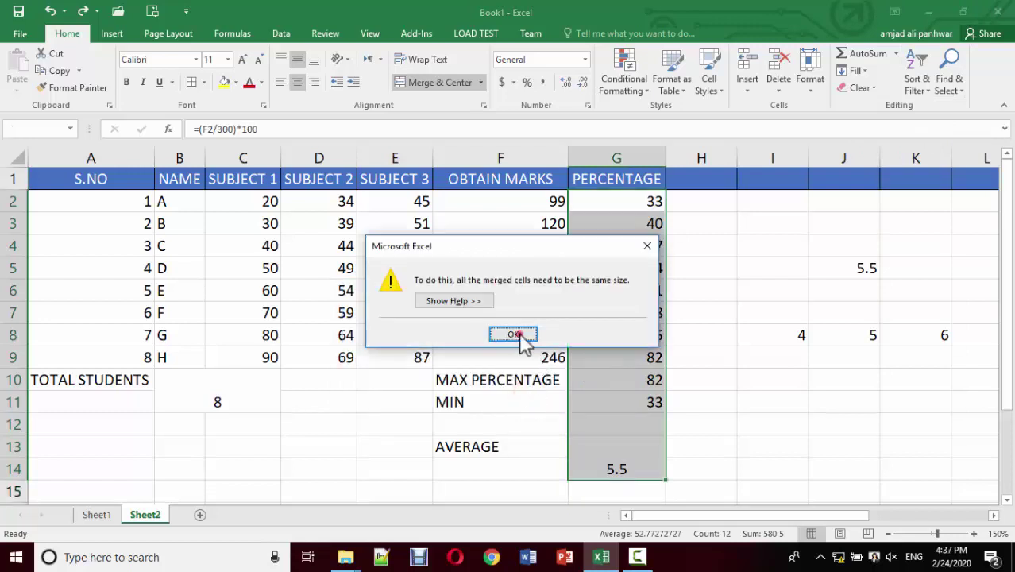
left_click(514, 334)
left_click(719, 238)
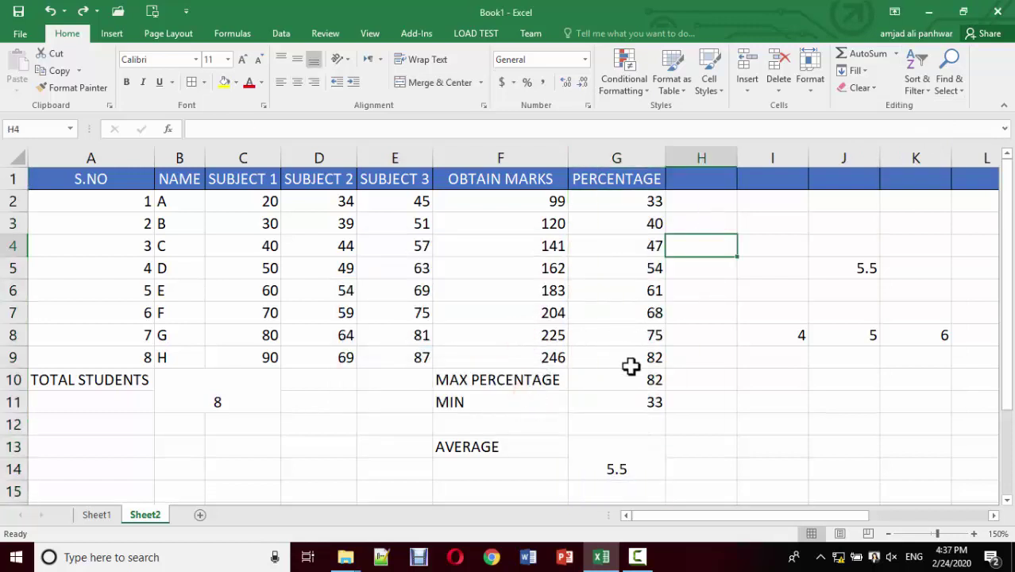
Enter the numbers 1, 2, 3, 4 and 5 down H2:H6
left_click(721, 208)
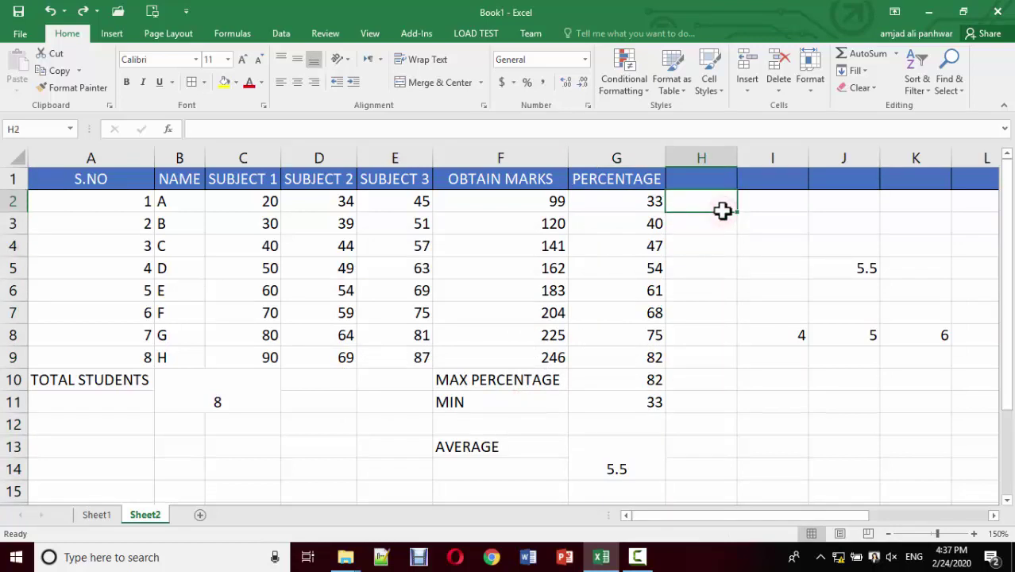
type("1")
key("Return")
type("2")
key("Return")
type("3")
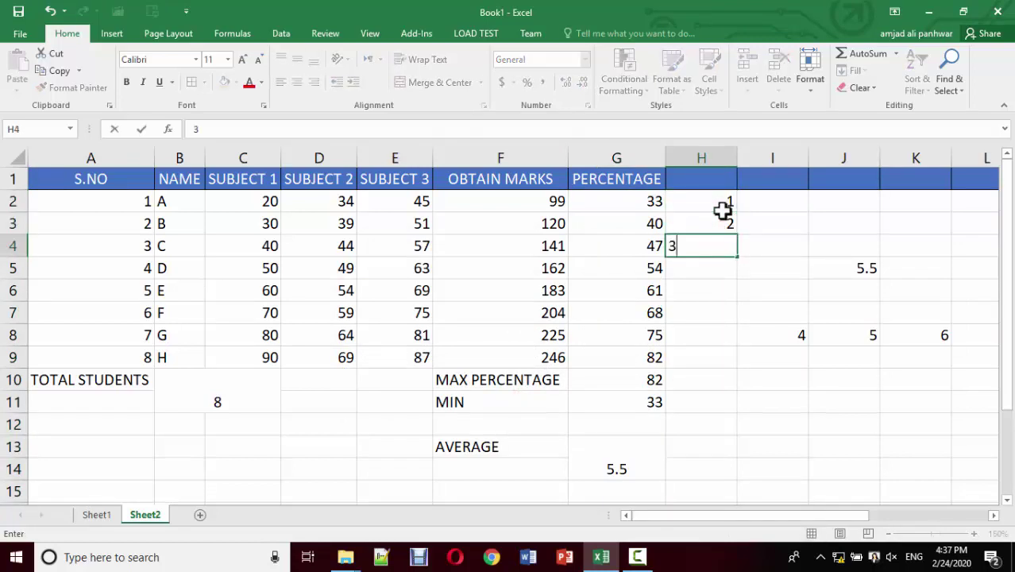
key("Return")
type("4")
key("Return")
type("5")
key("Return")
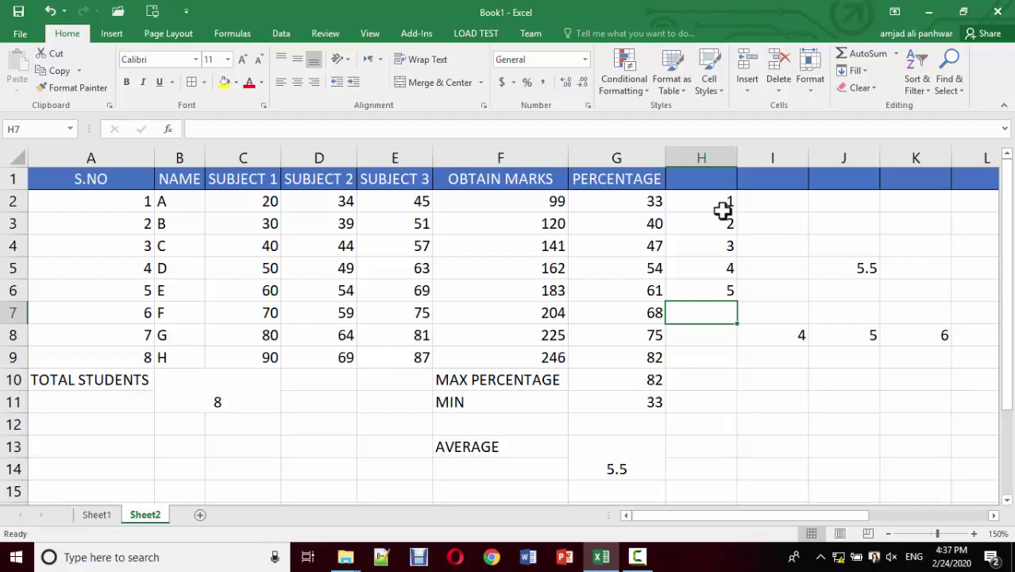
Try sorting H2:H6 largest to smallest, dismissing the merged-cells error
key("Up")
key("Up")
key("Up")
key("Up")
key("Up")
key("Up")
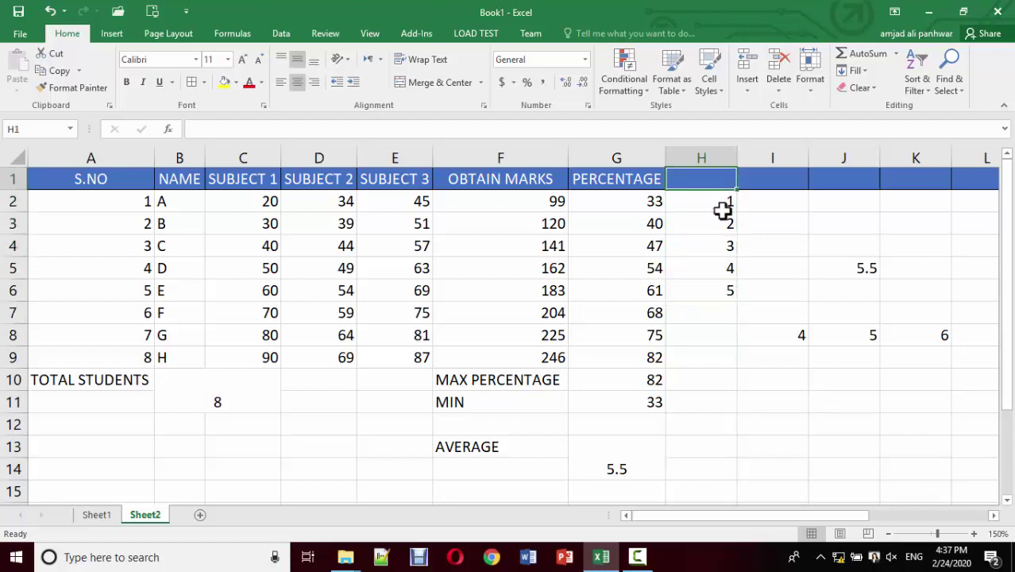
key("Down")
key("shift+Down")
key("shift+Down")
key("shift+Down")
key("shift+Down")
key("shift+Up")
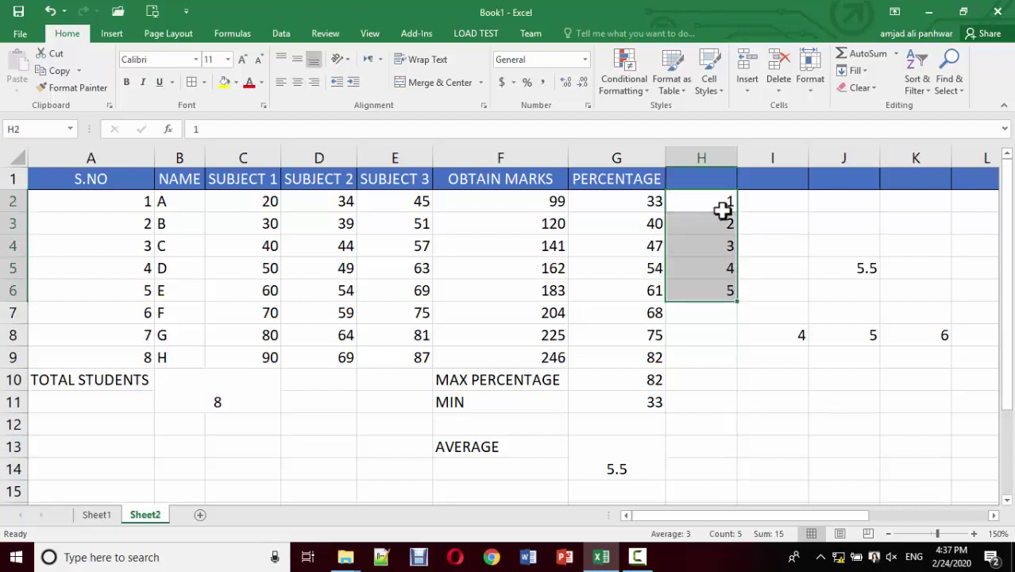
left_click(917, 79)
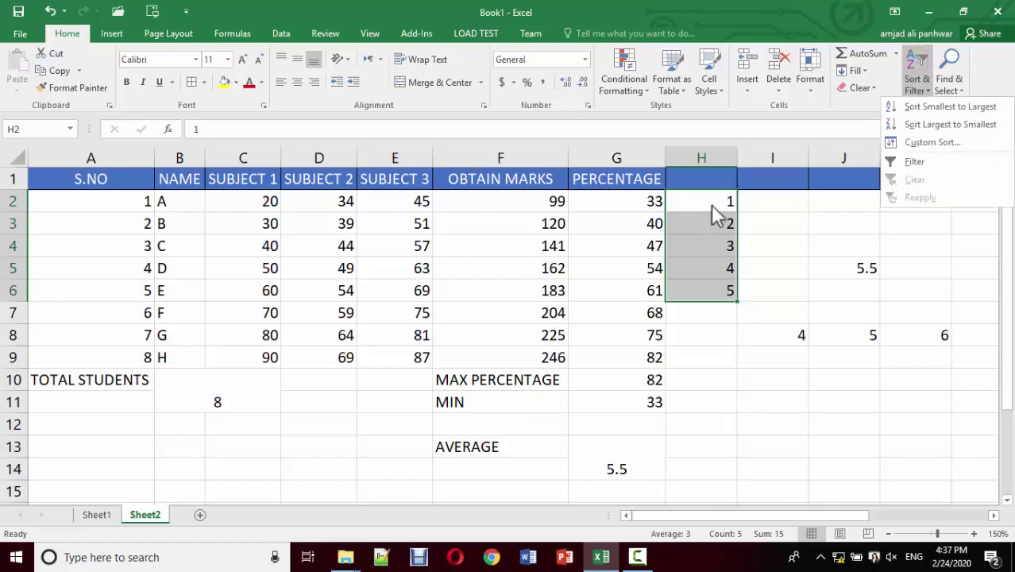
left_click(924, 124)
left_click(503, 387)
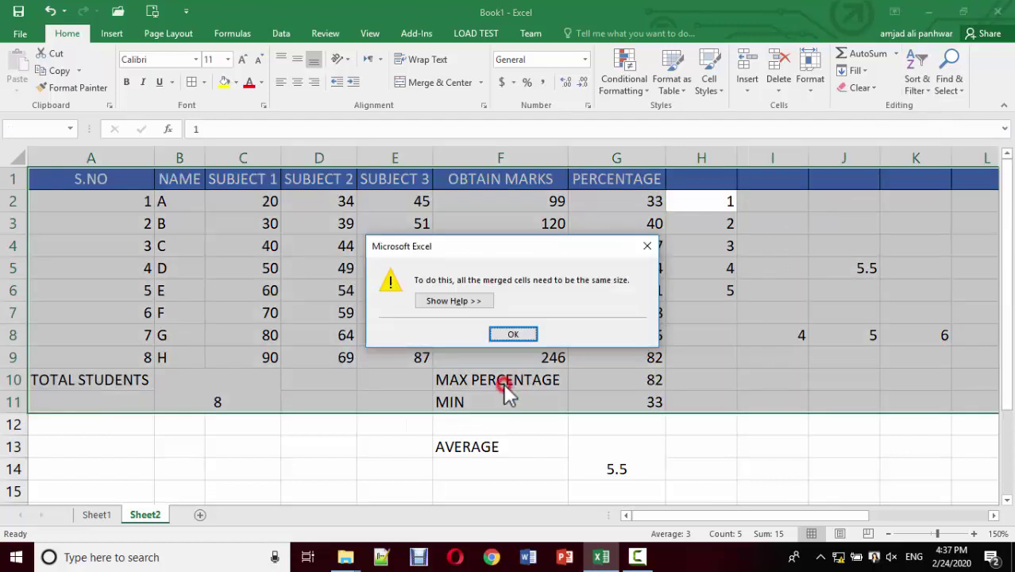
left_click(513, 334)
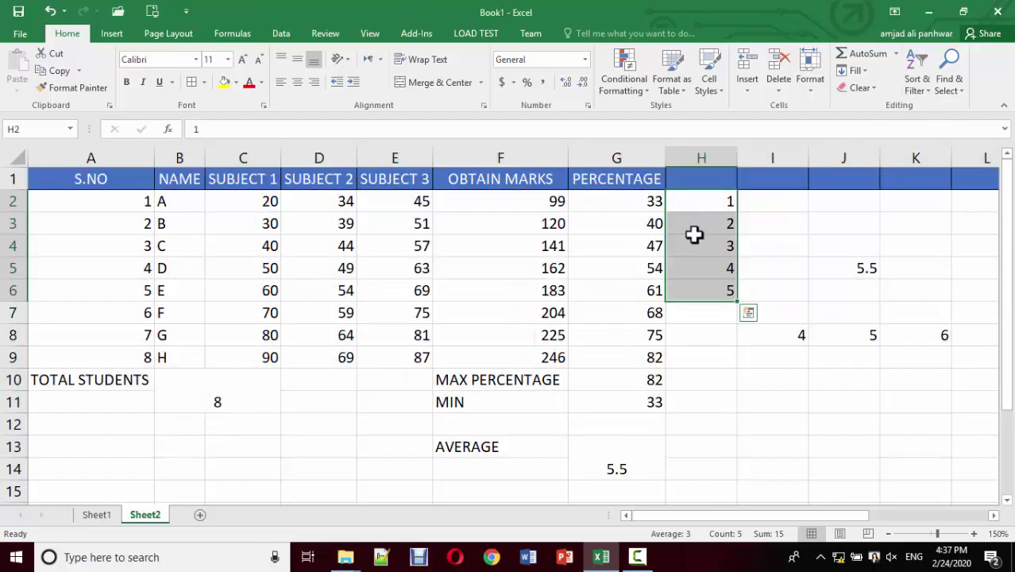
left_click(918, 86)
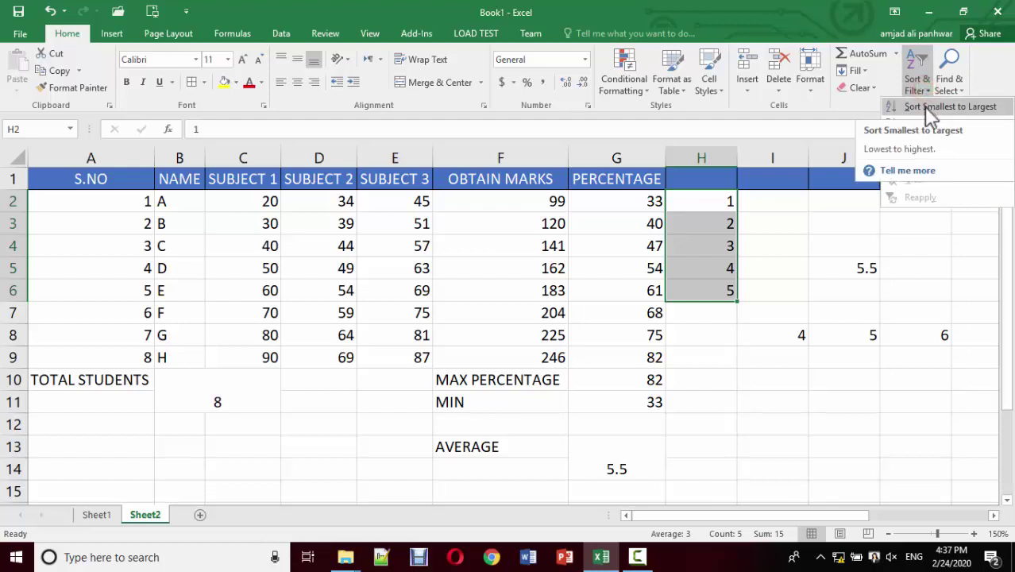
left_click(702, 200)
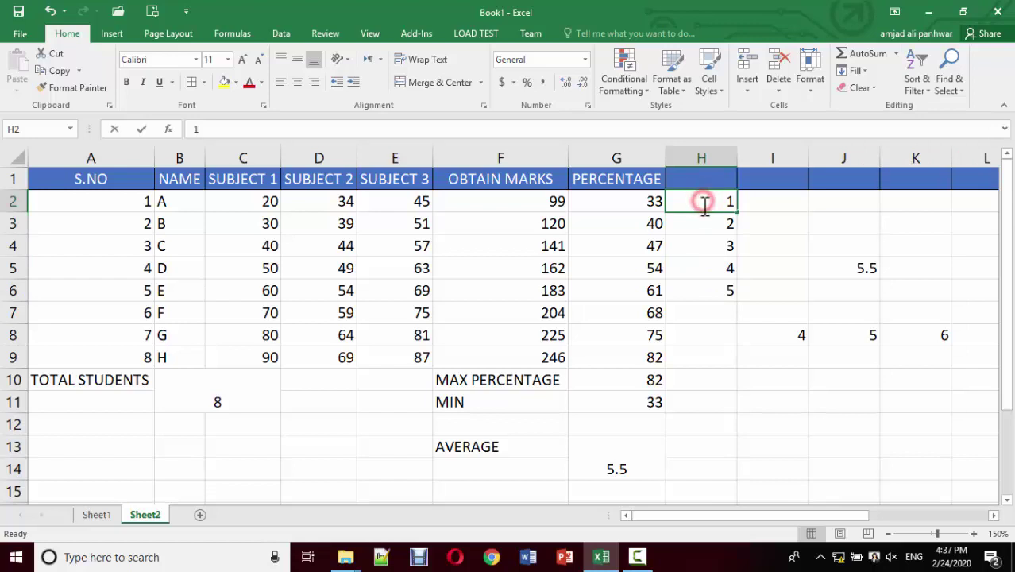
Sort H2:H6 largest to smallest, then smallest to largest, using the current selection only
mouse_move(709, 238)
left_mouse_down()
mouse_move(709, 223)
mouse_move(708, 287)
left_mouse_up()
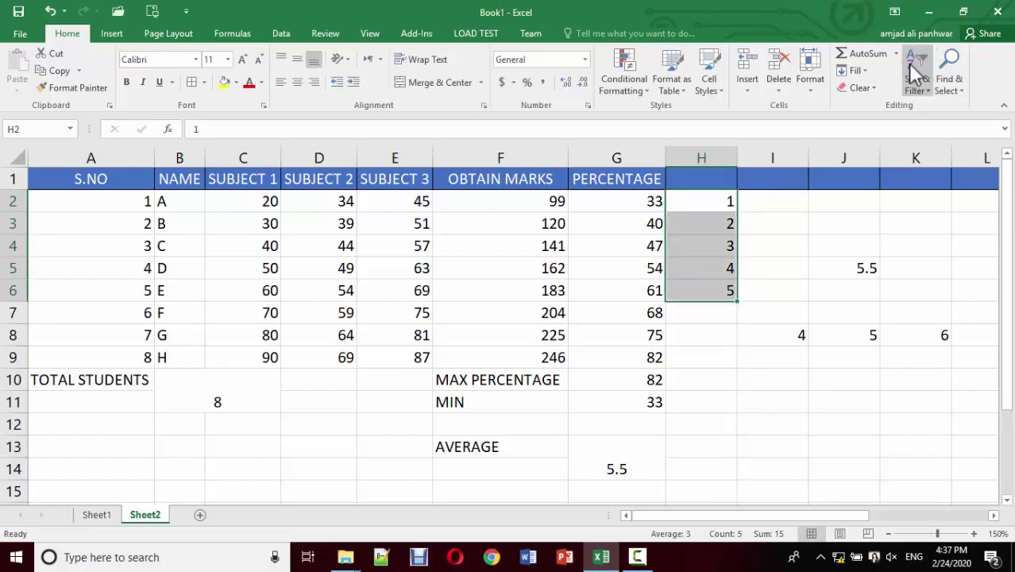
left_click(917, 84)
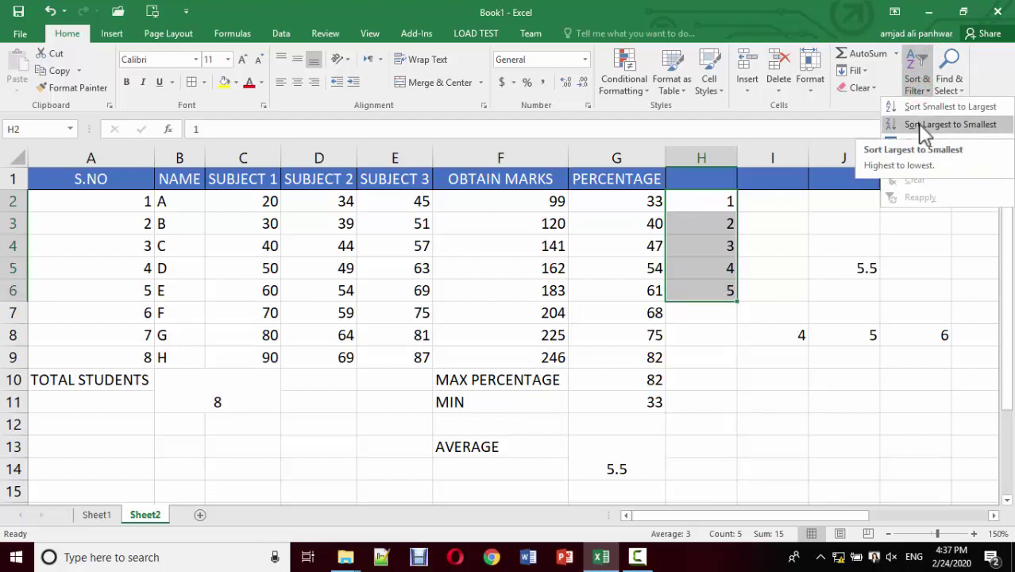
left_click(923, 125)
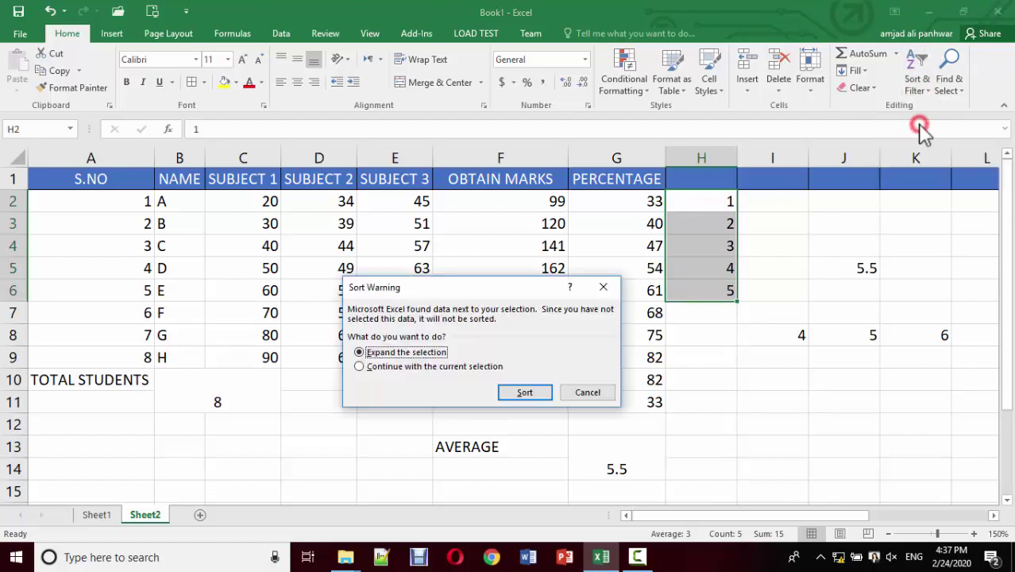
left_click(410, 366)
left_click(513, 391)
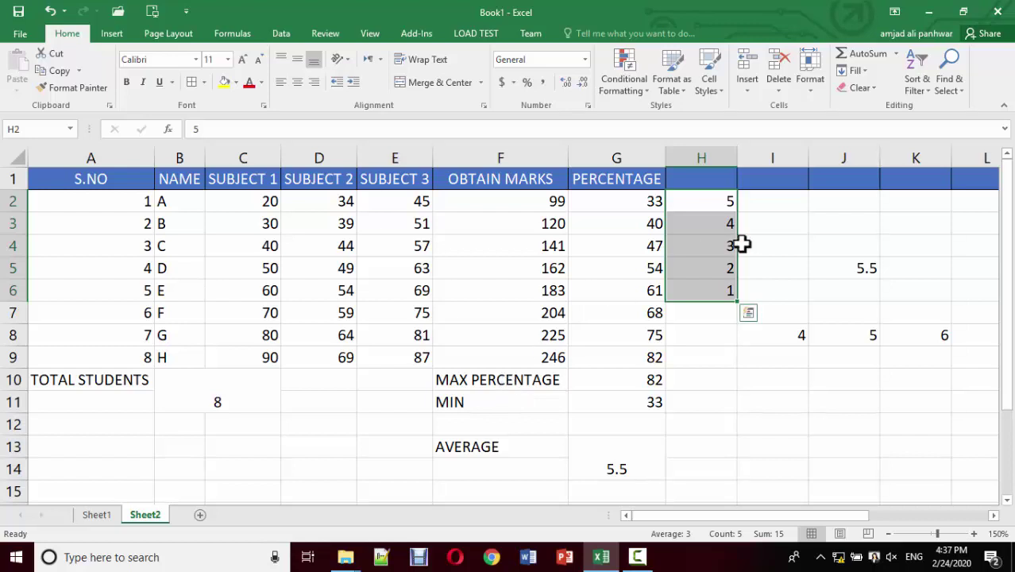
left_click(930, 89)
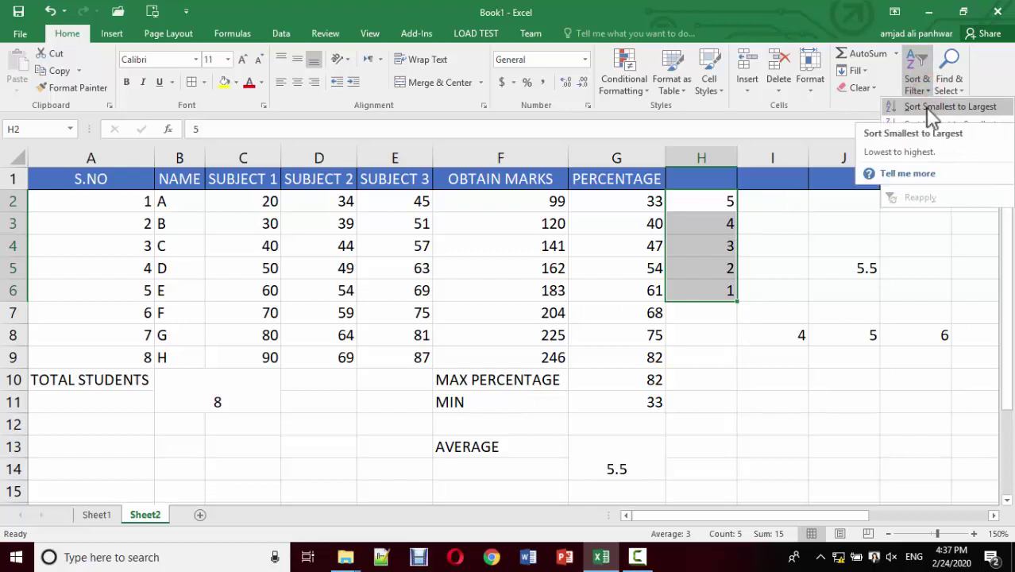
left_click(931, 111)
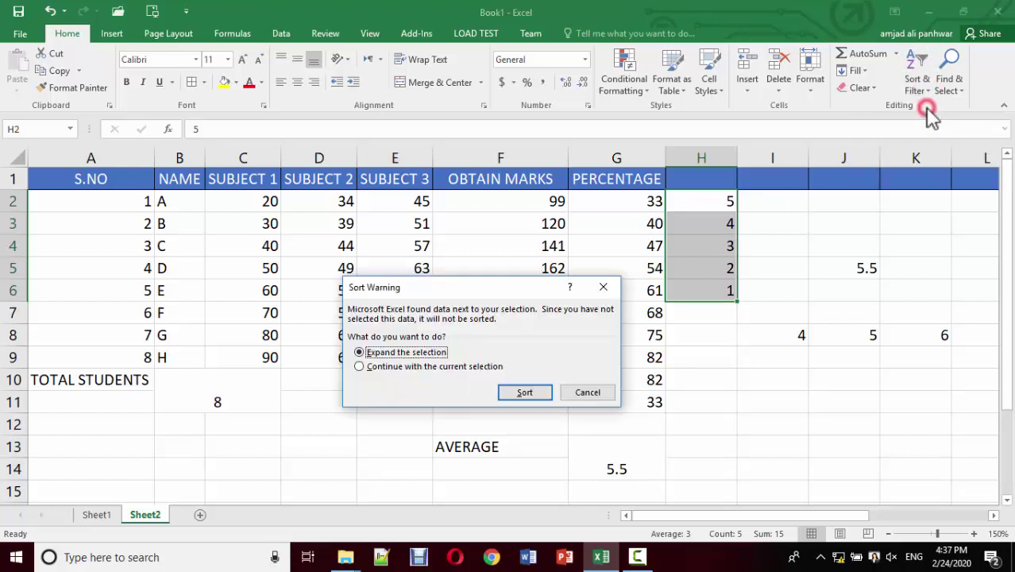
left_click(446, 366)
left_click(525, 394)
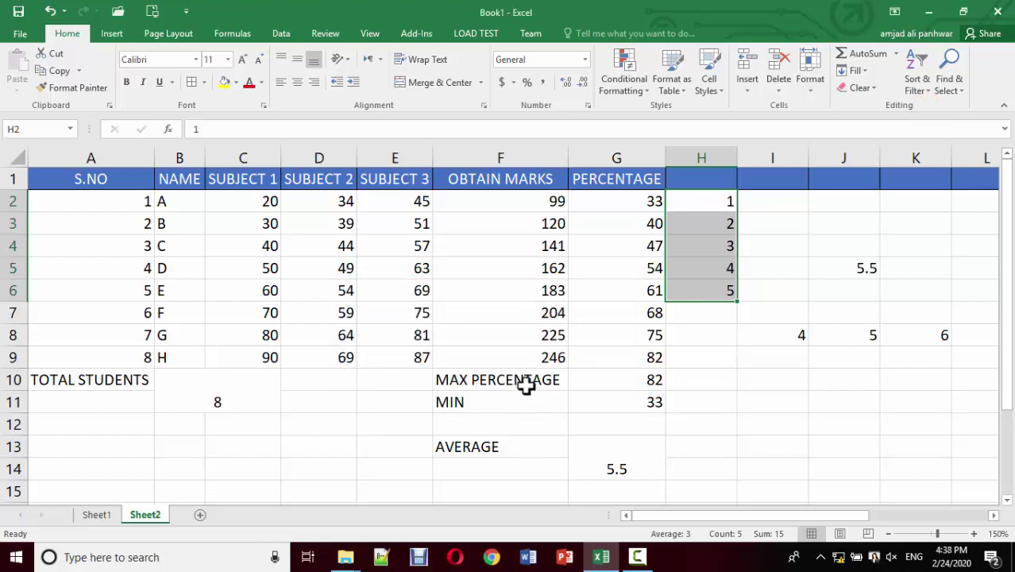
left_click(769, 215)
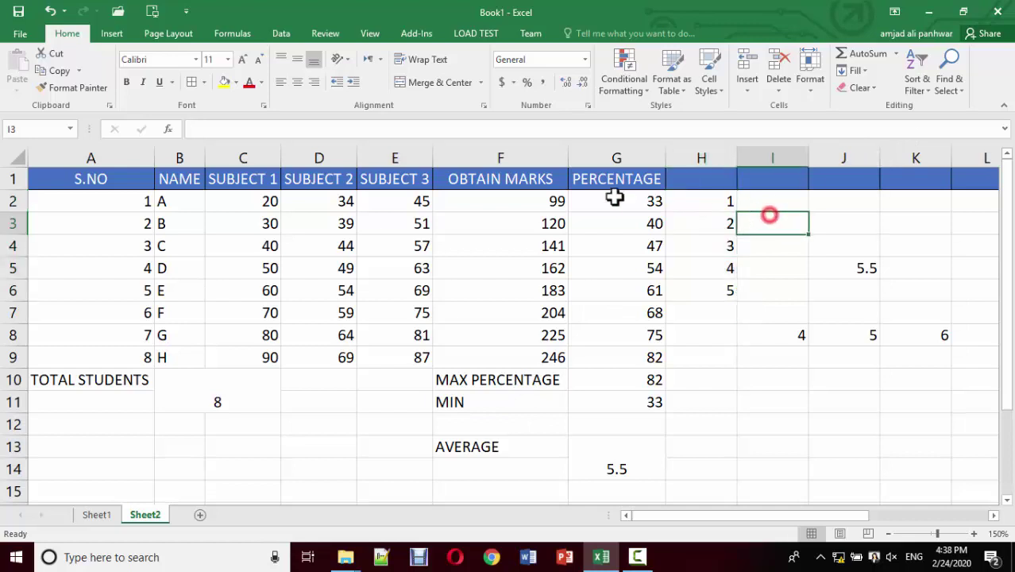
left_click(179, 181)
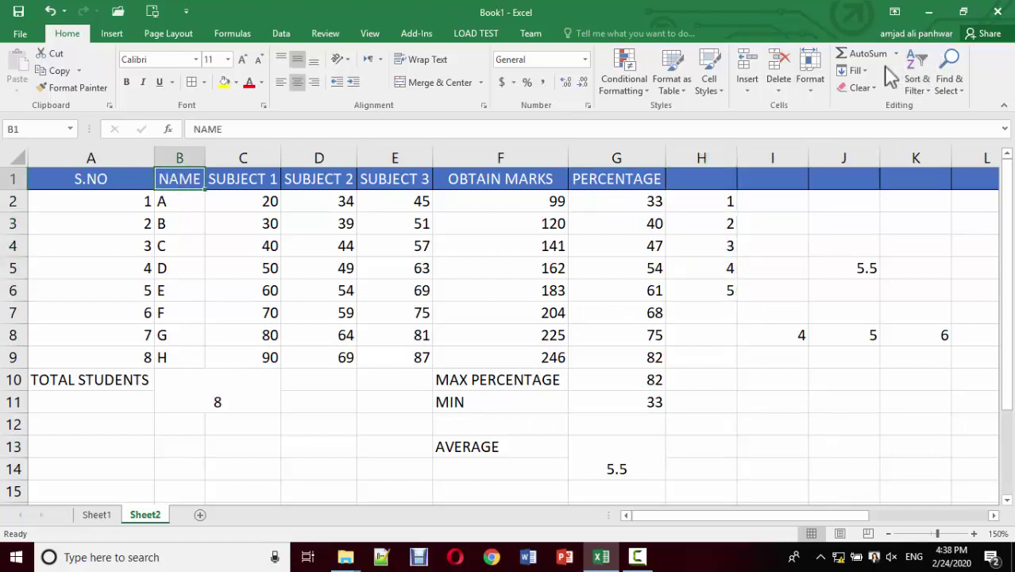
left_click(925, 90)
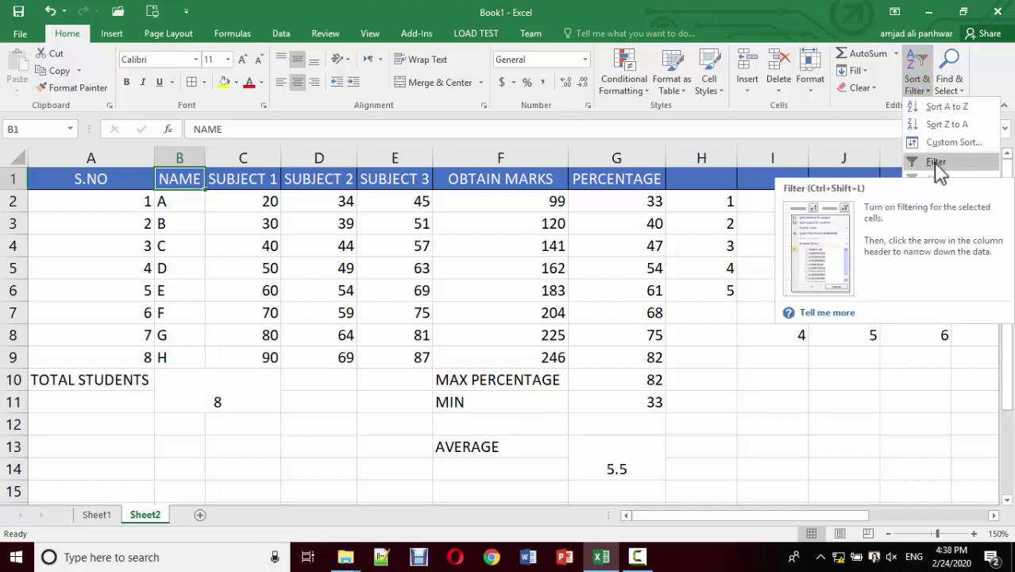
left_click(936, 163)
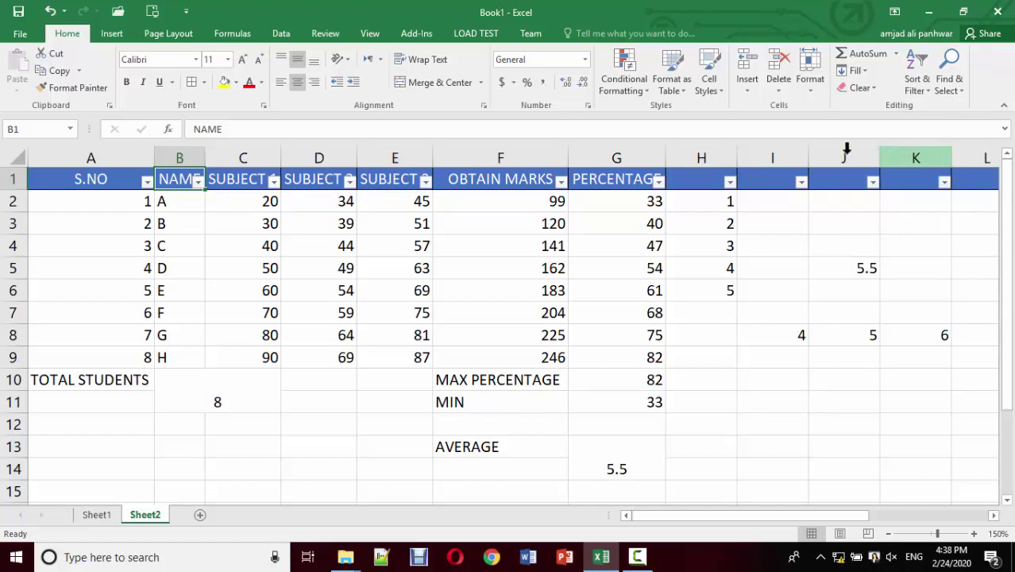
left_click(426, 182)
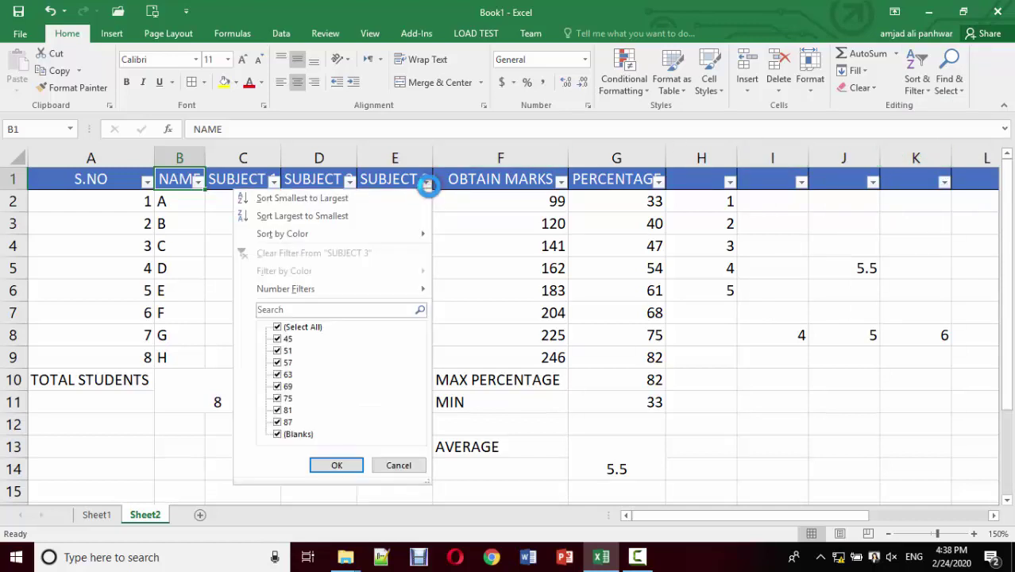
left_click(426, 182)
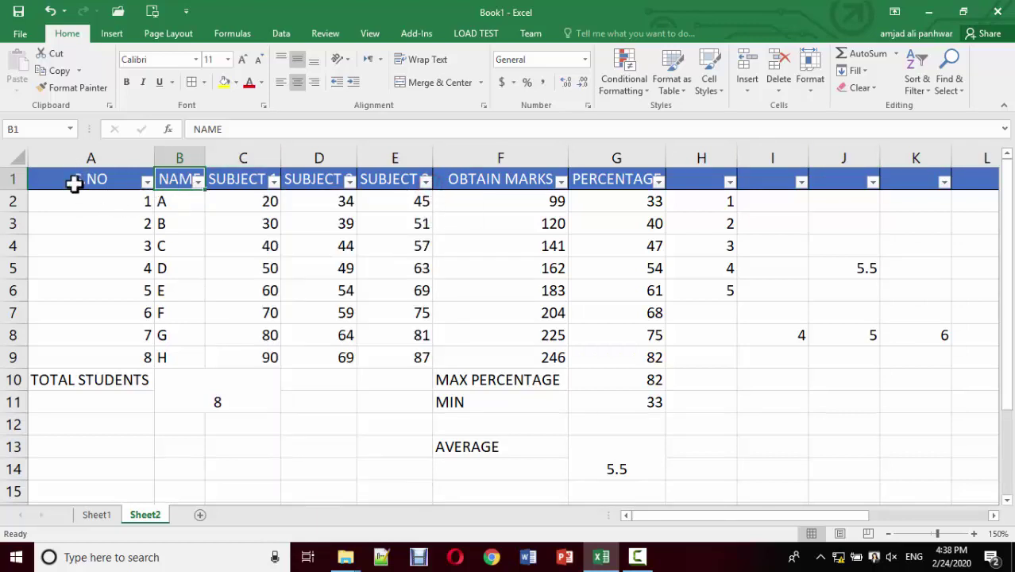
left_click_drag(12, 178, 12, 334)
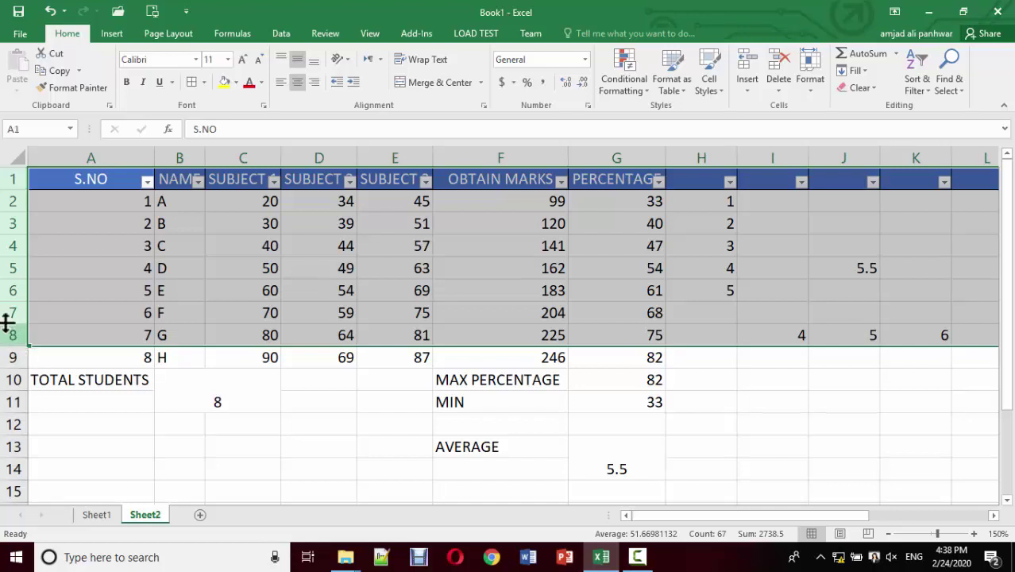
Filter the NAME column to student A only, leaving 1 of 10 records shown
left_click(199, 181)
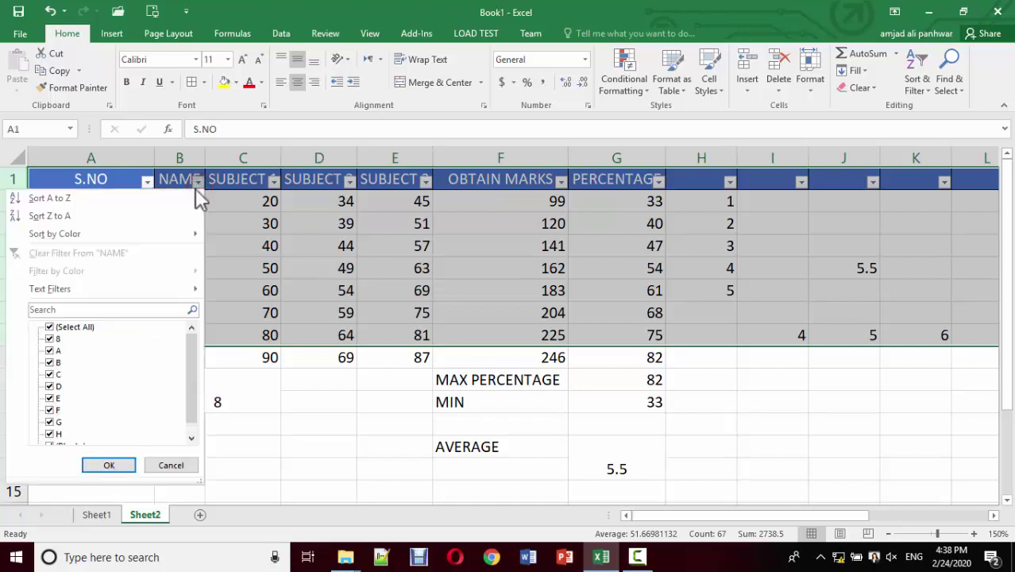
left_click(50, 326)
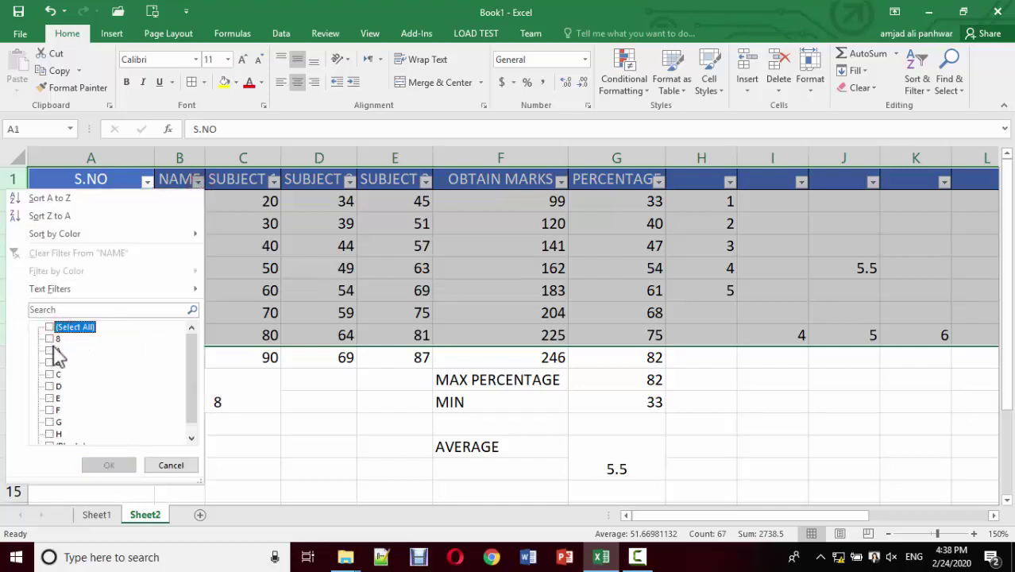
left_click(50, 350)
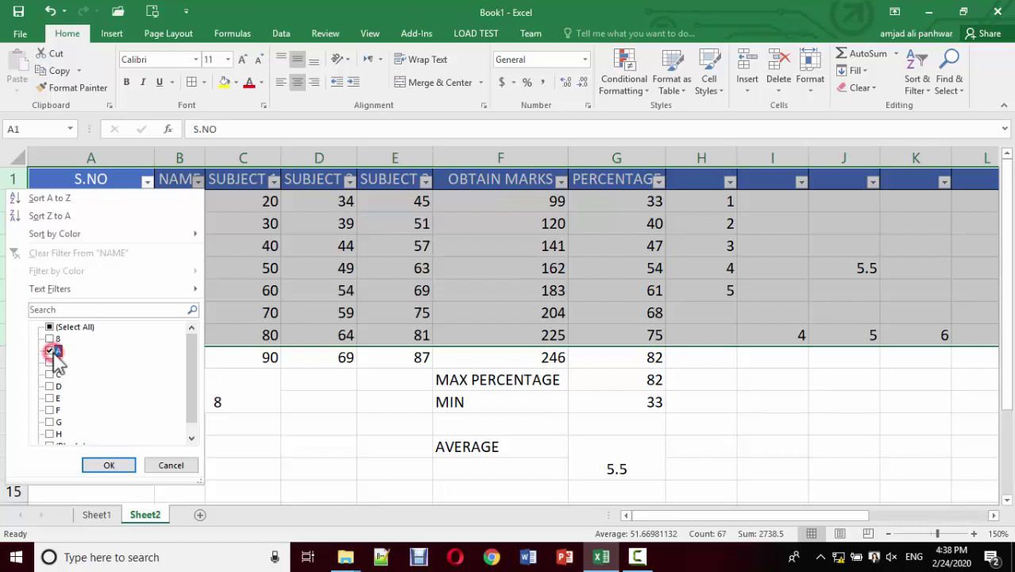
left_click(95, 468)
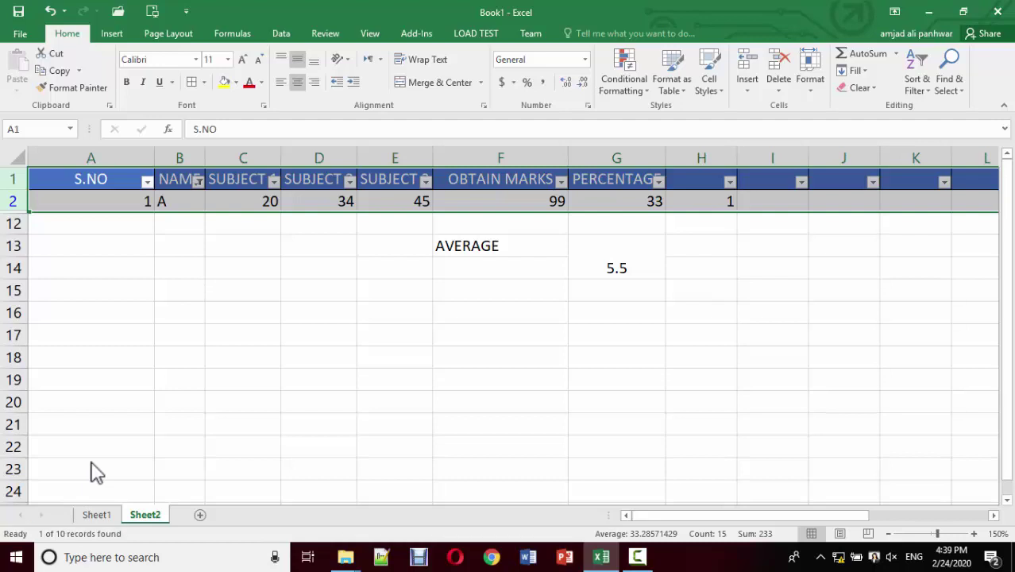
left_click(963, 103)
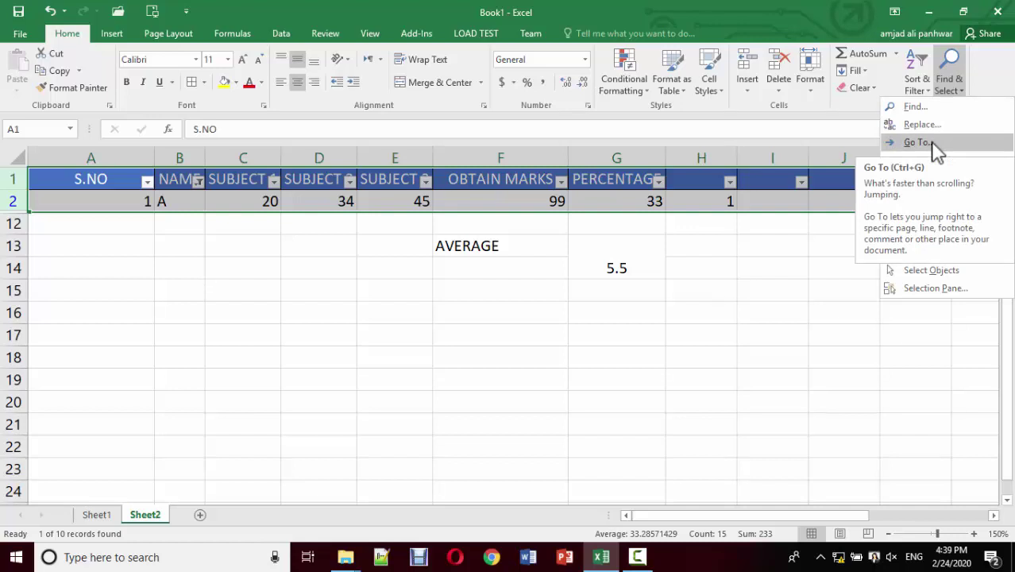
left_click(914, 106)
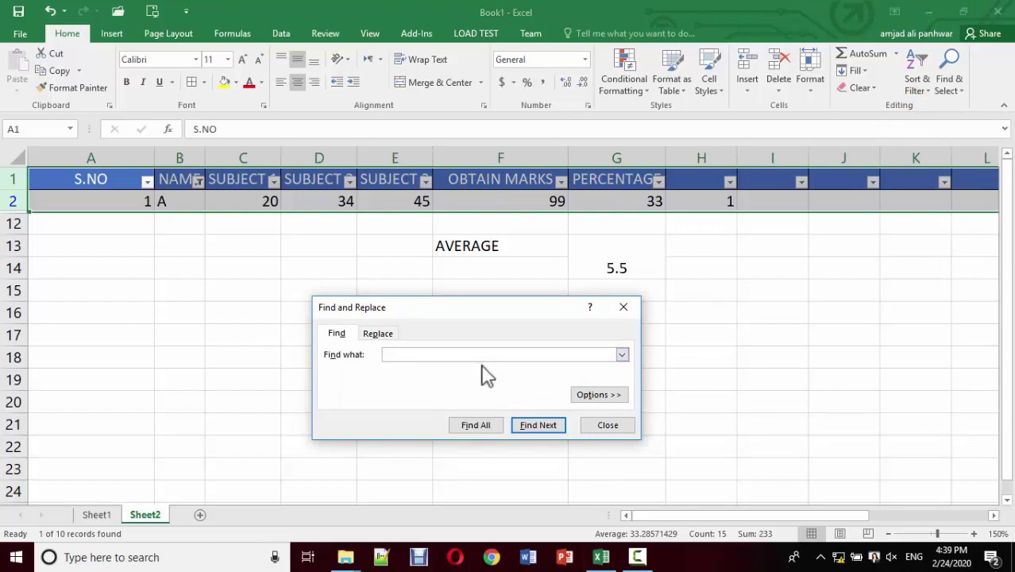
type("A")
left_click(530, 428)
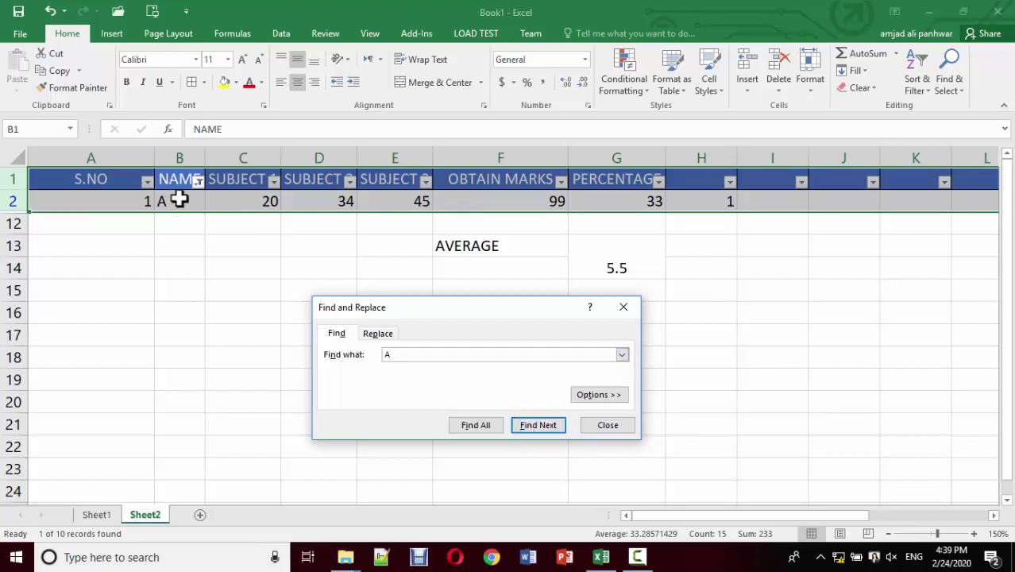
left_click(623, 306)
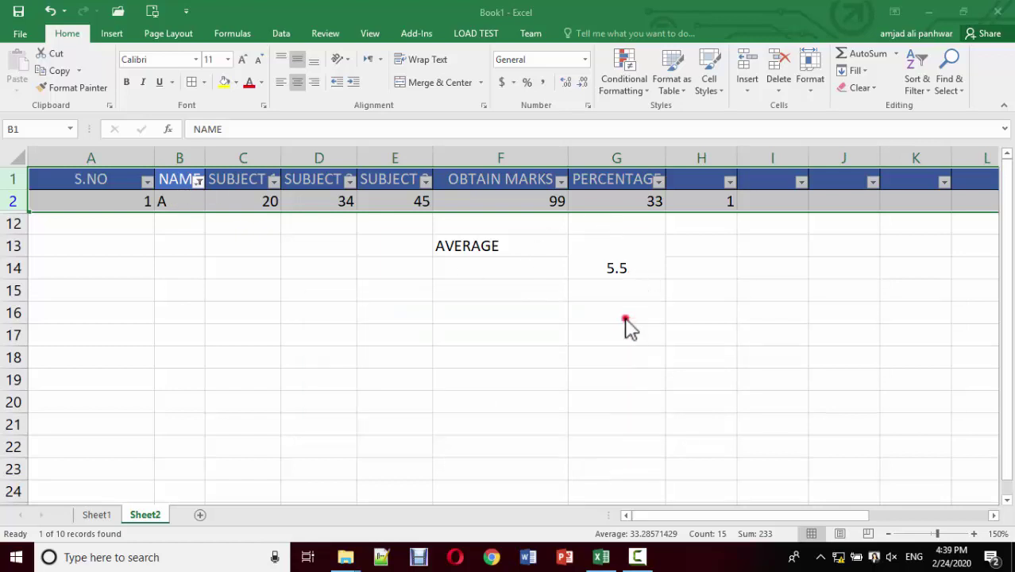
left_click(333, 237)
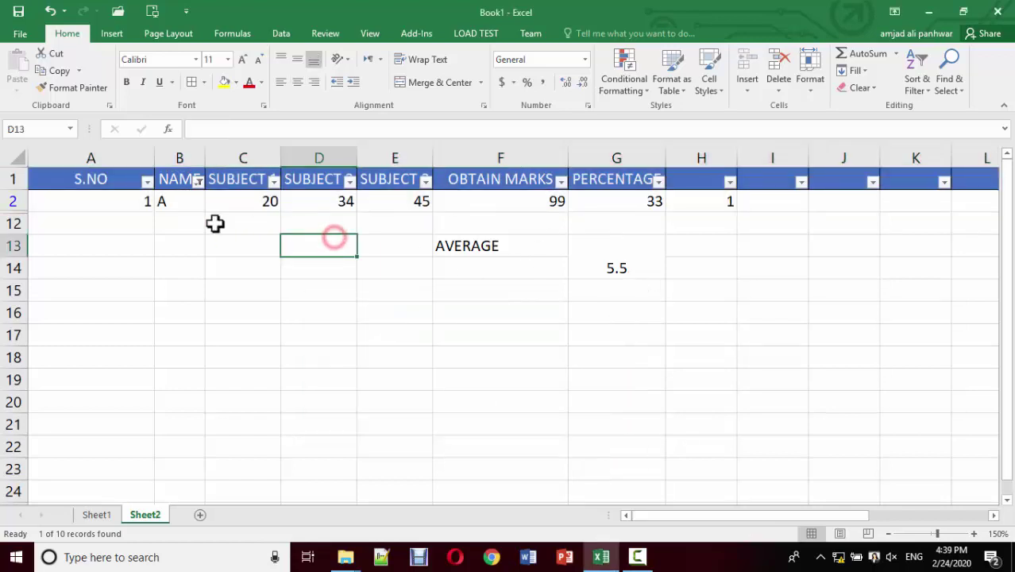
Re-select all names in the NAME filter so every student's row shows again
left_click(198, 182)
left_click(82, 332)
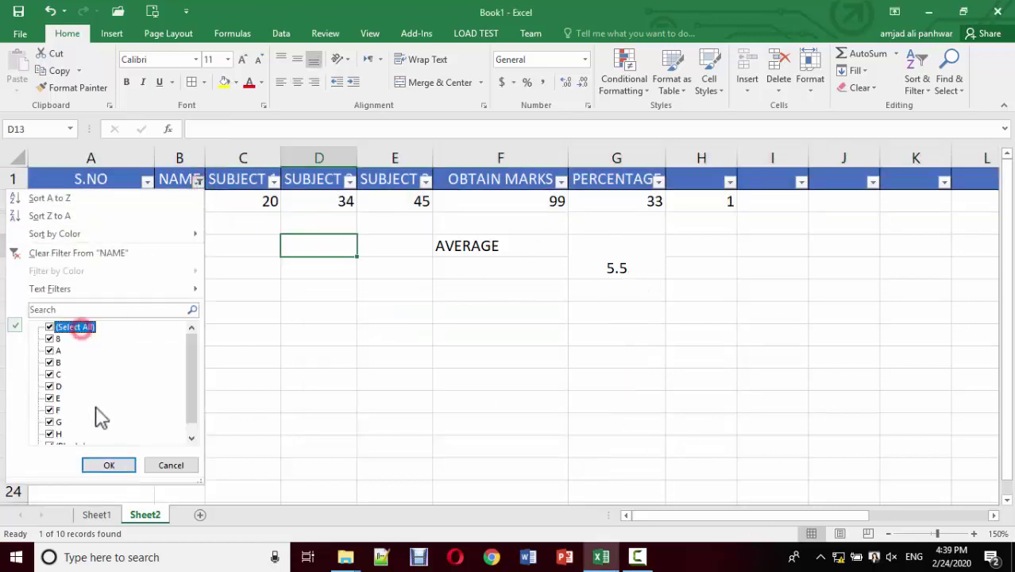
left_click(111, 465)
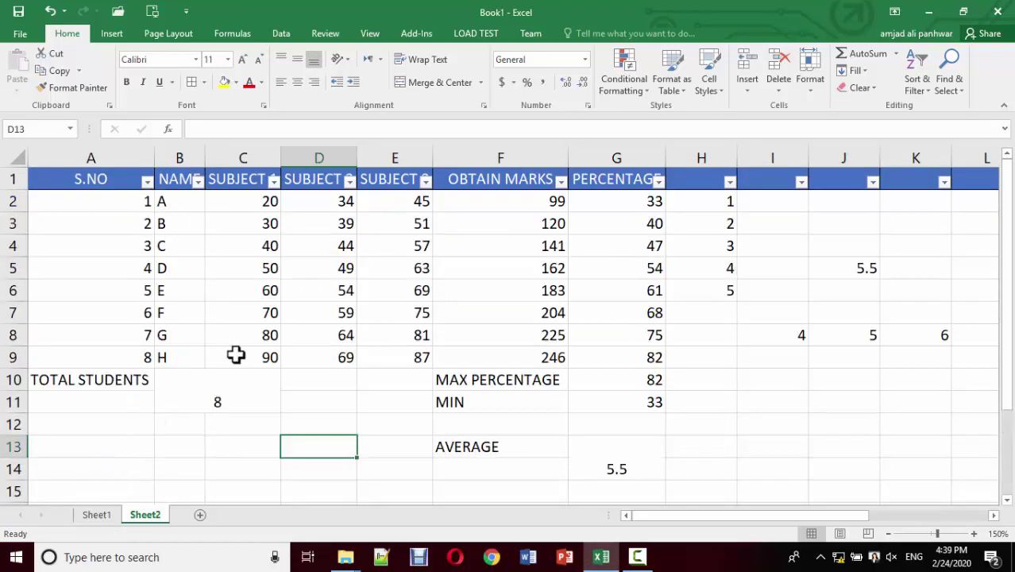
Search for G with Find, stepping through matches until cell B8 is reached
key("ctrl+f")
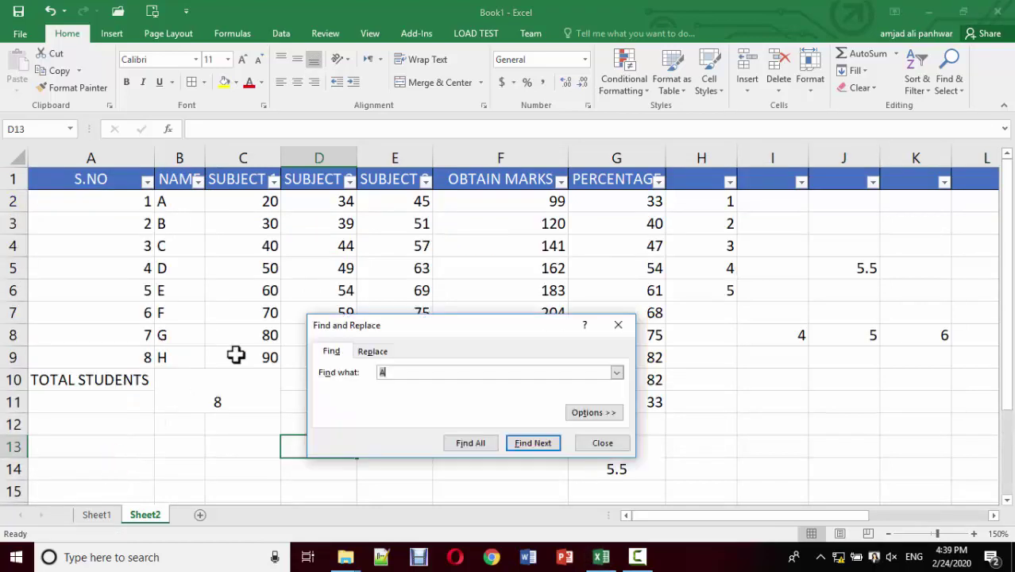
left_click(409, 373)
key("BackSpace")
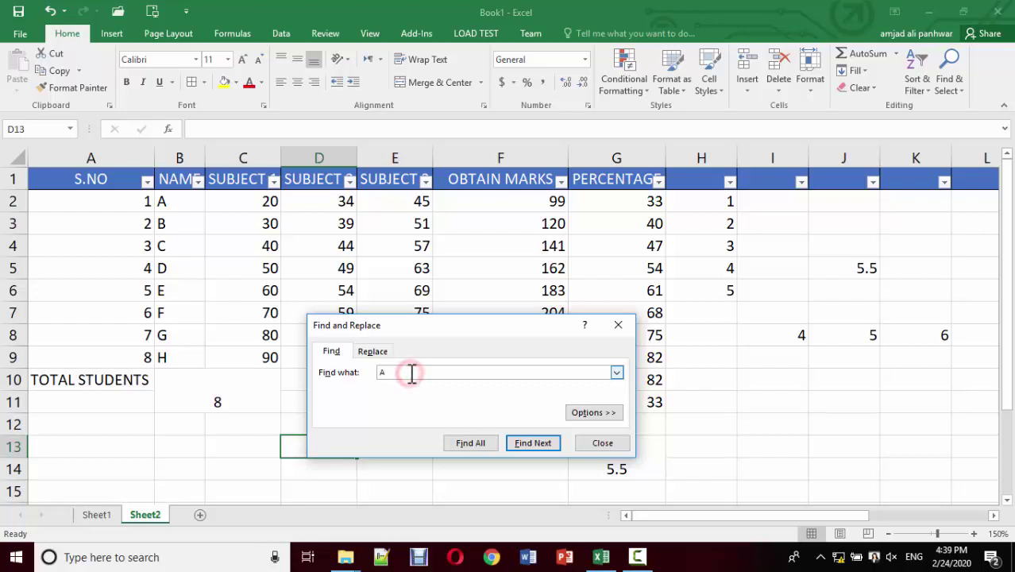
type("G")
left_click(544, 453)
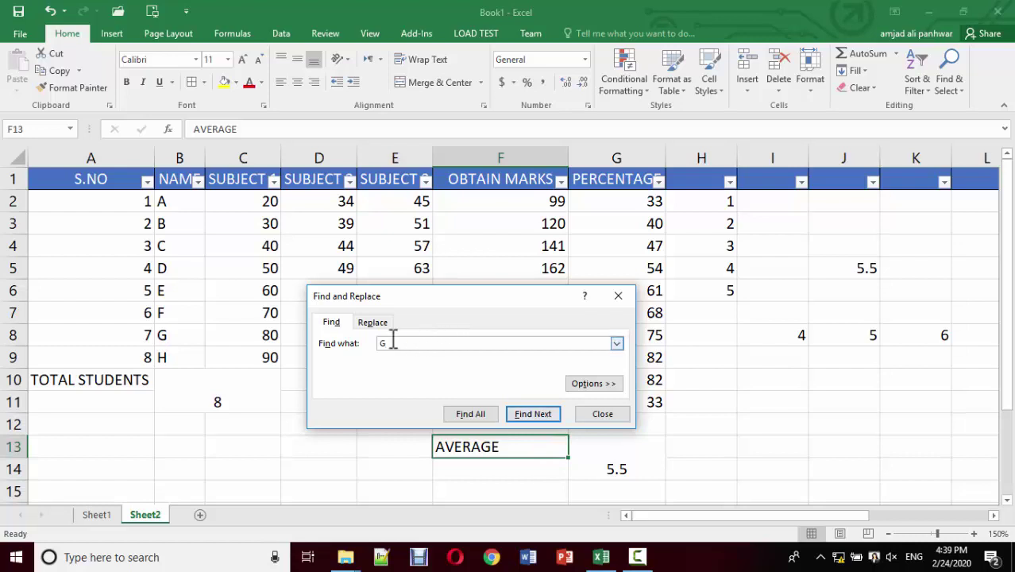
left_click(547, 413)
left_click(547, 414)
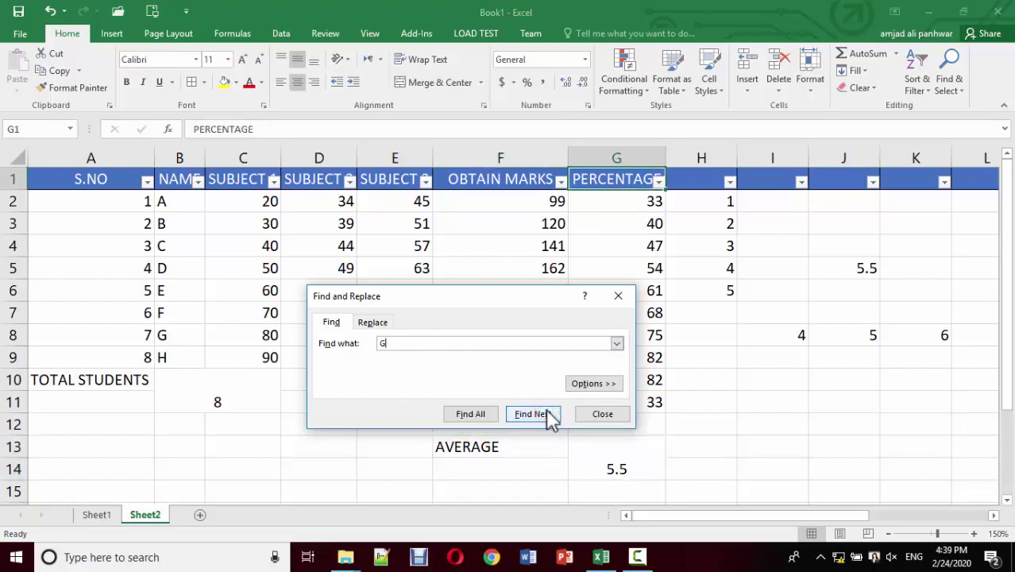
left_click(548, 414)
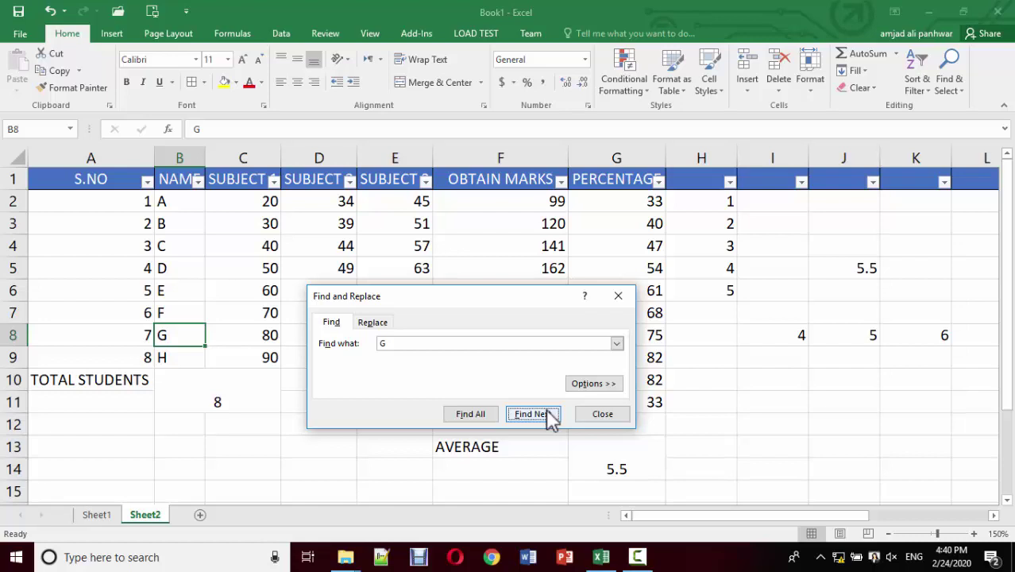
left_click(617, 295)
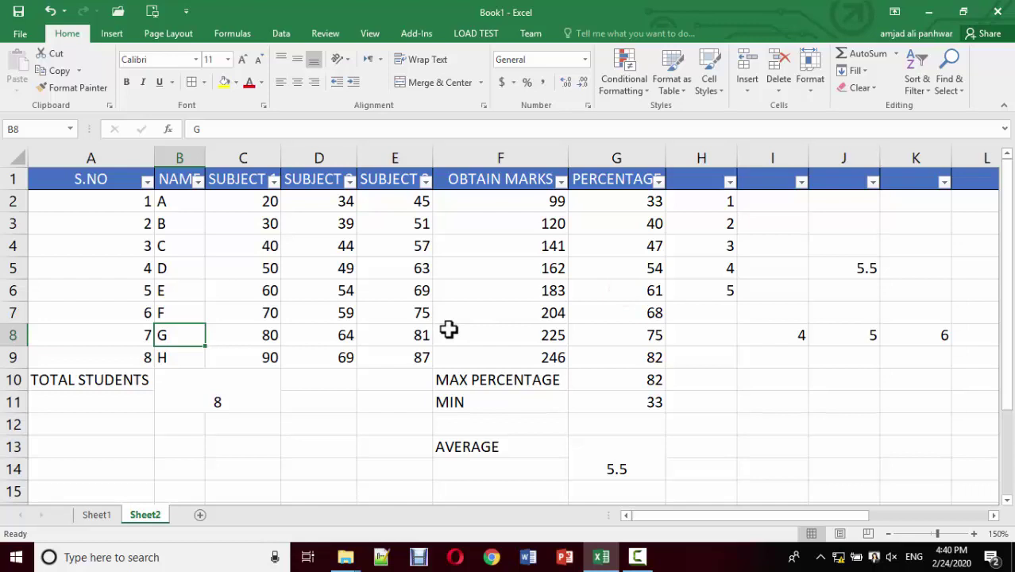
Use Find and Replace to change student 7's name from G to K
key("ctrl+h")
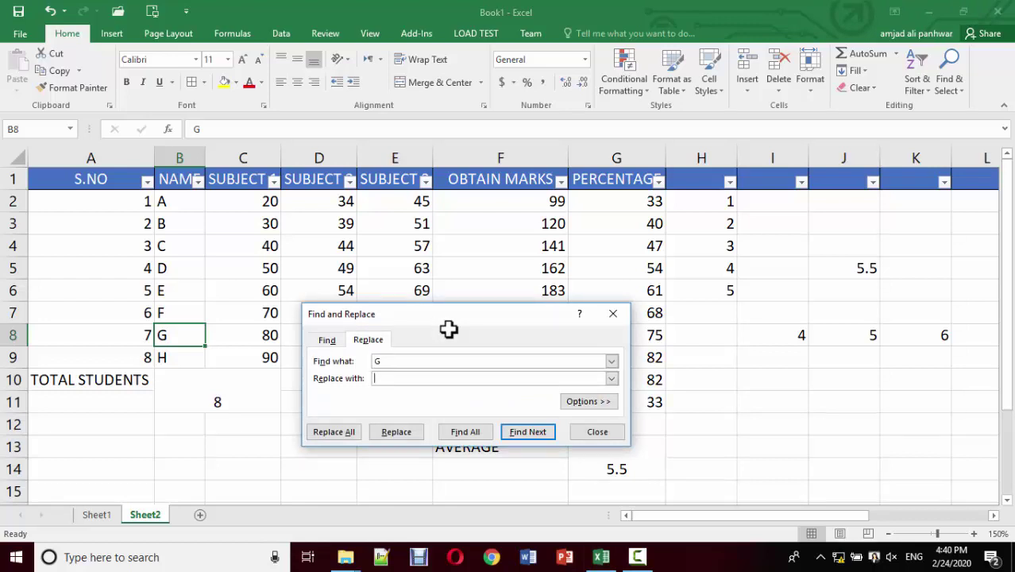
type("G")
key("BackSpace")
type("K")
left_click(382, 433)
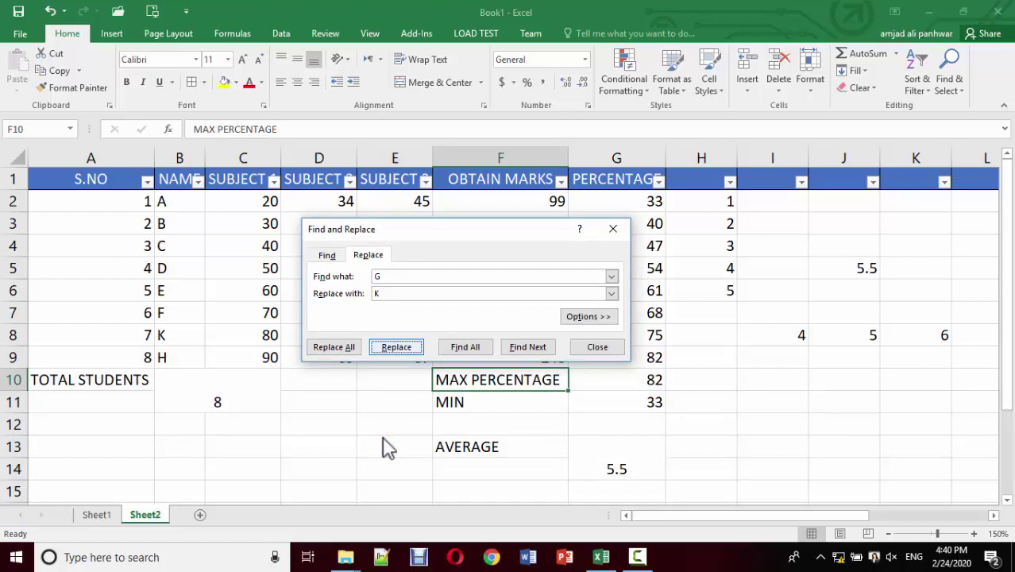
left_click(624, 230)
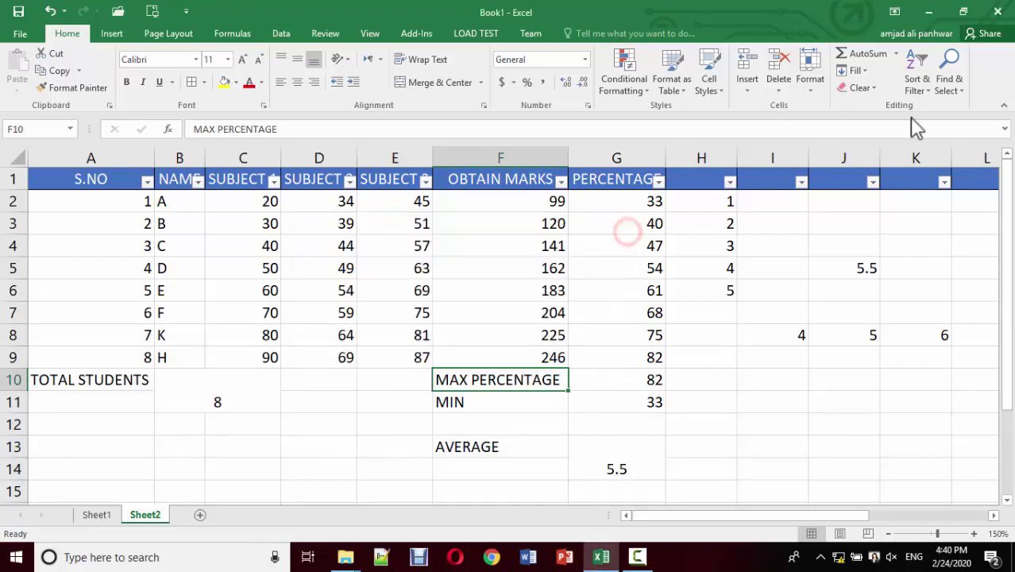
left_click(950, 71)
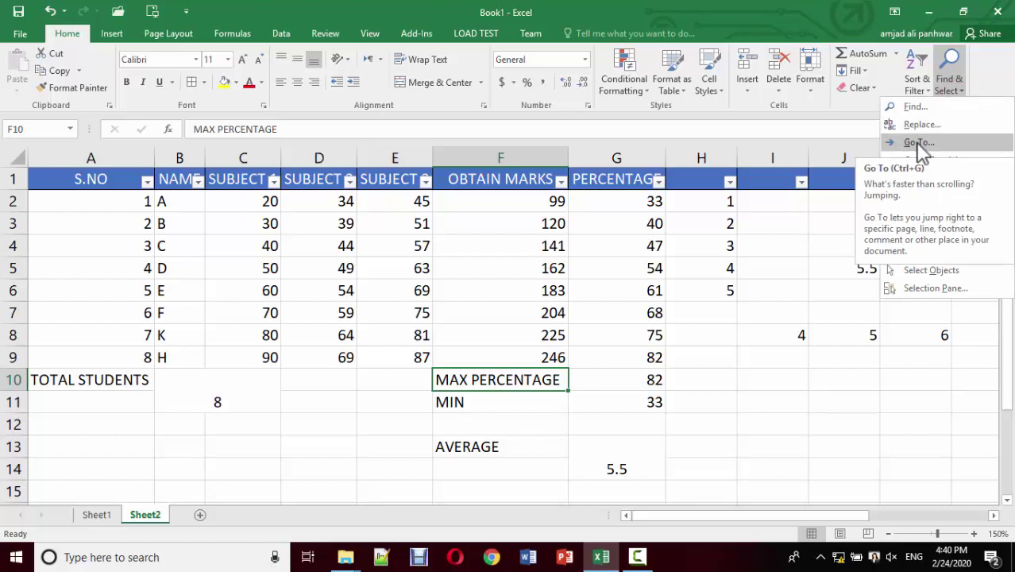
left_click(918, 143)
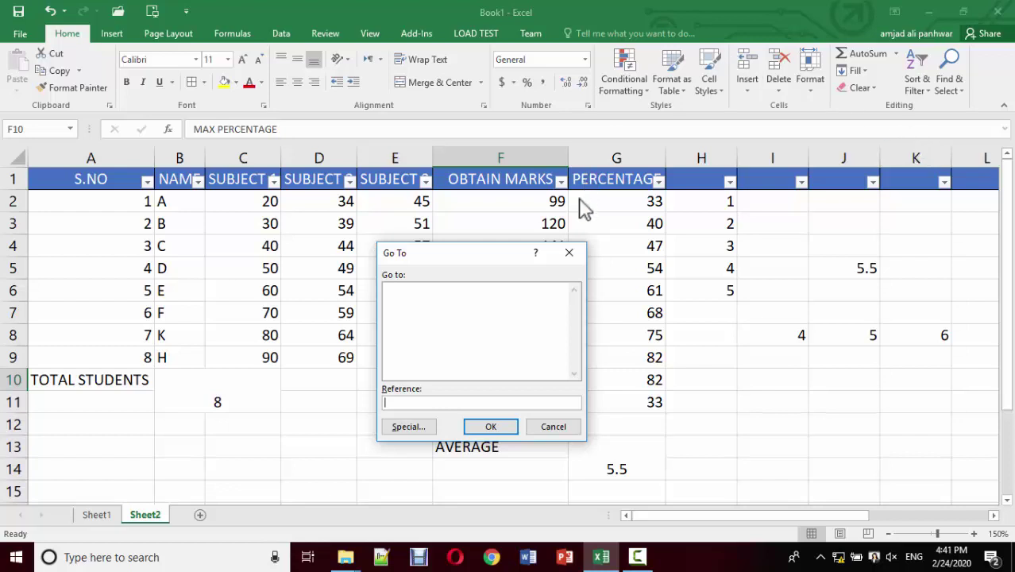
left_click(572, 254)
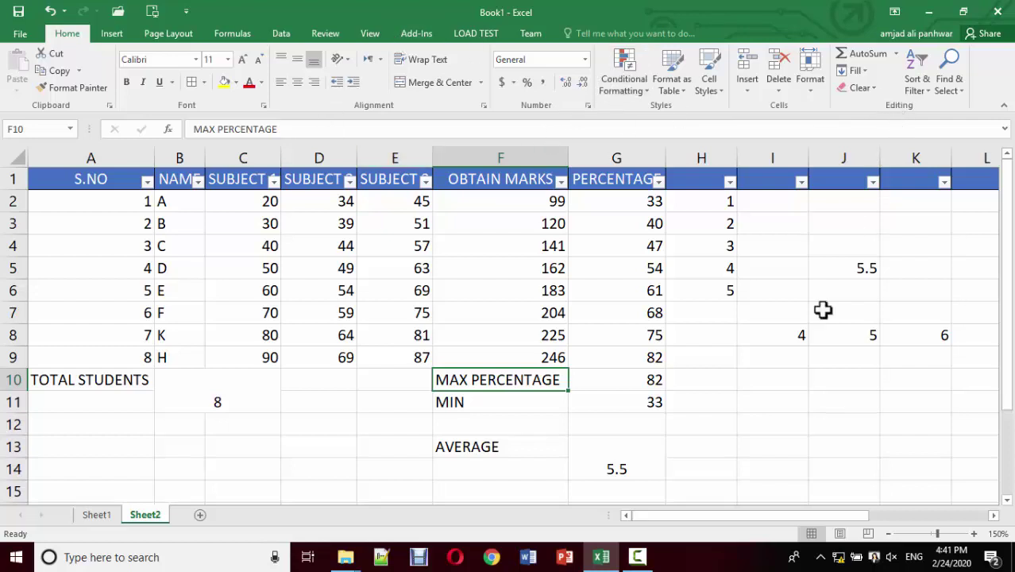
mouse_move(637, 556)
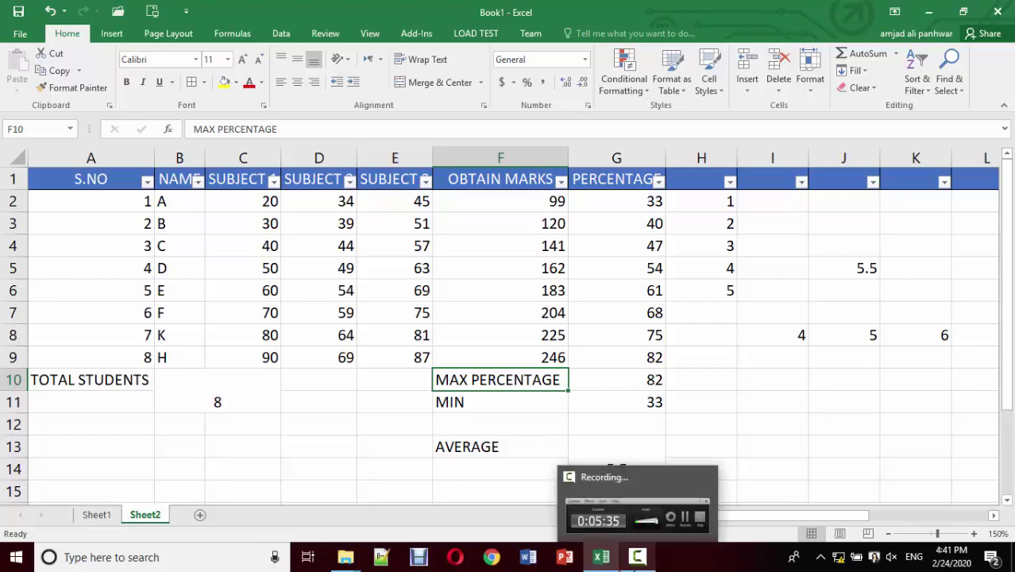